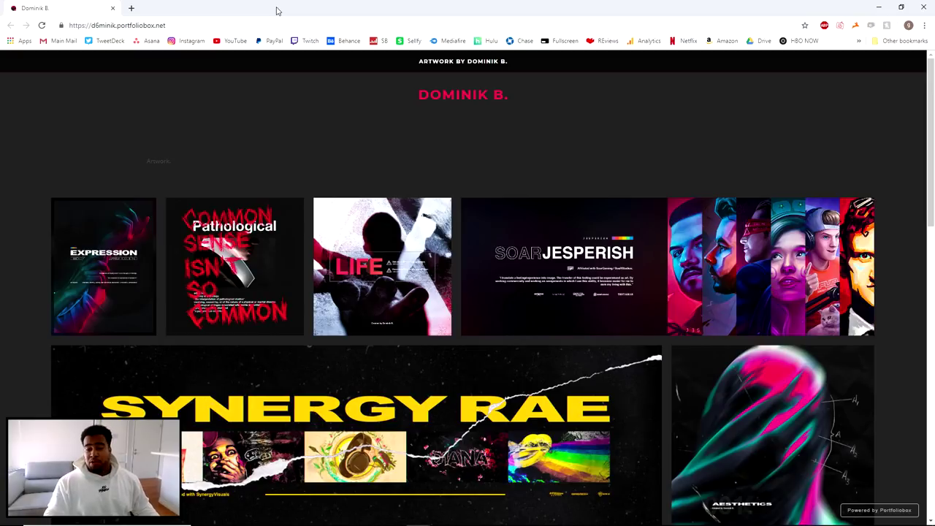
pyautogui.moveTo(156, 11); pyautogui.dragTo(934, 143)
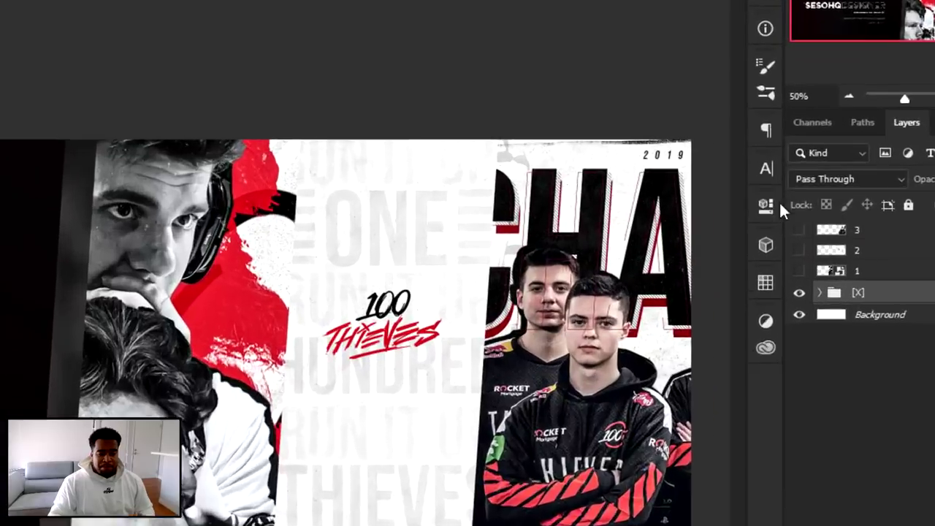
pyautogui.click(811, 176)
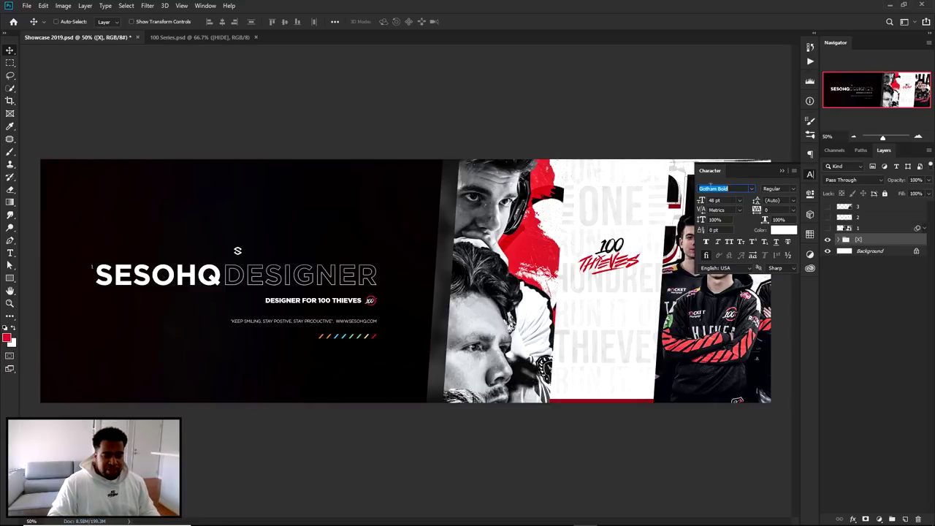
pyautogui.click(810, 174)
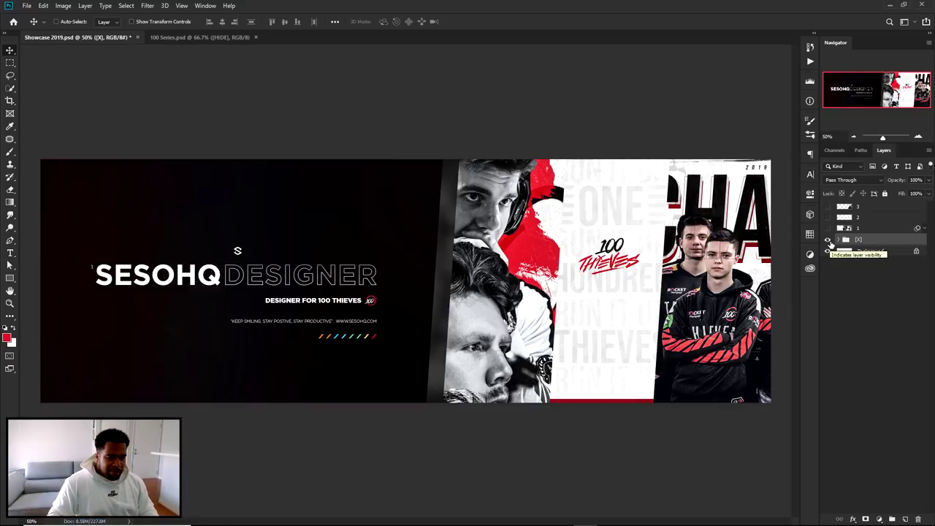
# Merge a duplicate of the [X] group into a single layer with a blank name, and hide the original group
pyautogui.press('ctrl')
pyautogui.hotkey('ctrl', 'j')
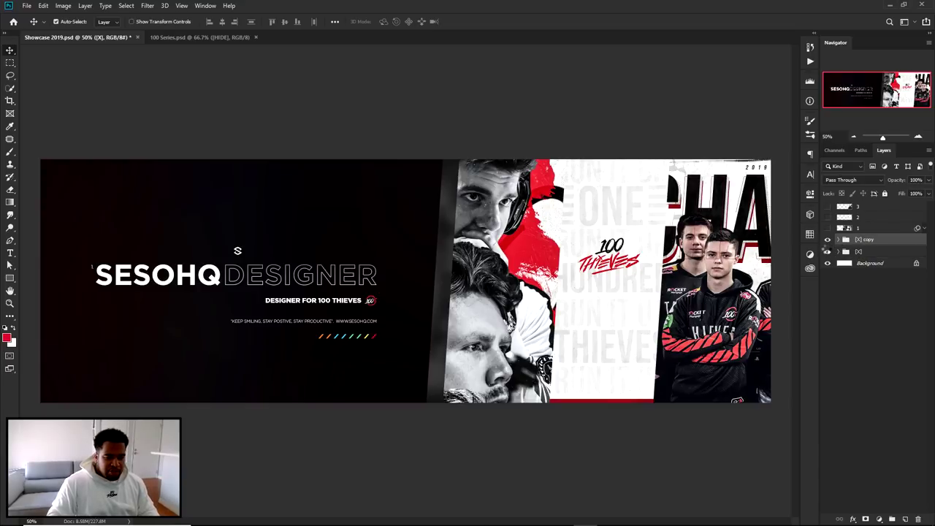
pyautogui.hotkey('ctrl', 'e')
pyautogui.click(828, 252)
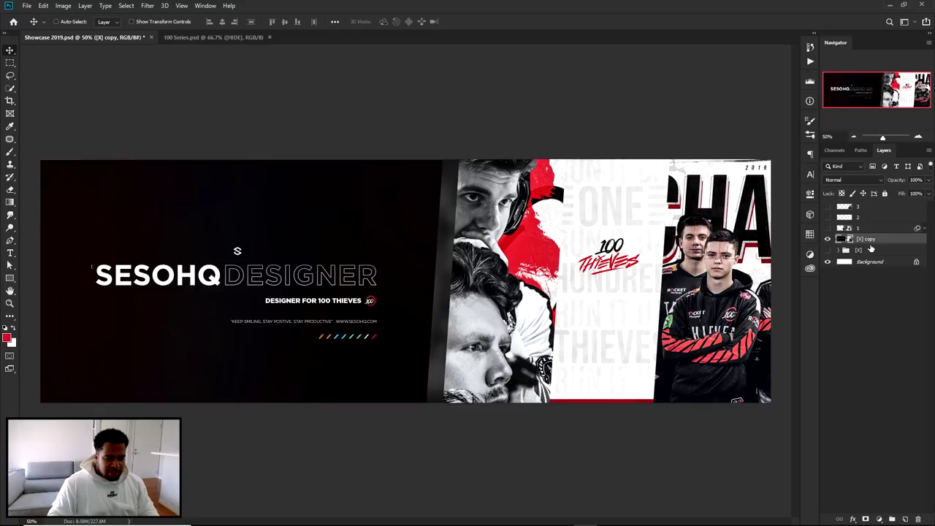
pyautogui.doubleClick(869, 239)
pyautogui.press('BackSpace')
# Fill the Background layer with black and hide the merged reference banner layer
pyautogui.click(884, 259)
pyautogui.click(828, 239)
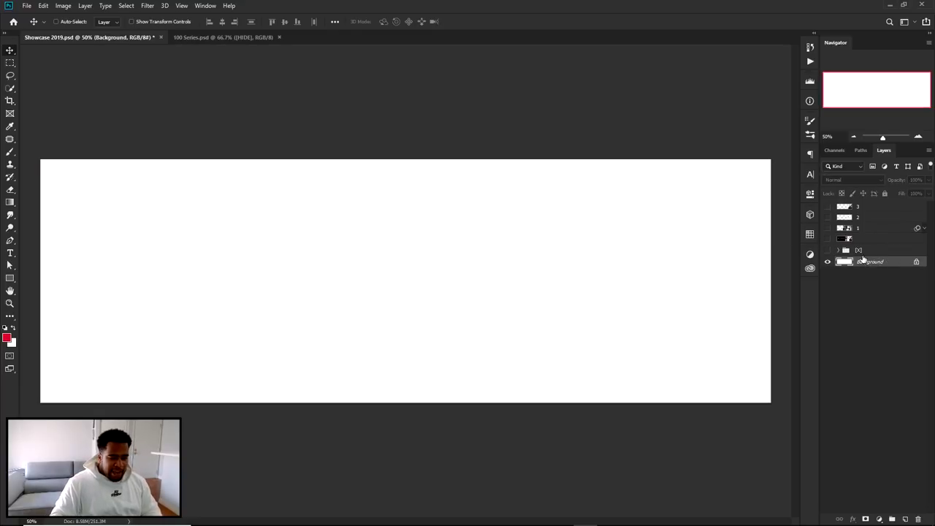
pyautogui.click(829, 239)
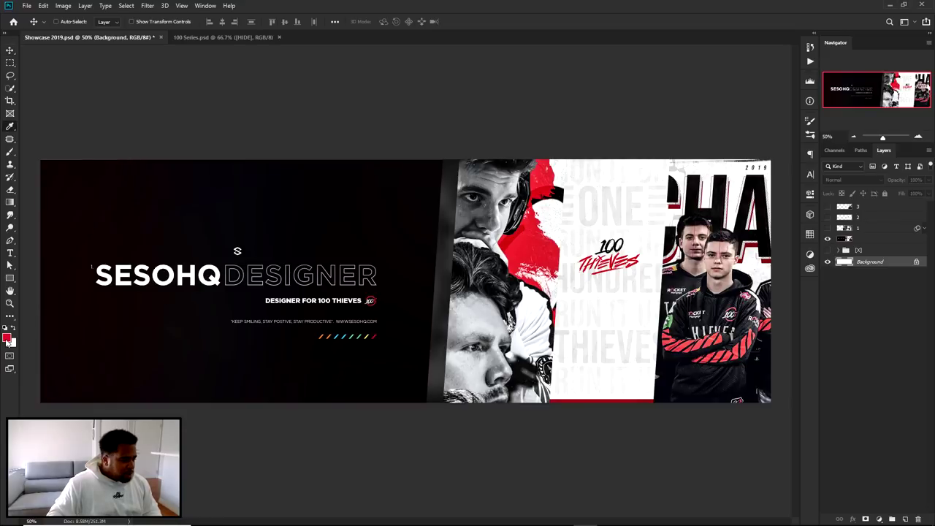
pyautogui.click(829, 240)
# Add the text "SESOHQ" in capitals on the left half of the black canvas
pyautogui.press('t')
pyautogui.click(222, 292)
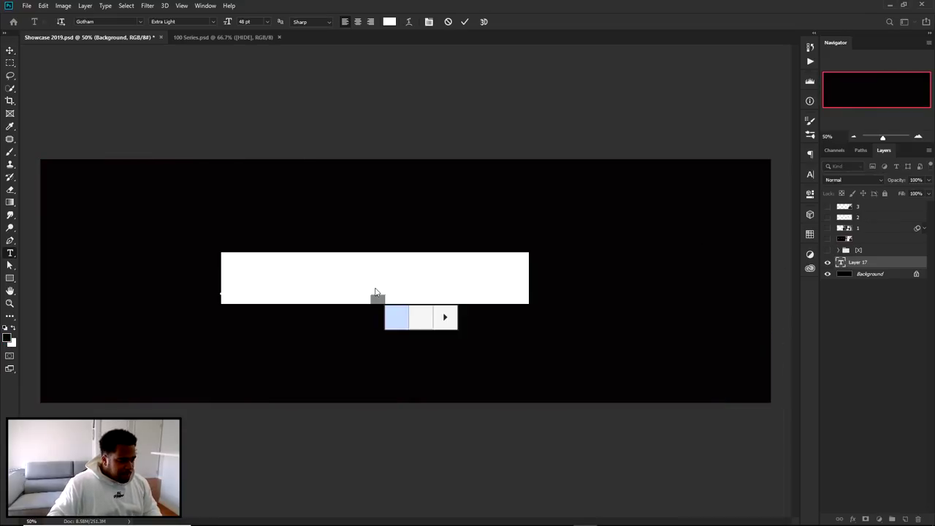
pyautogui.write('esohq')
pyautogui.hotkey('ctrl', 'a')
pyautogui.write('sesohq')
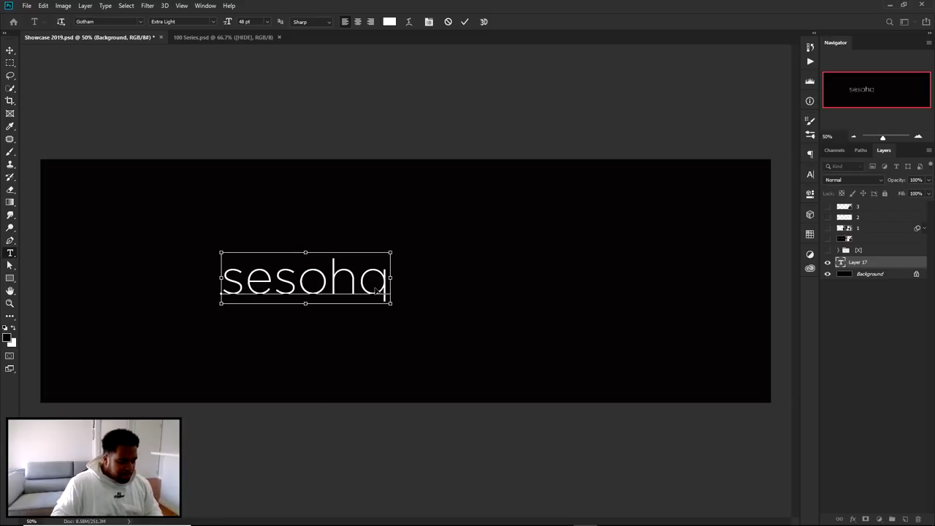
pyautogui.hotkey('ctrl', 'a')
pyautogui.write('SESOHW')
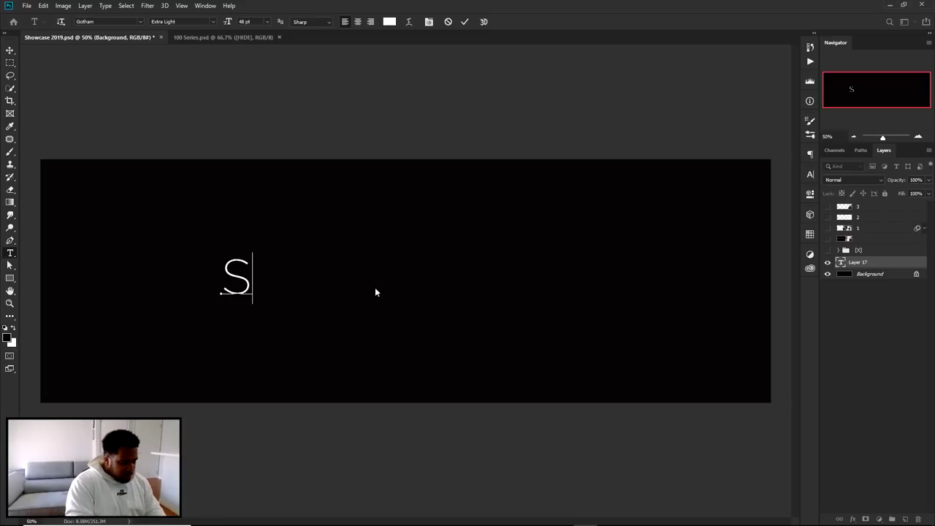
pyautogui.press('BackSpace')
pyautogui.write('Q')
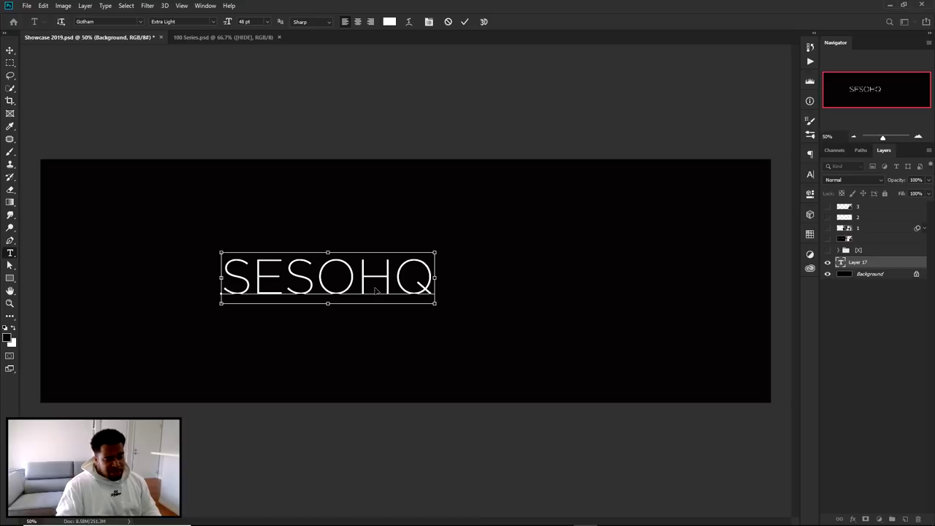
# Change the font of the SESOHQ text to Gotham Bold and commit the text
pyautogui.hotkey('ctrl', 'a')
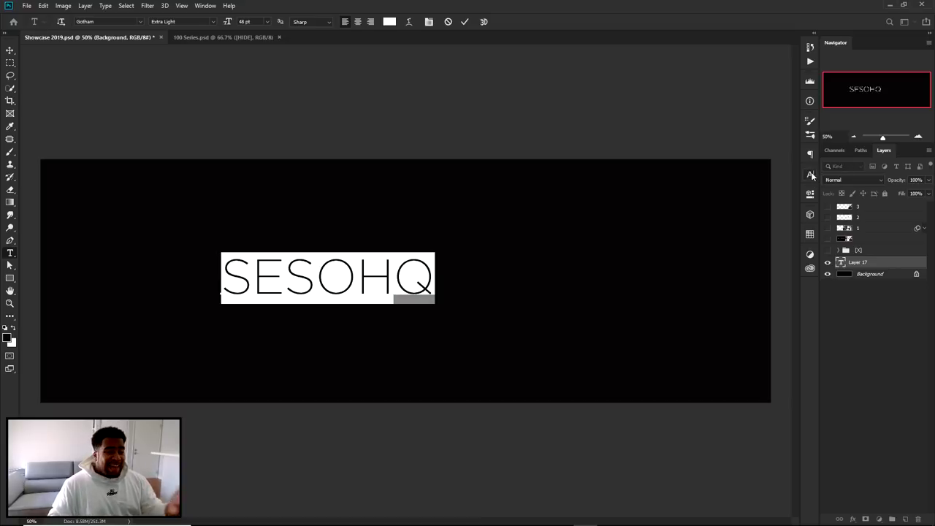
pyautogui.click(810, 174)
pyautogui.click(751, 185)
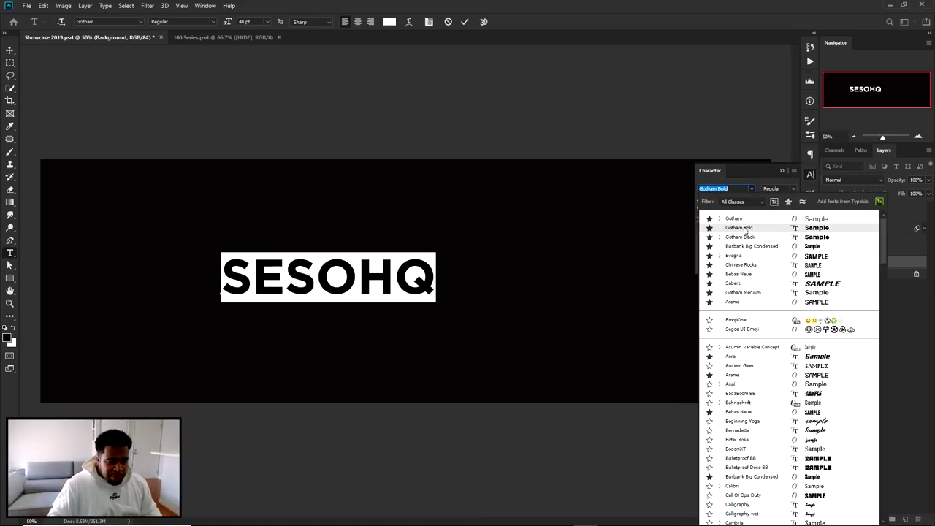
pyautogui.click(744, 225)
pyautogui.click(465, 22)
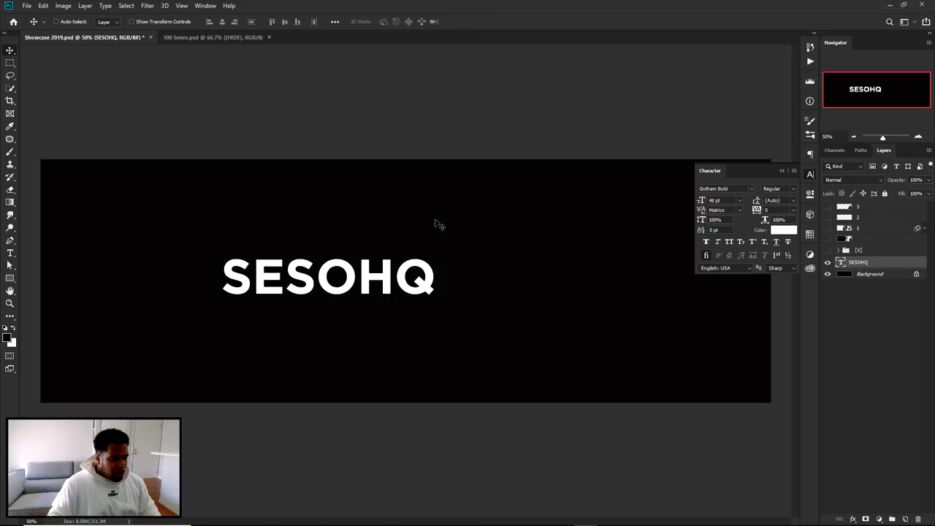
# Scale the SESOHQ text down to about 29.83 pt and move it towards the left side of the canvas
pyautogui.hotkey('ctrl', 't')
pyautogui.moveTo(436, 252); pyautogui.dragTo(231, 278)
pyautogui.press('Return')
pyautogui.press('v')
pyautogui.moveTo(174, 280); pyautogui.dragTo(164, 279)
# Place a copy of SESOHQ directly to its right, change it to "DESIGNER", and shift both words slightly up and left
pyautogui.moveTo(152, 278); pyautogui.dragTo(291, 283)
pyautogui.doubleClick(290, 281)
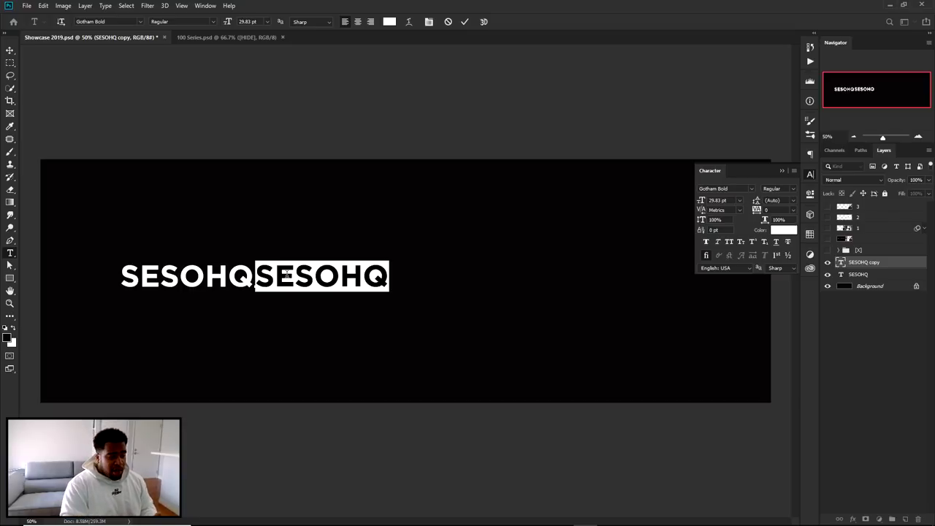
pyautogui.write('DESIGNER')
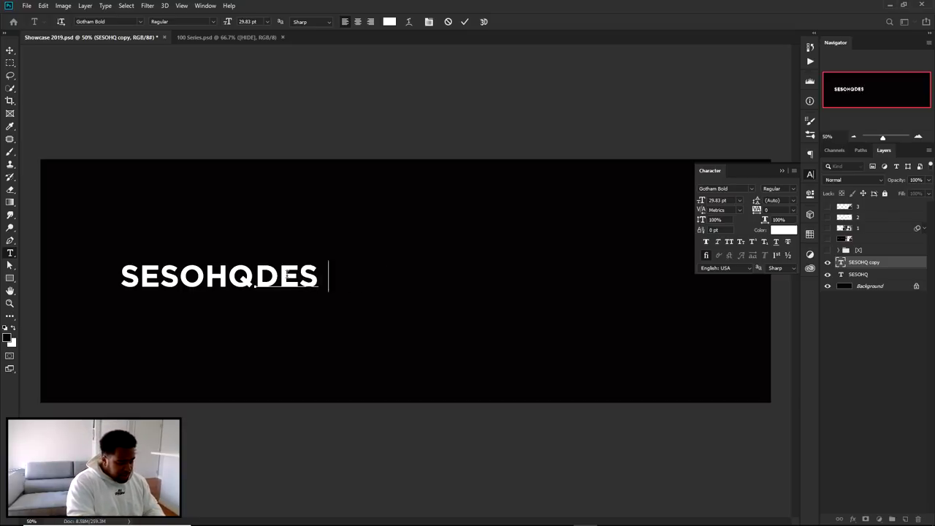
pyautogui.click(465, 22)
pyautogui.press('v')
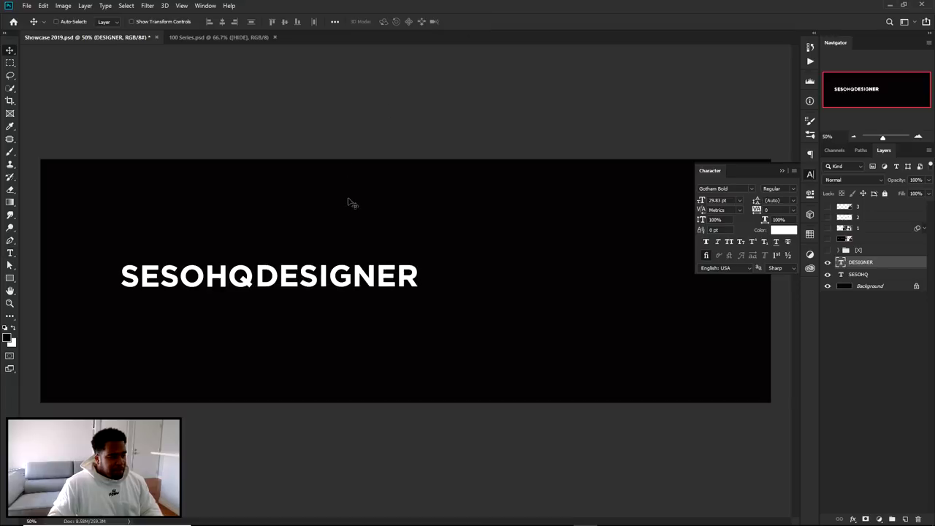
pyautogui.keyDown('shift'); pyautogui.click(855, 274); pyautogui.keyUp('shift')
pyautogui.moveTo(424, 275); pyautogui.dragTo(410, 275)
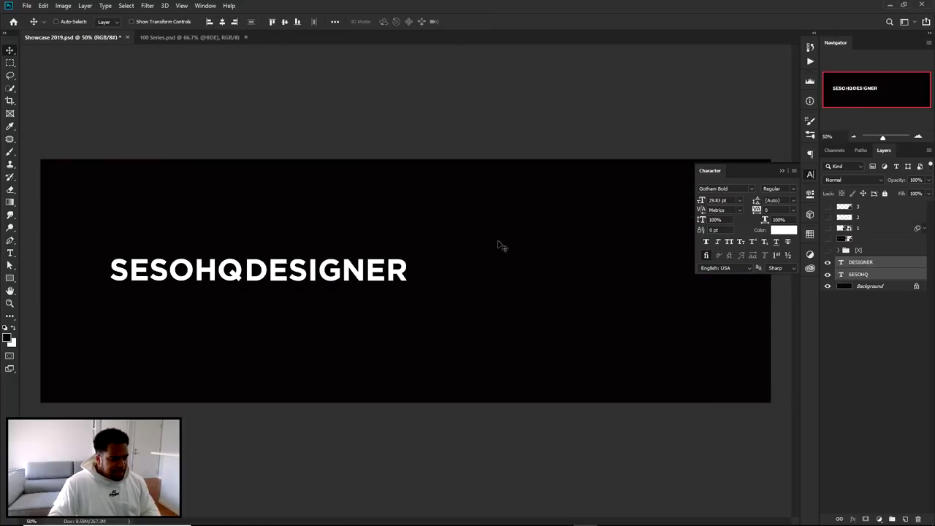
# Set the fill of the DESIGNER text layer to 0% while keeping its opacity at 100%
pyautogui.click(873, 263)
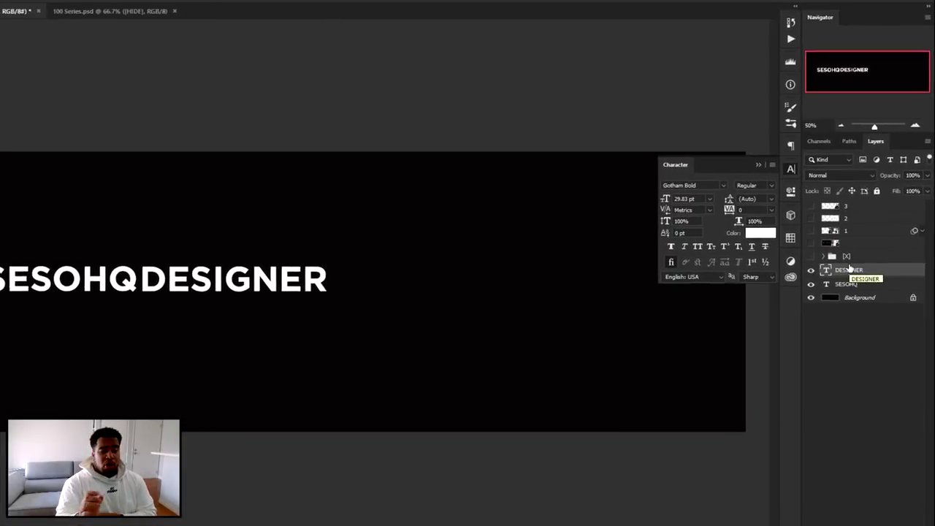
pyautogui.click(930, 193)
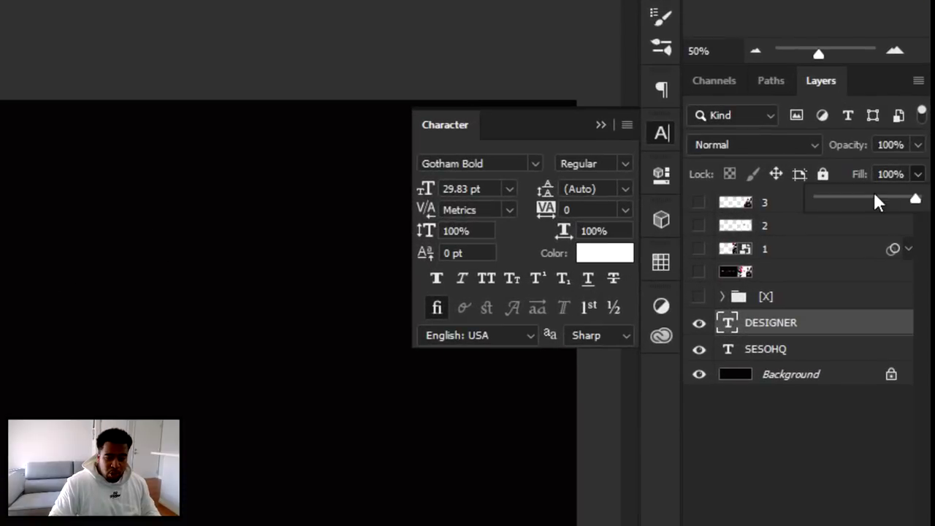
pyautogui.moveTo(877, 201); pyautogui.dragTo(766, 348)
# Add a stroke layer style to the DESIGNER text with Center position and a size of 3 px
pyautogui.click(823, 330)
pyautogui.doubleClick(824, 330)
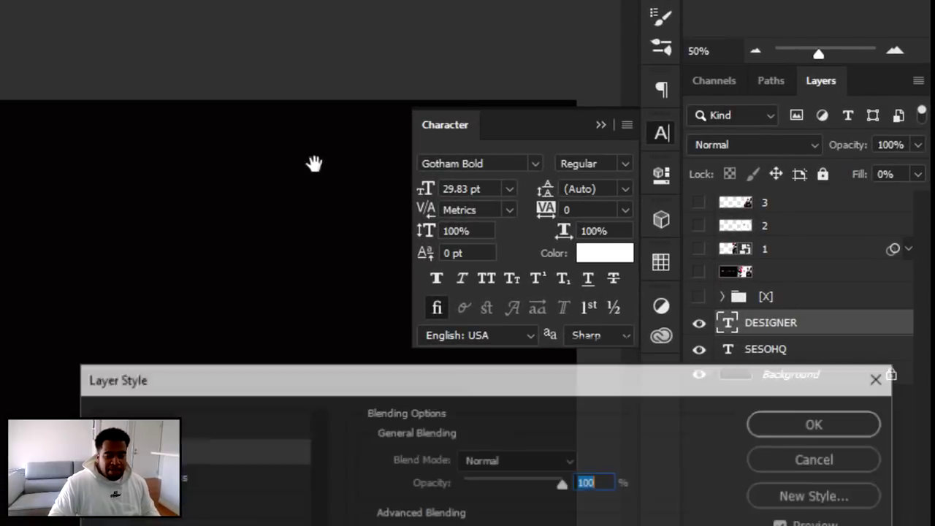
pyautogui.moveTo(604, 288); pyautogui.dragTo(561, 137)
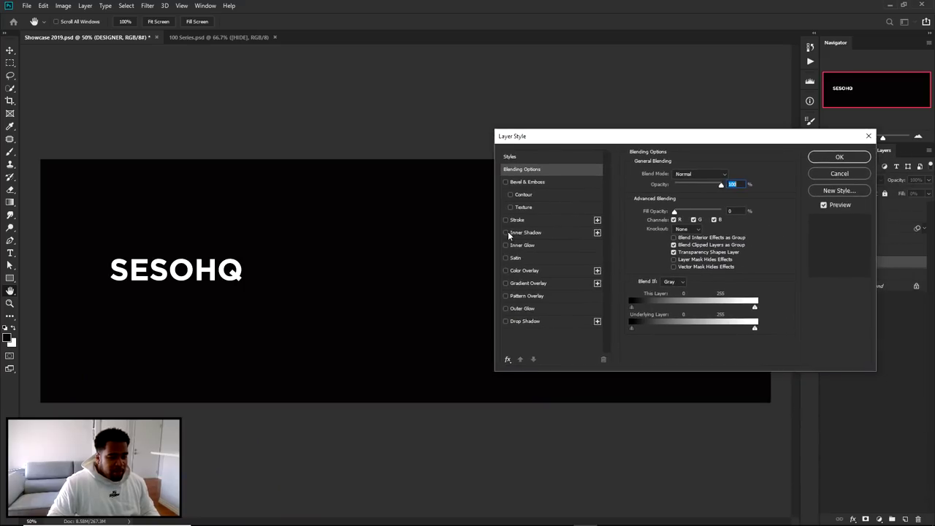
pyautogui.click(516, 220)
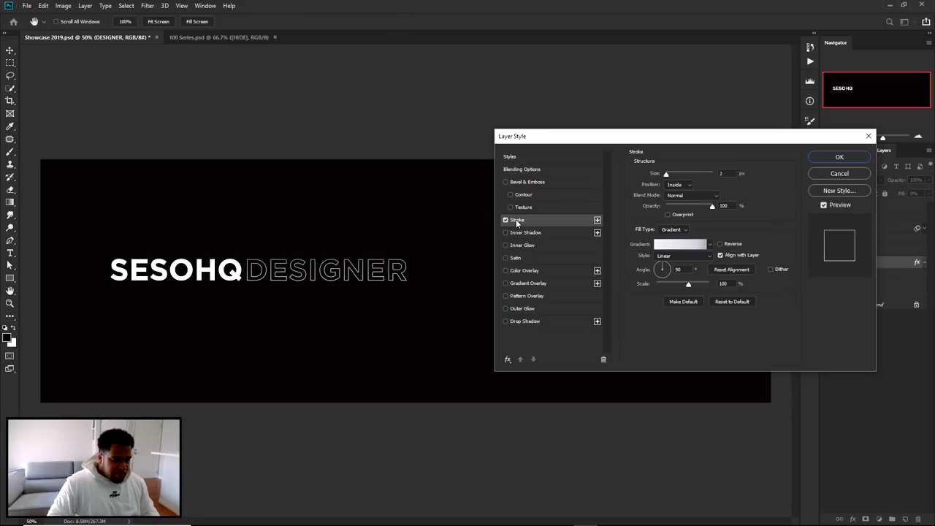
pyautogui.click(676, 184)
pyautogui.click(675, 208)
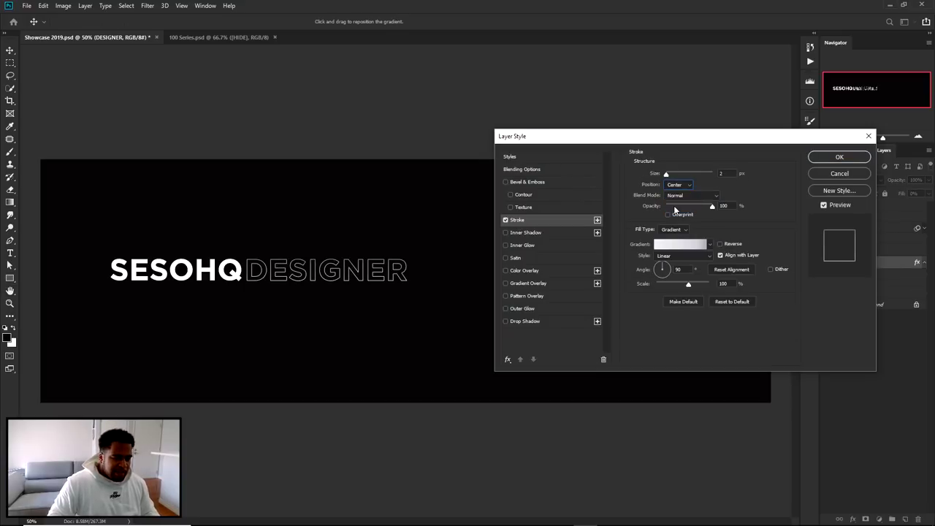
pyautogui.press('Up')
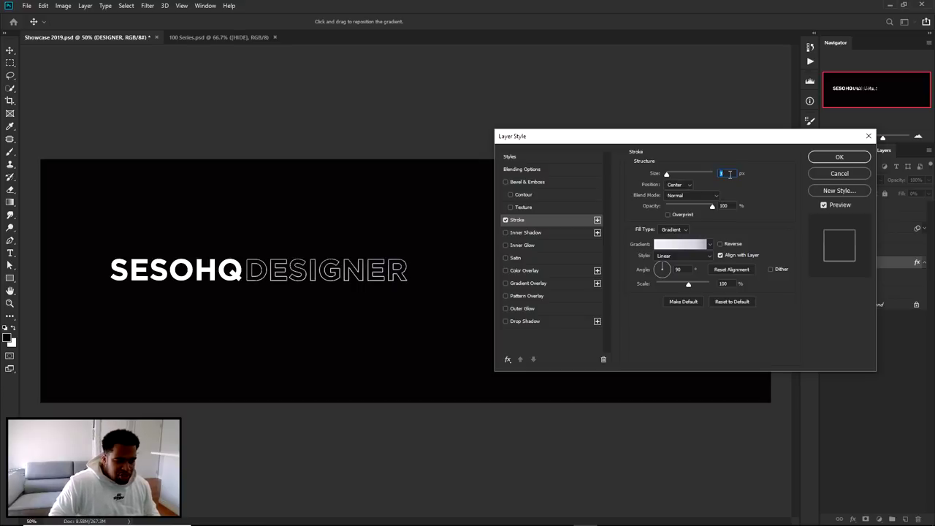
pyautogui.click(680, 244)
pyautogui.doubleClick(629, 301)
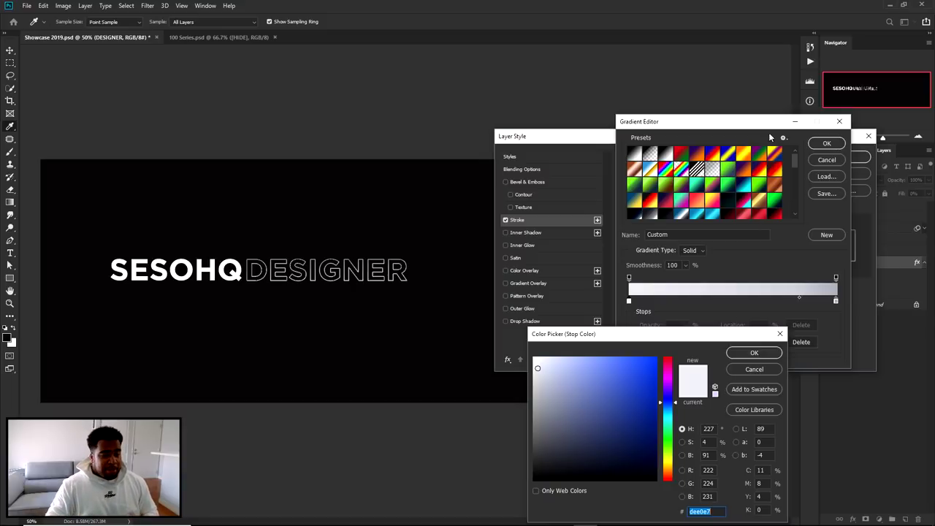
pyautogui.click(731, 351)
pyautogui.click(773, 174)
pyautogui.click(757, 187)
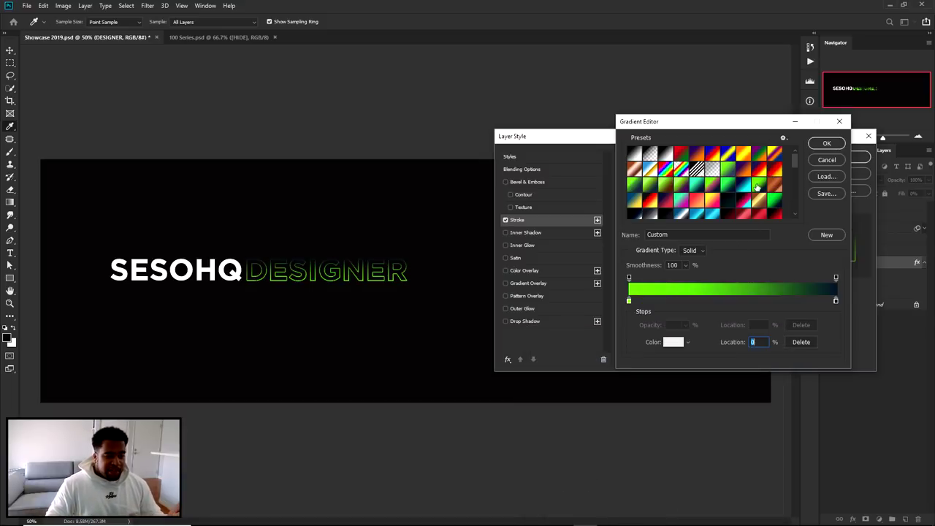
pyautogui.click(757, 204)
pyautogui.click(772, 201)
pyautogui.scroll(-1, 753, 208)
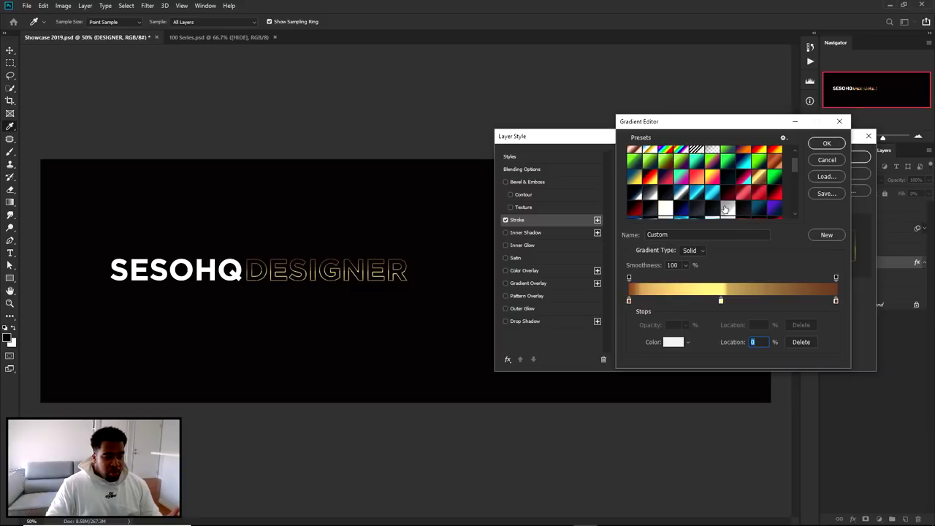
pyautogui.scroll(-5, 790, 190)
pyautogui.click(667, 213)
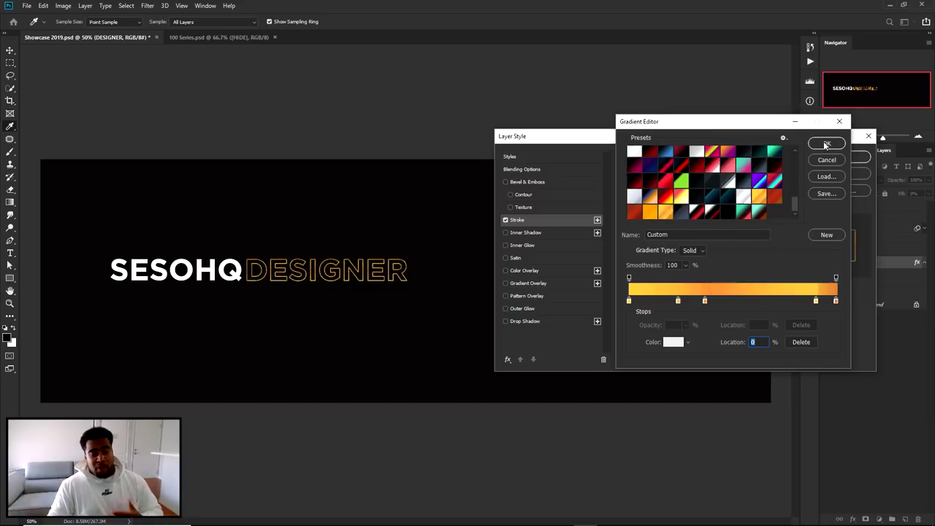
pyautogui.click(825, 160)
pyautogui.click(659, 258)
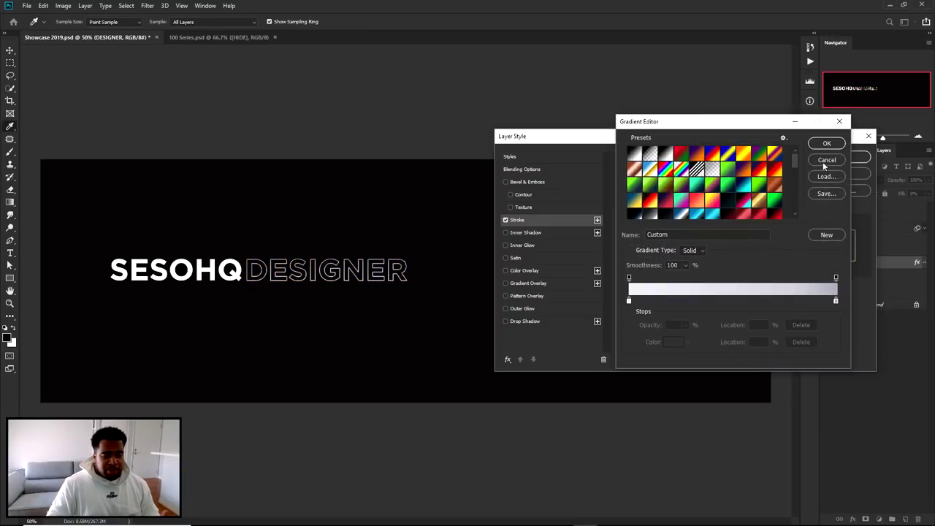
pyautogui.click(819, 162)
# Switch the DESIGNER stroke's fill type to Color, using white, and apply the layer style
pyautogui.click(673, 230)
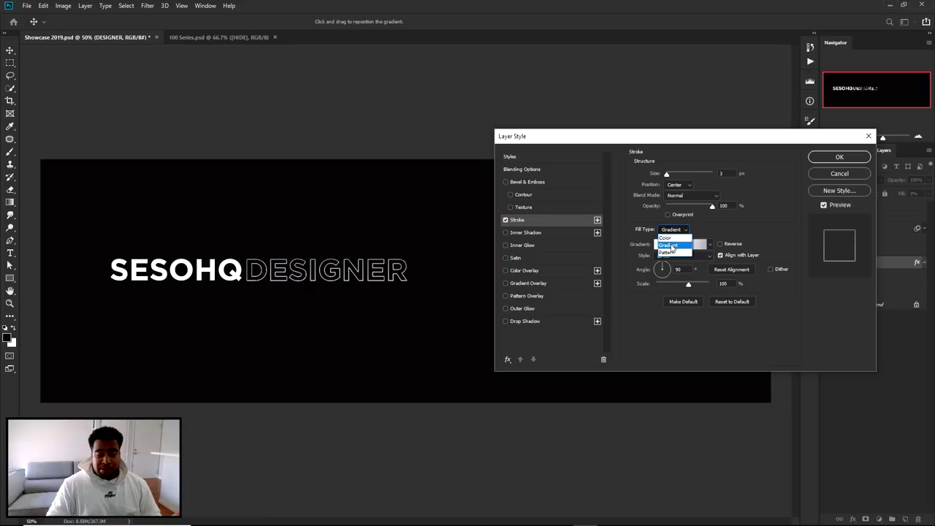
pyautogui.click(672, 239)
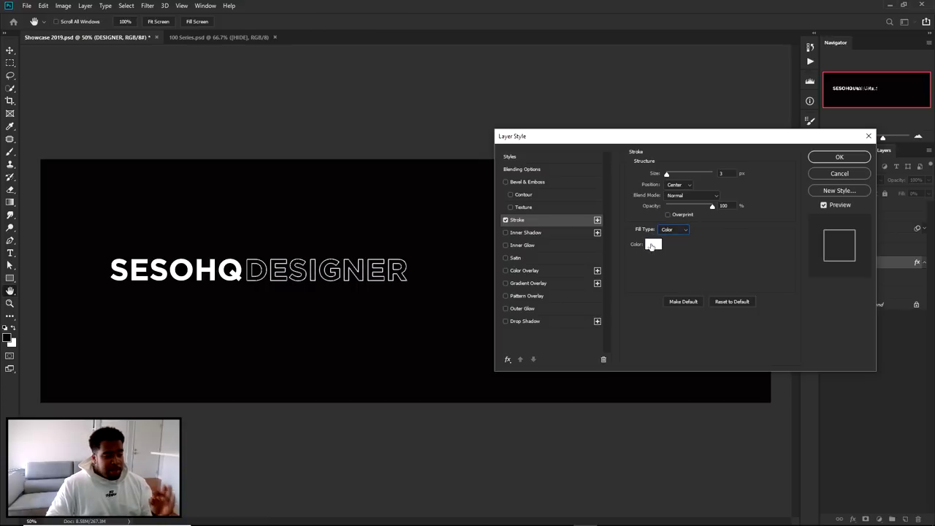
pyautogui.click(840, 158)
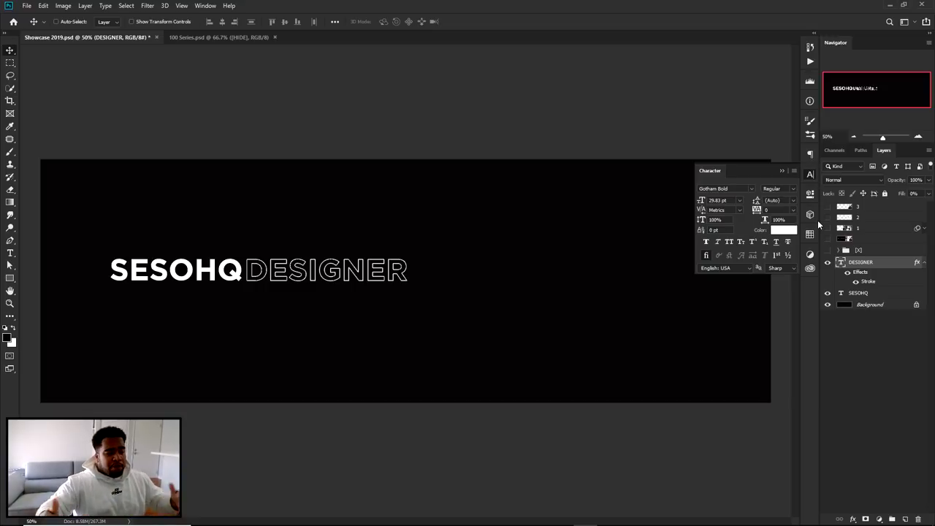
# Compare the outlined text with the reference banner by briefly showing and hiding the merged layer
pyautogui.click(829, 241)
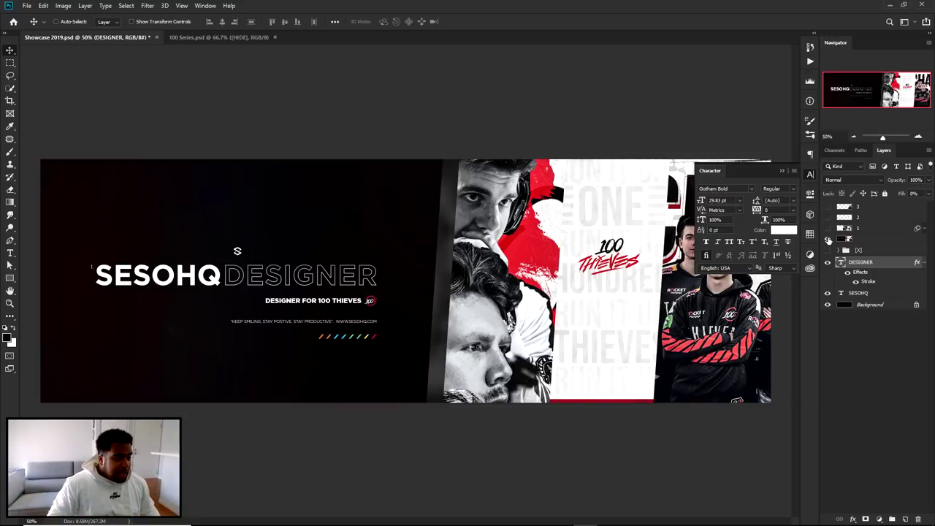
pyautogui.click(829, 241)
pyautogui.hotkey('ctrl', '+')
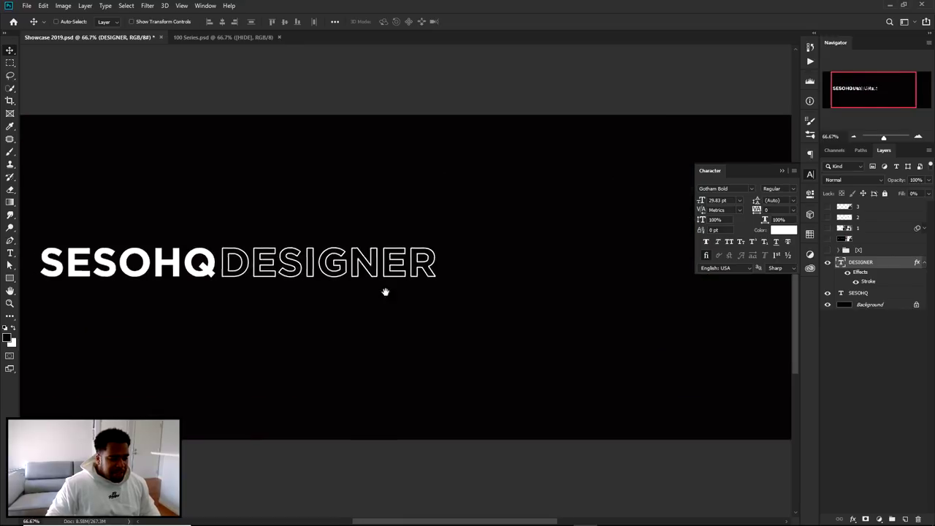
# Copy the 100 Thieves logo and Sesohq logo layers from inside the [X] group to the top of the layer stack
pyautogui.click(839, 250)
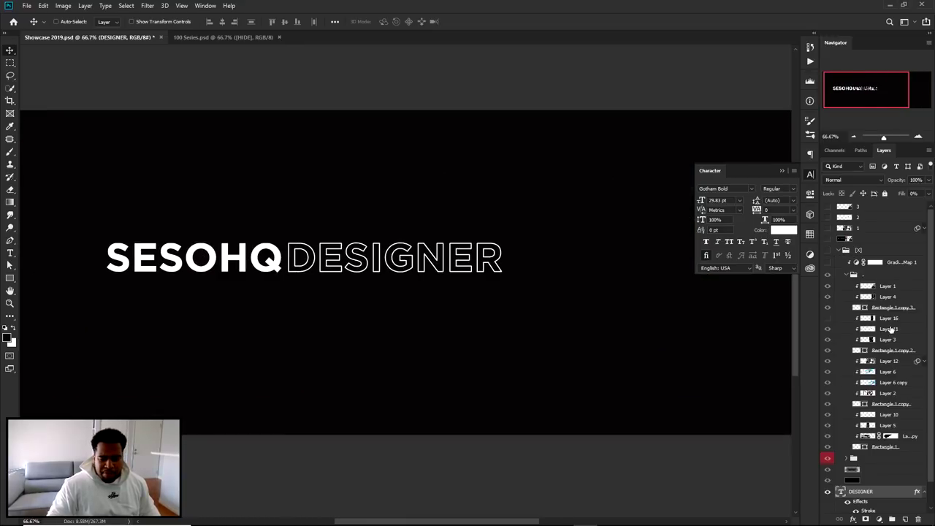
pyautogui.scroll(-2, 880, 338)
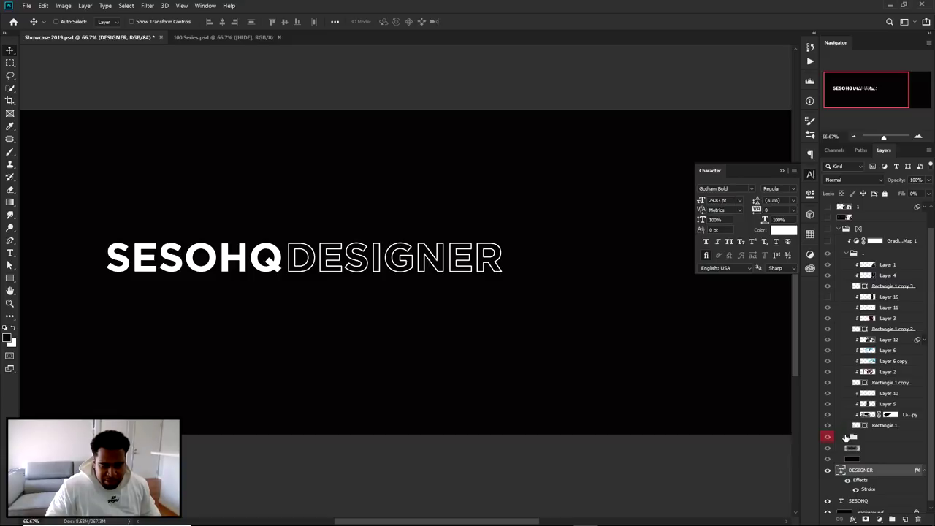
pyautogui.click(847, 438)
pyautogui.scroll(-5, 862, 416)
pyautogui.scroll(-5, 886, 425)
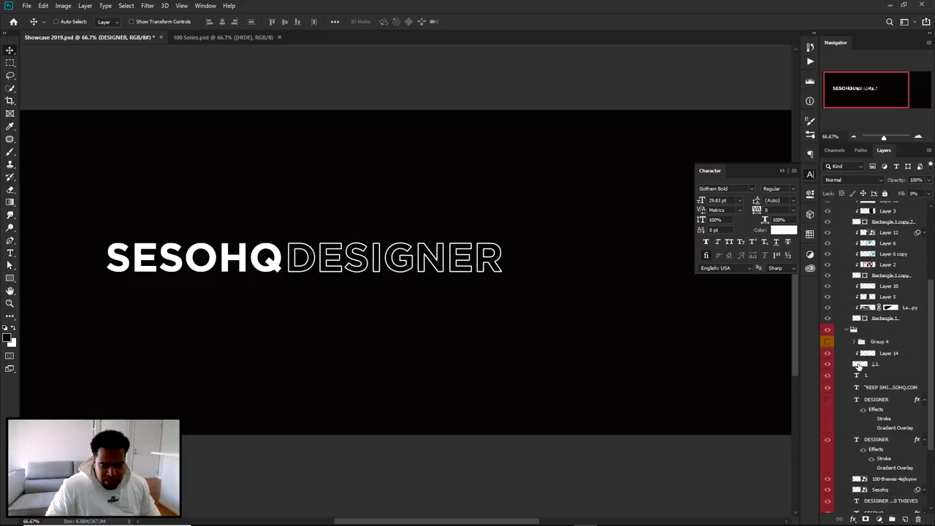
pyautogui.click(888, 380)
pyautogui.keyDown('shift'); pyautogui.click(888, 390); pyautogui.keyUp('shift')
pyautogui.moveTo(898, 386); pyautogui.dragTo(877, 206)
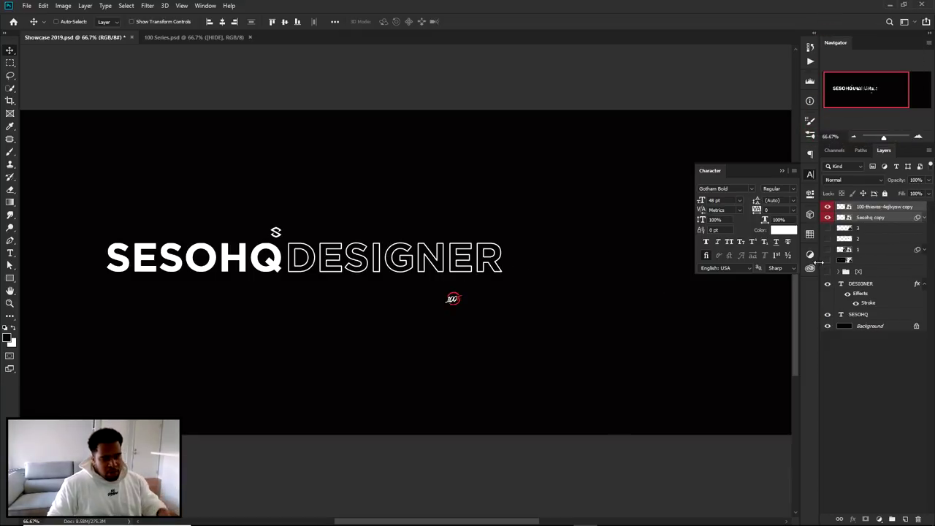
# Shift the SESOHQ and DESIGNER texts left, placing the S symbol above the D and the 100 Thieves logo beneath the R
pyautogui.click(862, 285)
pyautogui.keyDown('shift'); pyautogui.click(861, 316); pyautogui.keyUp('shift')
pyautogui.moveTo(503, 285); pyautogui.dragTo(480, 293)
pyautogui.moveTo(278, 237); pyautogui.dragTo(262, 253)
pyautogui.scroll(-1, 307, 253)
pyautogui.scroll(2, 233, 259)
pyautogui.moveTo(522, 340); pyautogui.dragTo(527, 344)
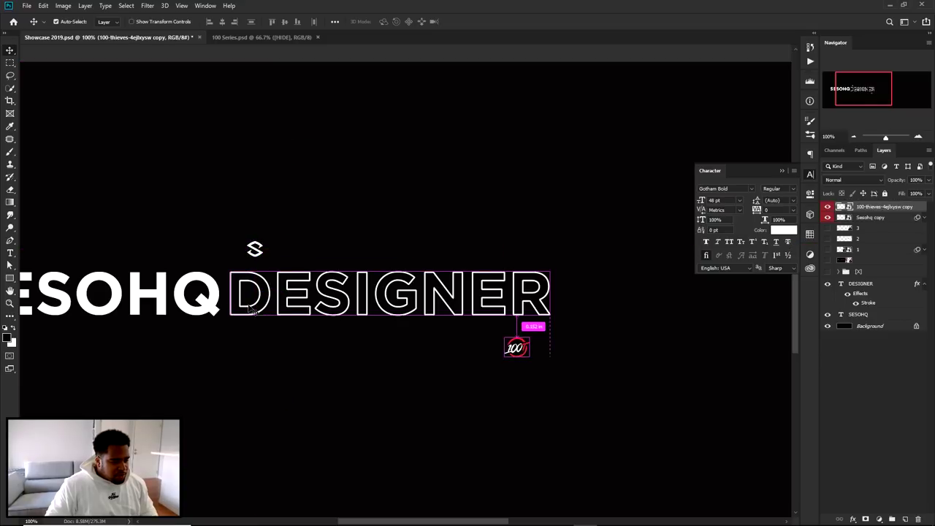
# Duplicate the SESOHQ text below DESIGNER and scale the copy down to about 11.22 pt
pyautogui.keyDown('ctrl'); pyautogui.click(210, 302); pyautogui.keyUp('ctrl')
pyautogui.keyDown('alt'); pyautogui.moveTo(213, 298); pyautogui.dragTo(476, 346); pyautogui.keyUp('alt')
pyautogui.doubleClick(472, 339)
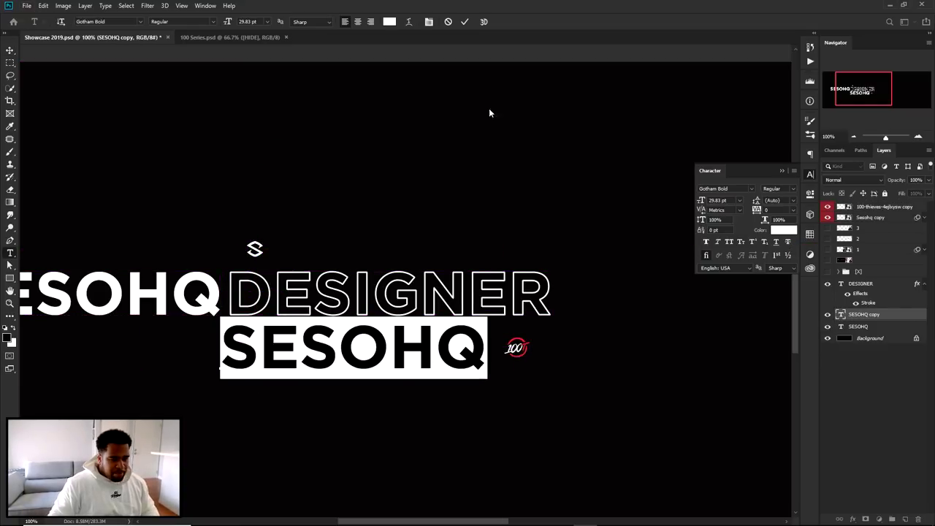
pyautogui.click(464, 23)
pyautogui.hotkey('ctrl', 't')
pyautogui.moveTo(486, 319); pyautogui.dragTo(322, 358)
pyautogui.press('Return')
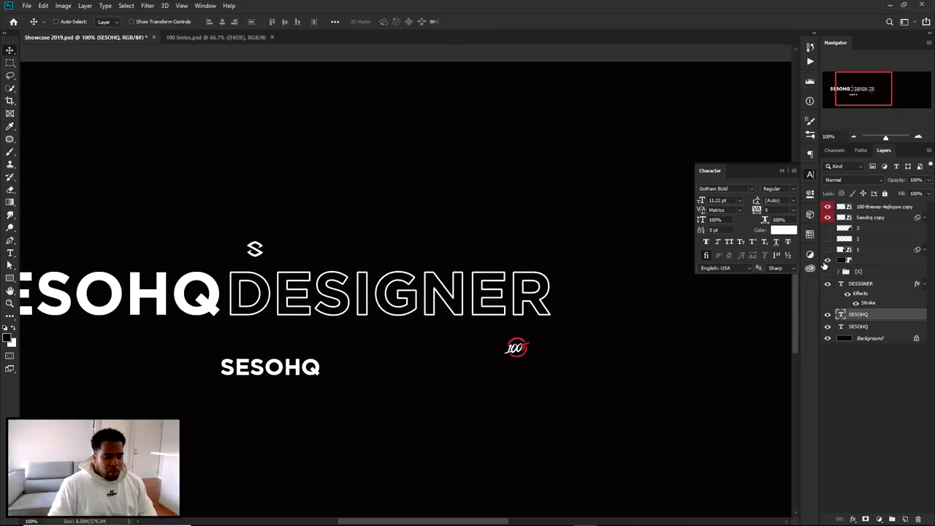
# Check the reference banner and replace the small SESOHQ copy's text with "DESIGNER FOR 100 THIEVES"
pyautogui.click(828, 261)
pyautogui.doubleClick(291, 362)
pyautogui.write('DESIGNER D')
pyautogui.press('BackSpace')
pyautogui.write('FOR 100 THIEVES')
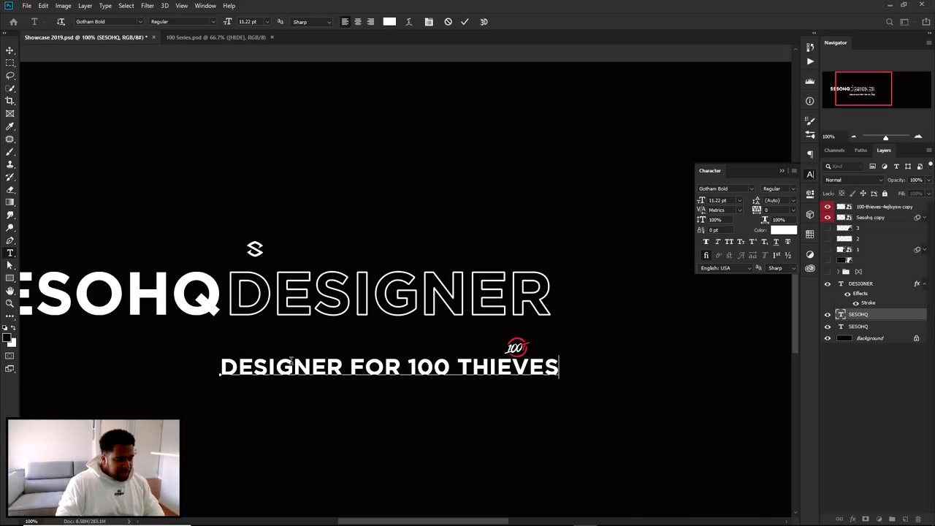
pyautogui.click(462, 25)
# Scale the DESIGNER FOR 100 THIEVES line down to about 4.83 pt and place it just left of the 100 Thieves logo
pyautogui.hotkey('ctrl', 't')
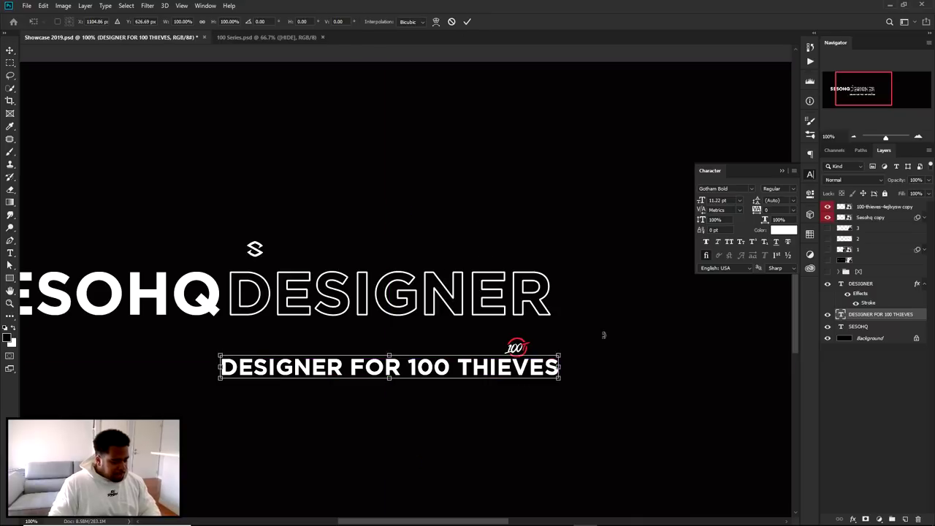
pyautogui.moveTo(560, 349); pyautogui.dragTo(503, 354)
pyautogui.press('Return')
pyautogui.press('v')
pyautogui.scroll(2, 505, 358)
pyautogui.scroll(-2, 502, 354)
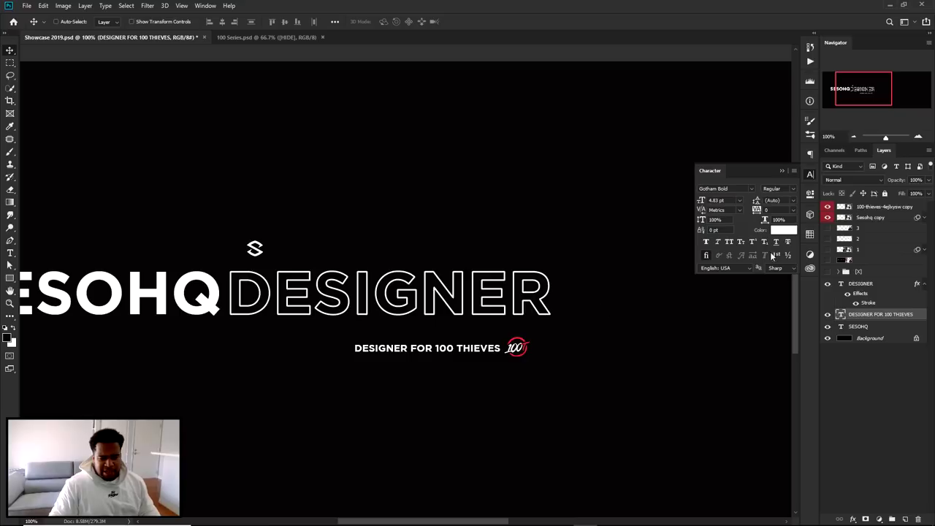
pyautogui.scroll(-2, 544, 292)
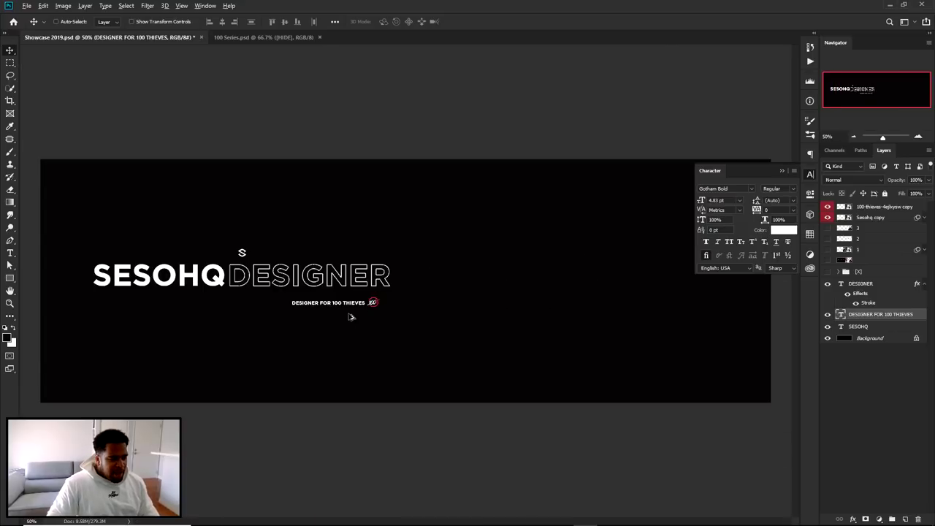
pyautogui.scroll(7, 351, 315)
pyautogui.scroll(-7, 491, 347)
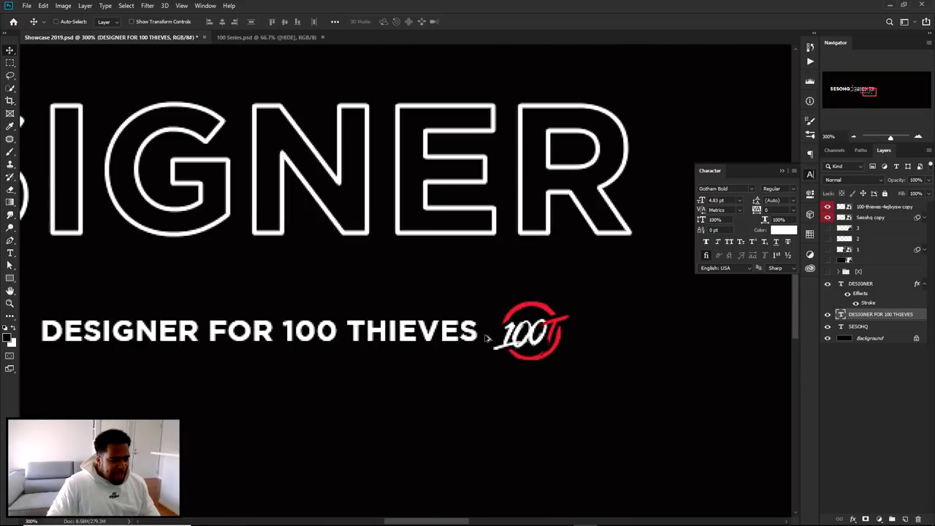
pyautogui.click(811, 174)
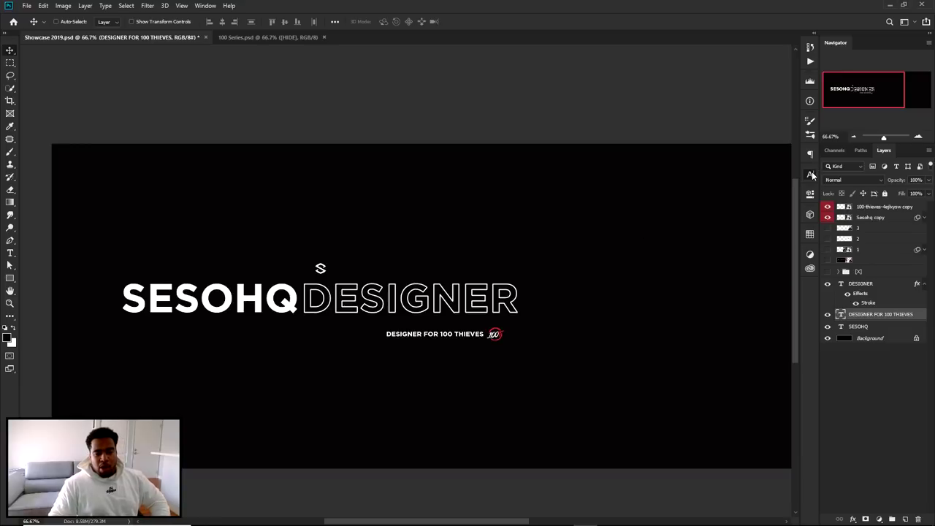
# Turn on the document rulers and briefly check the reference banner
pyautogui.hotkey('ctrl', 'r')
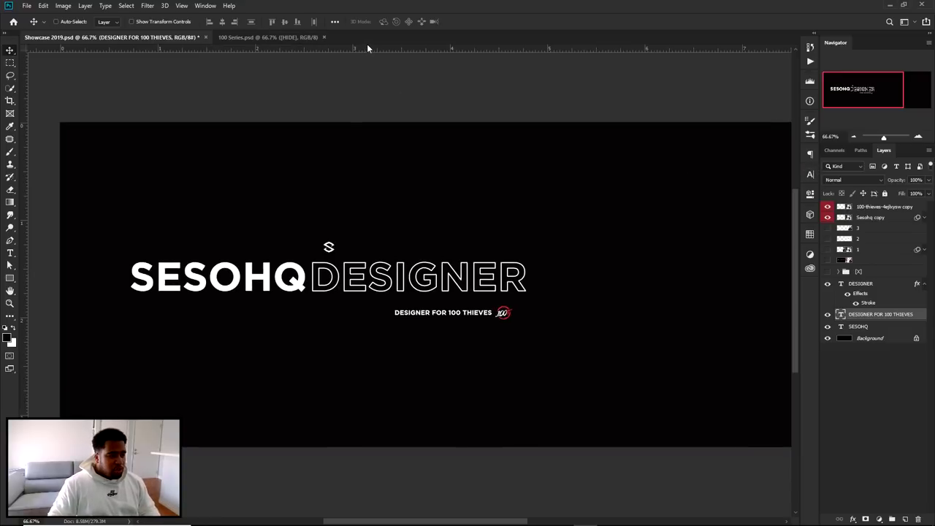
pyautogui.moveTo(365, 48); pyautogui.dragTo(486, 9)
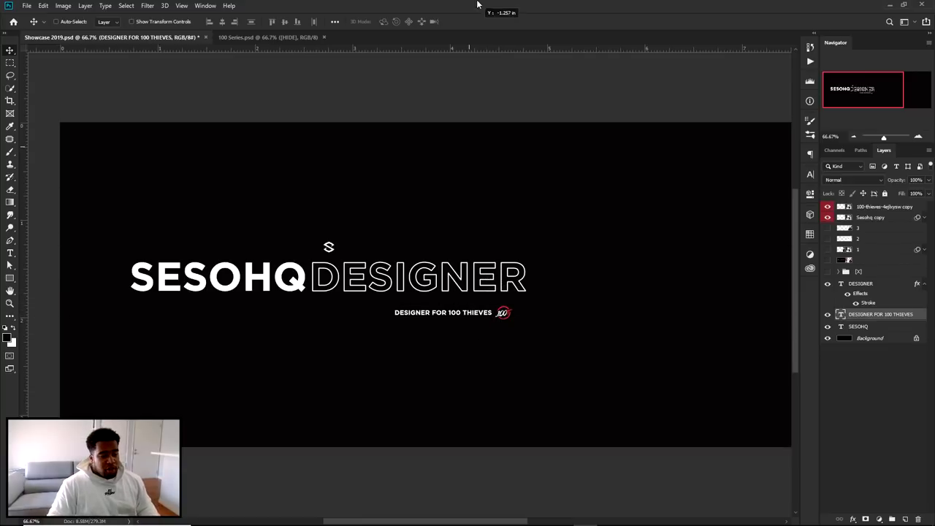
pyautogui.click(828, 260)
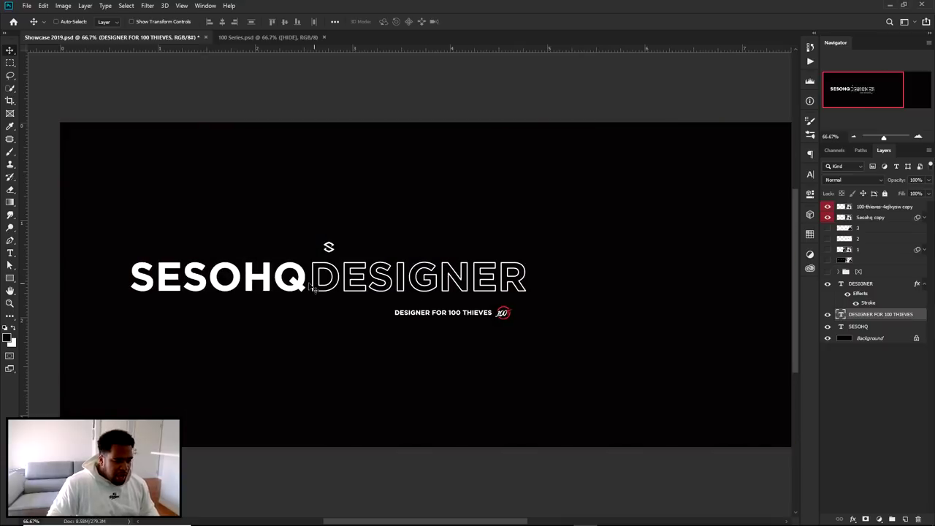
# Duplicate the DESIGNER FOR 100 THIEVES line below itself and change the copy to "KEEP SMILING, STAY POSITIVE, STAY PRODUCTIVE" in quotation marks
pyautogui.press('ctrl')
pyautogui.moveTo(455, 316); pyautogui.dragTo(429, 347)
pyautogui.doubleClick(430, 342)
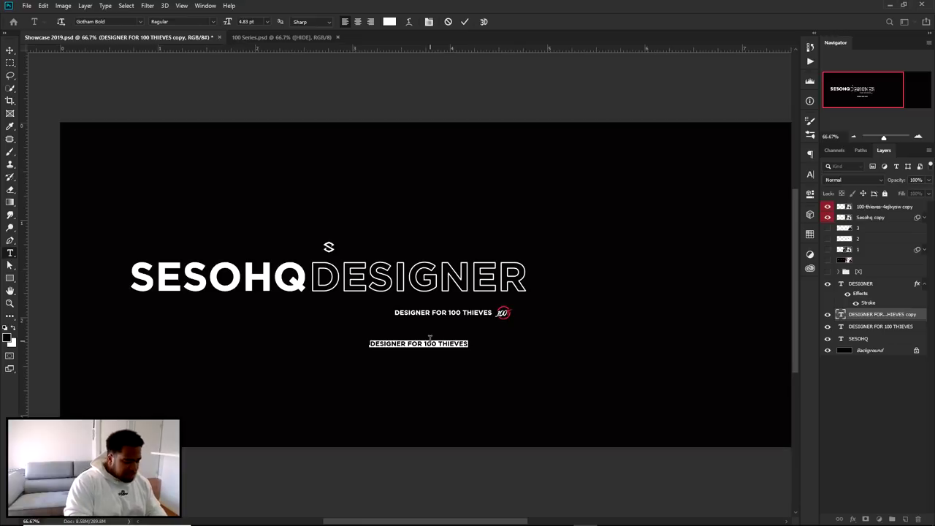
pyautogui.write('KEEP SMILING, STAY POSITIVE, STAY PRODUC')
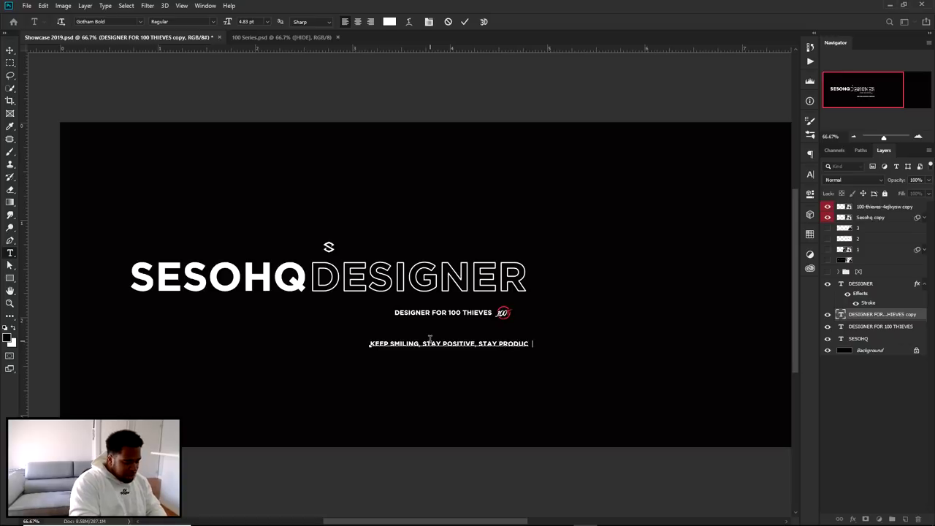
pyautogui.write('TIVE"')
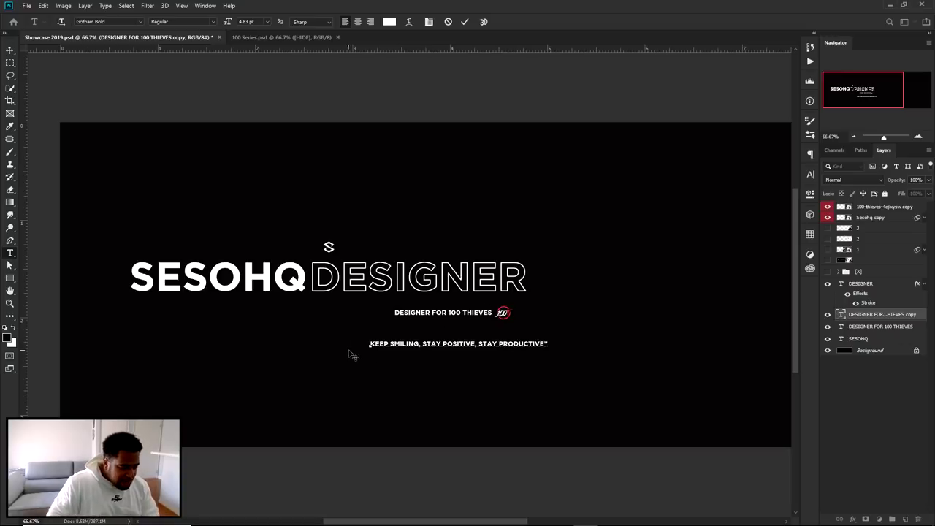
pyautogui.write('"')
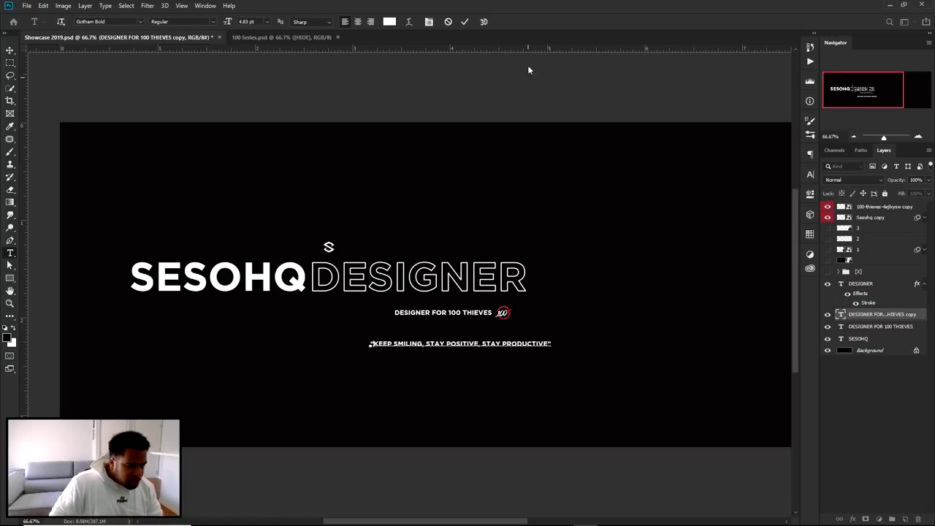
pyautogui.click(464, 23)
pyautogui.press('v')
pyautogui.moveTo(535, 365); pyautogui.dragTo(461, 346)
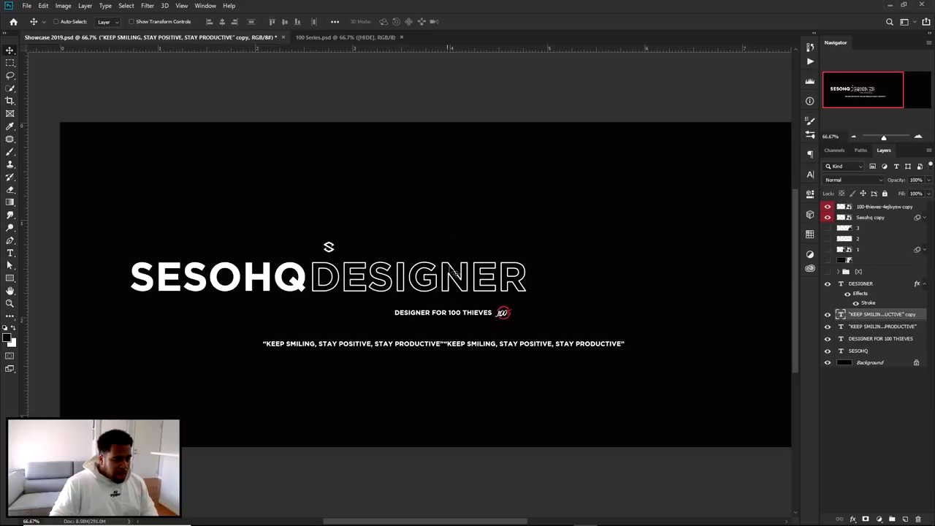
pyautogui.hotkey('ctrl', 'z')
pyautogui.press('t')
pyautogui.click(444, 343)
pyautogui.write('www.sesoh')
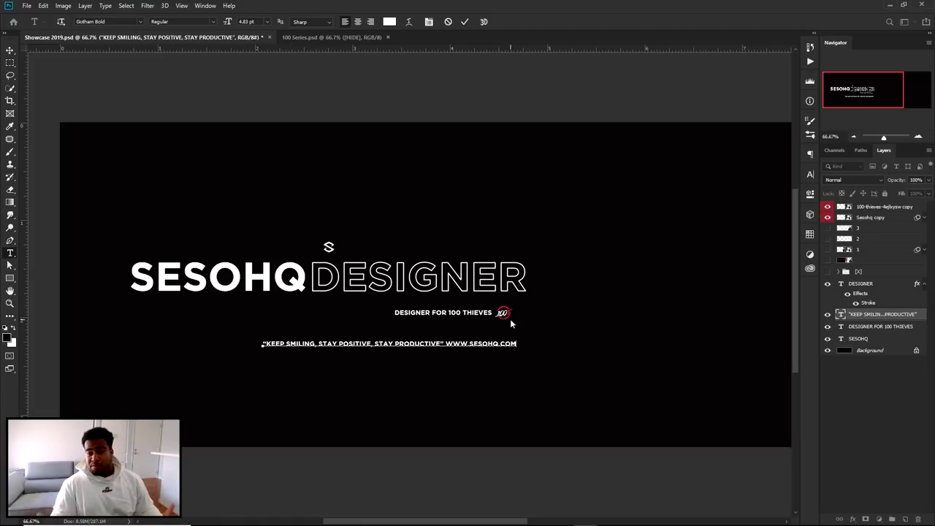
pyautogui.click(465, 21)
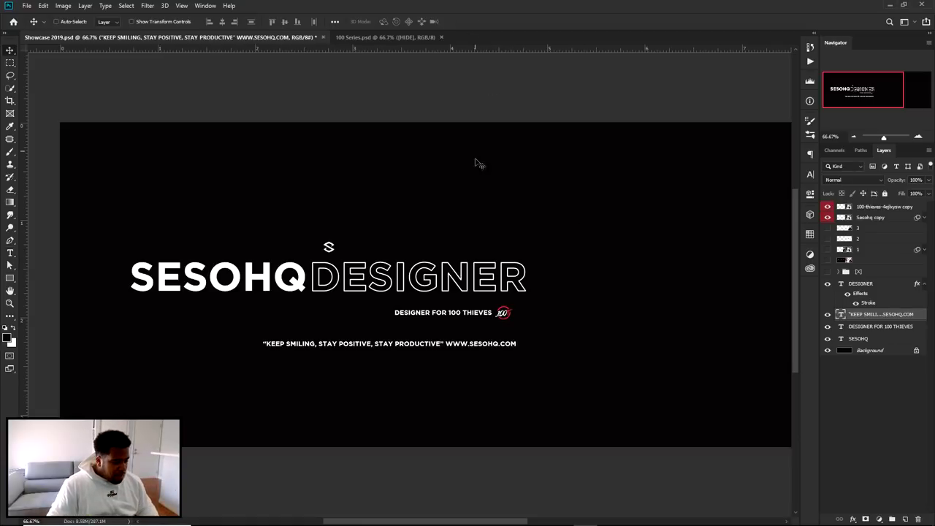
# Scale the quote and website line down to about 70%
pyautogui.hotkey('ctrl', 't')
pyautogui.moveTo(519, 340); pyautogui.dragTo(442, 346)
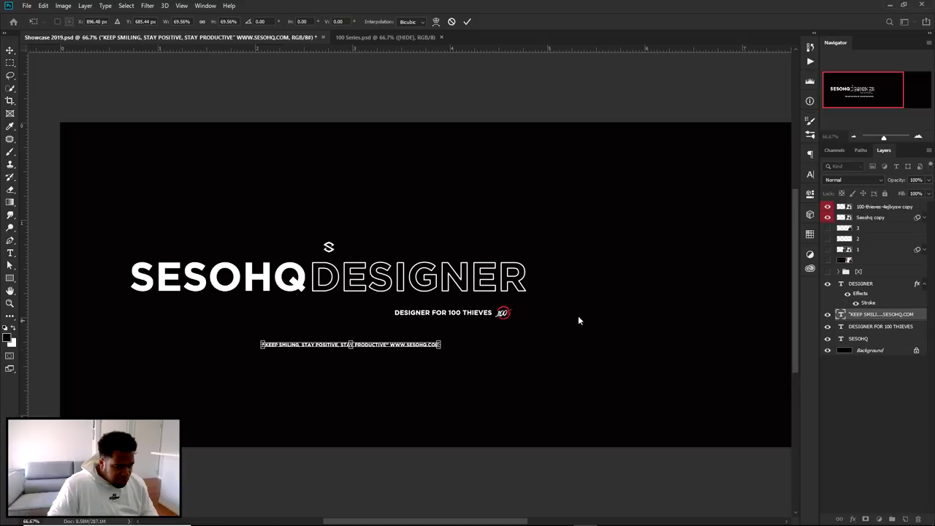
pyautogui.press('Return')
# Set the quote and website line to the Gotham Extra Light font at 4 pt
pyautogui.click(811, 175)
pyautogui.click(751, 187)
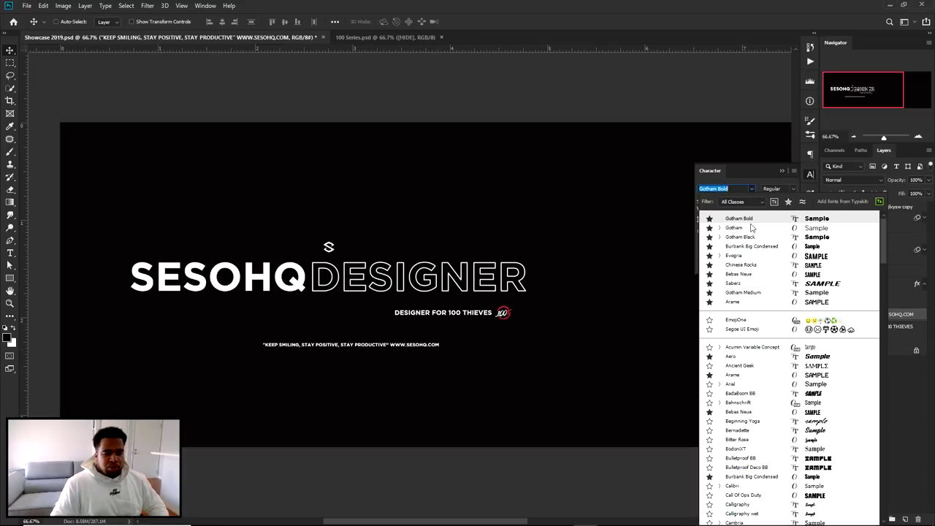
pyautogui.click(748, 230)
pyautogui.press('Return')
pyautogui.click(697, 200)
pyautogui.write('4')
pyautogui.press('Return')
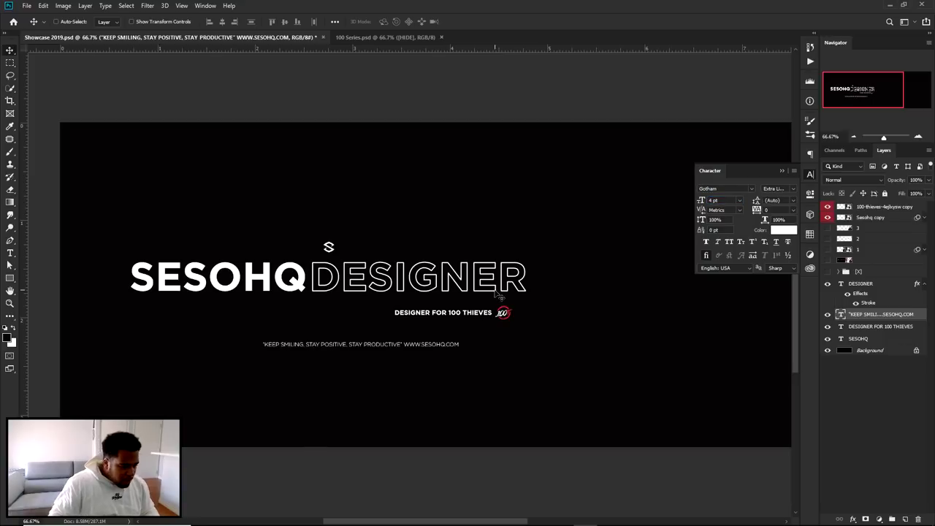
# Move the quote and website line so its right end aligns with the right edge of DESIGNER
pyautogui.scroll(2, 438, 350)
pyautogui.moveTo(438, 351); pyautogui.dragTo(636, 337)
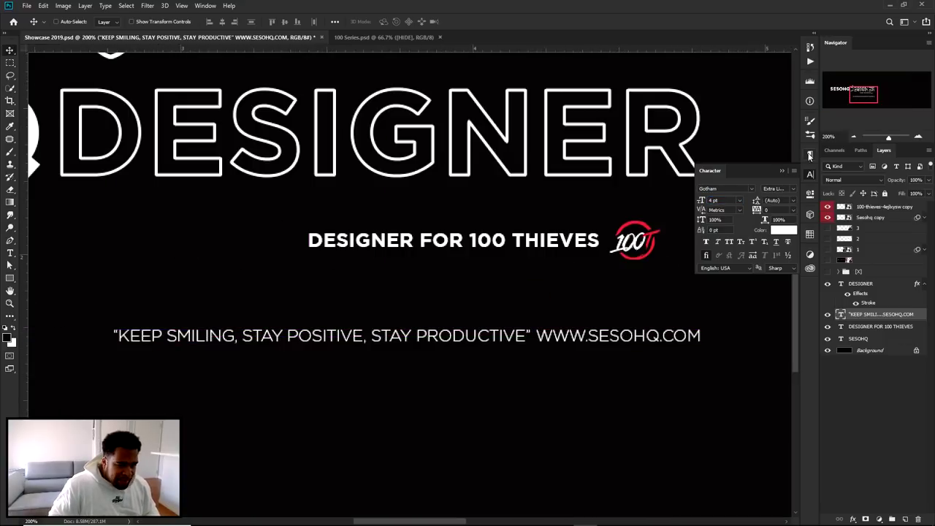
pyautogui.click(809, 174)
pyautogui.moveTo(672, 257); pyautogui.dragTo(642, 254)
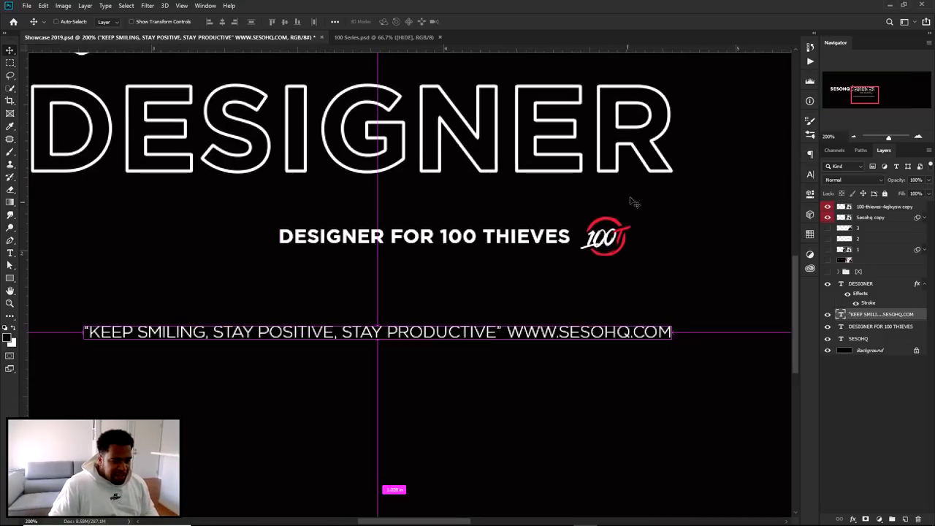
# Shift DESIGNER and the quote line left so their right edges line up with the 100 Thieves logo
pyautogui.keyDown('ctrl'); pyautogui.click(653, 168); pyautogui.keyUp('ctrl')
pyautogui.moveTo(653, 168); pyautogui.dragTo(608, 169)
pyautogui.click(653, 334)
pyautogui.moveTo(652, 334); pyautogui.dragTo(613, 334)
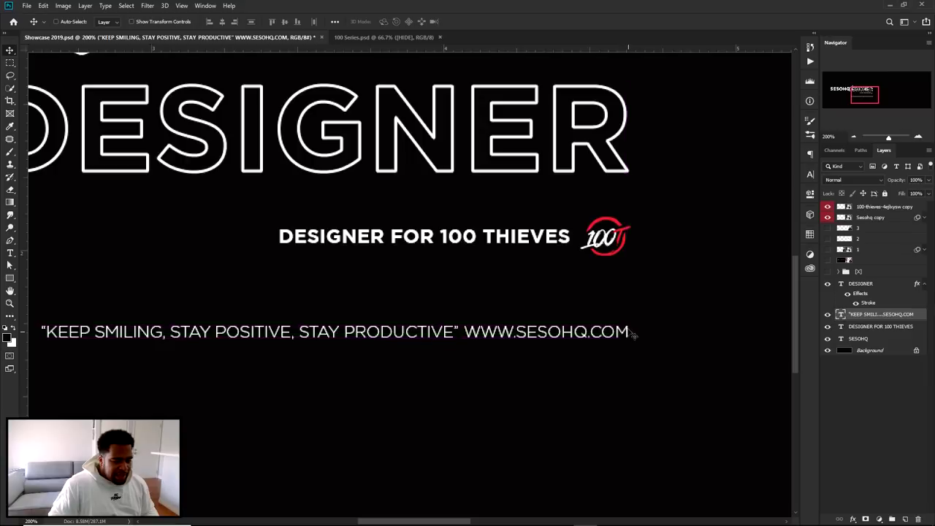
# Select the DESIGNER FOR 100 THIEVES line with its logo and nudge both slightly down between the title and quote
pyautogui.scroll(-3, 633, 328)
pyautogui.scroll(1, 326, 316)
pyautogui.scroll(3, 340, 309)
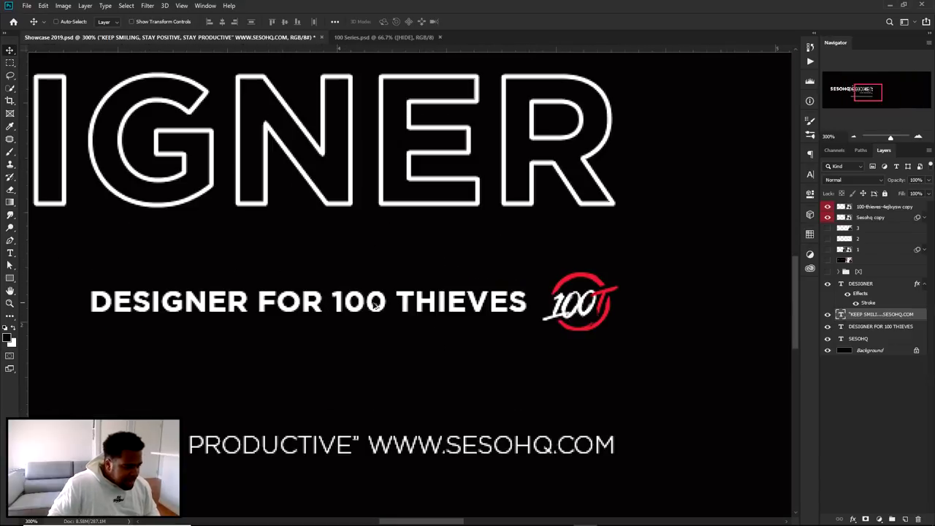
pyautogui.keyDown('ctrl'); pyautogui.click(403, 302); pyautogui.keyUp('ctrl')
pyautogui.keyDown('ctrl'); pyautogui.keyDown('shift'); pyautogui.click(575, 281); pyautogui.keyUp('shift'); pyautogui.keyUp('ctrl')
pyautogui.moveTo(575, 280); pyautogui.dragTo(575, 285)
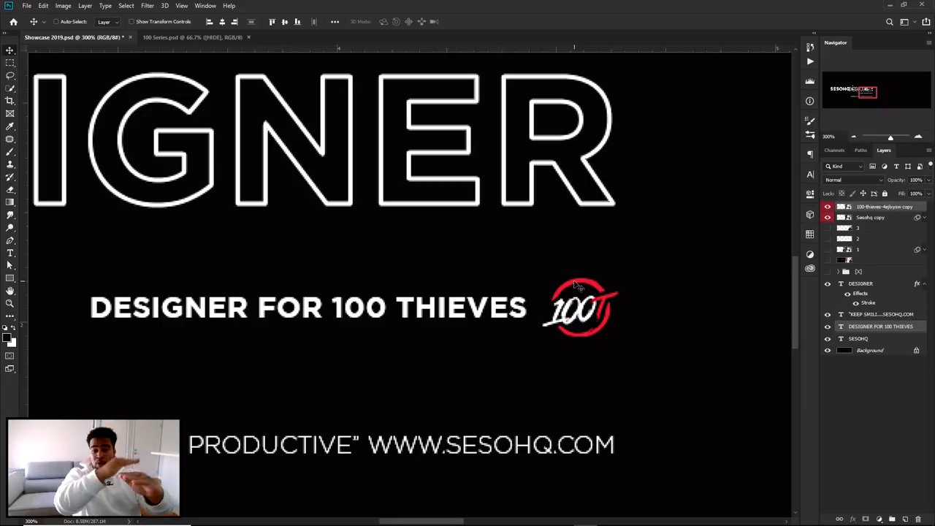
# Move the SESOHQ text left so it sits beside DESIGNER without overlapping, undoing the surplus adjustment
pyautogui.scroll(-3, 533, 217)
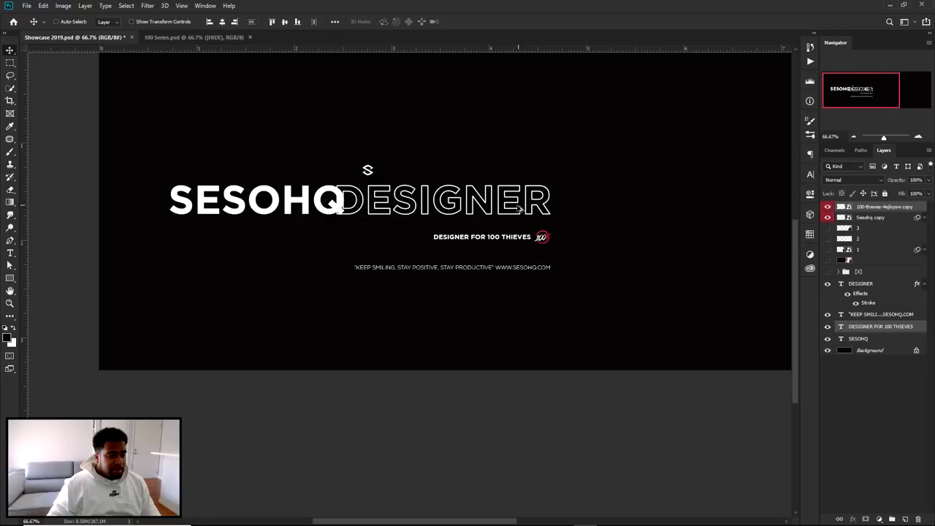
pyautogui.scroll(2, 350, 183)
pyautogui.scroll(-1, 318, 222)
pyautogui.moveTo(319, 224); pyautogui.dragTo(288, 215)
pyautogui.hotkey('ctrl', 'z')
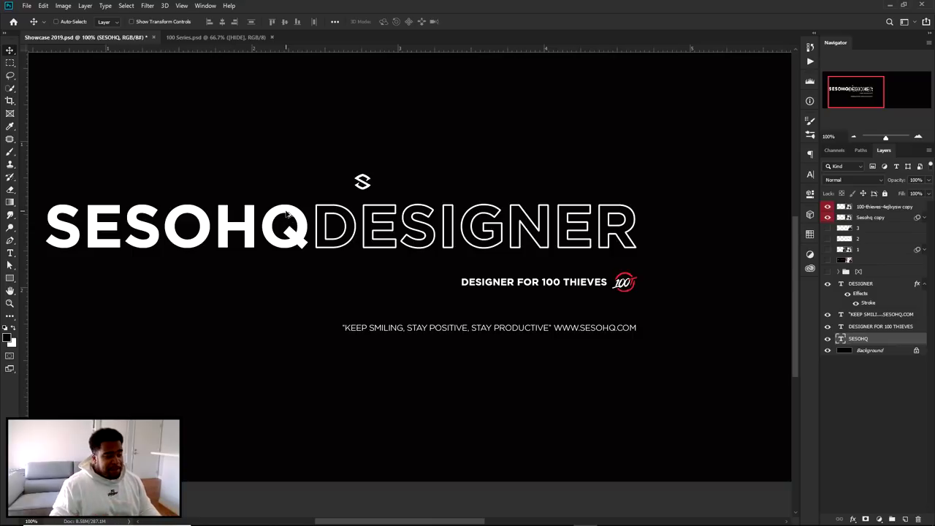
# Show the reference banner layer to compare it with the rebuilt text layout
pyautogui.scroll(-1, 286, 213)
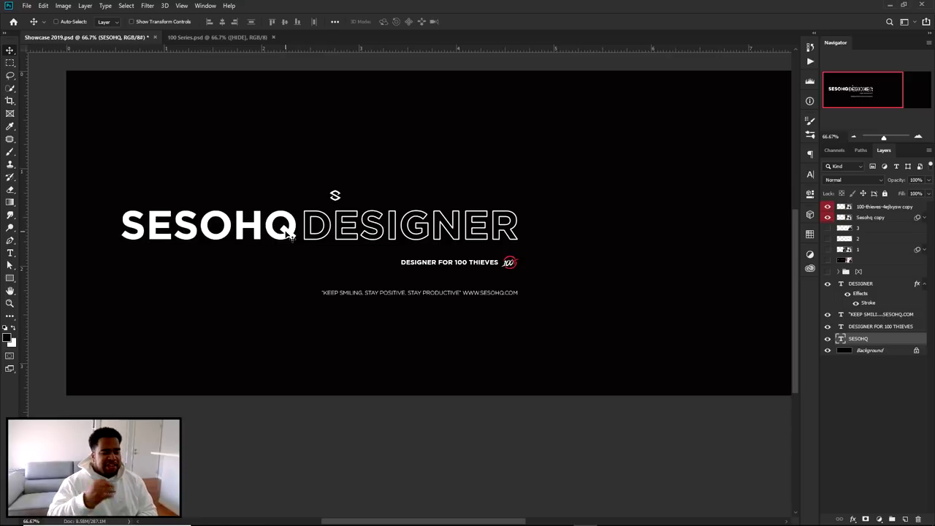
pyautogui.click(828, 260)
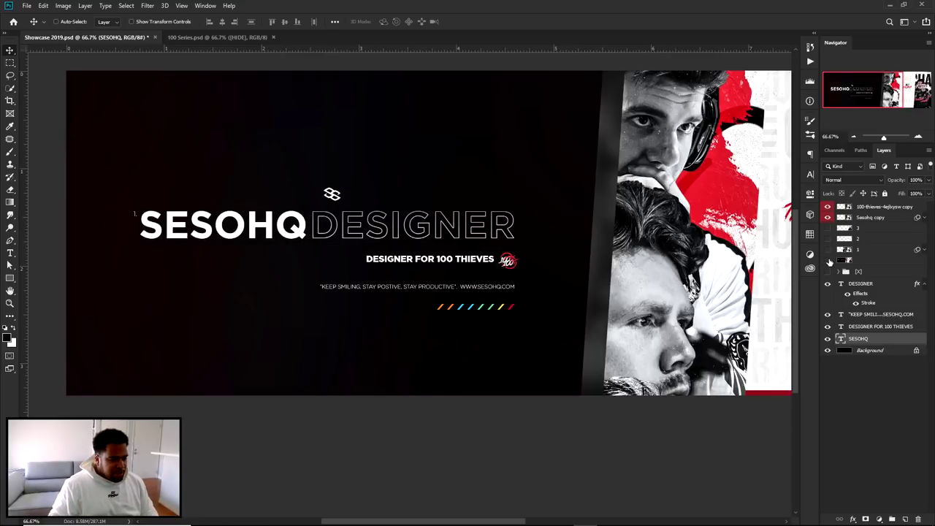
# Hide the reference banner, switch to 100 Series.psd, hide its [HIDE] cover layers and show the Arrows group
pyautogui.click(828, 260)
pyautogui.click(232, 38)
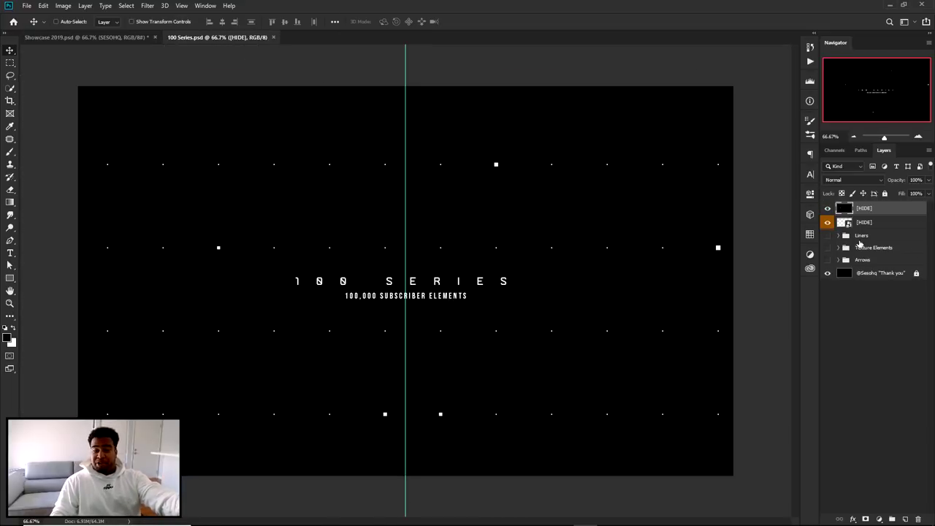
pyautogui.click(828, 222)
pyautogui.click(828, 260)
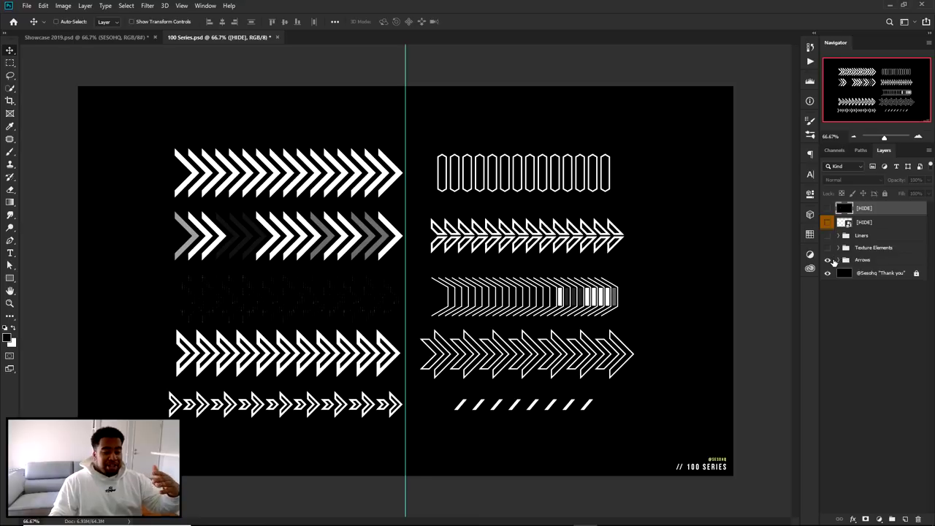
# Bring the diagonal slash row, the first layer in the Arrows group, into Showcase 2019.psd
pyautogui.click(838, 261)
pyautogui.click(869, 273)
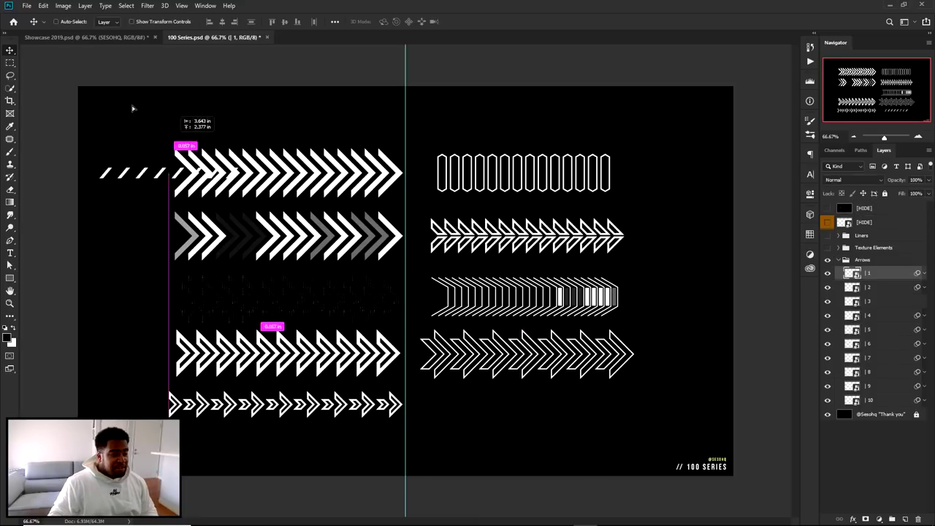
pyautogui.click(70, 37)
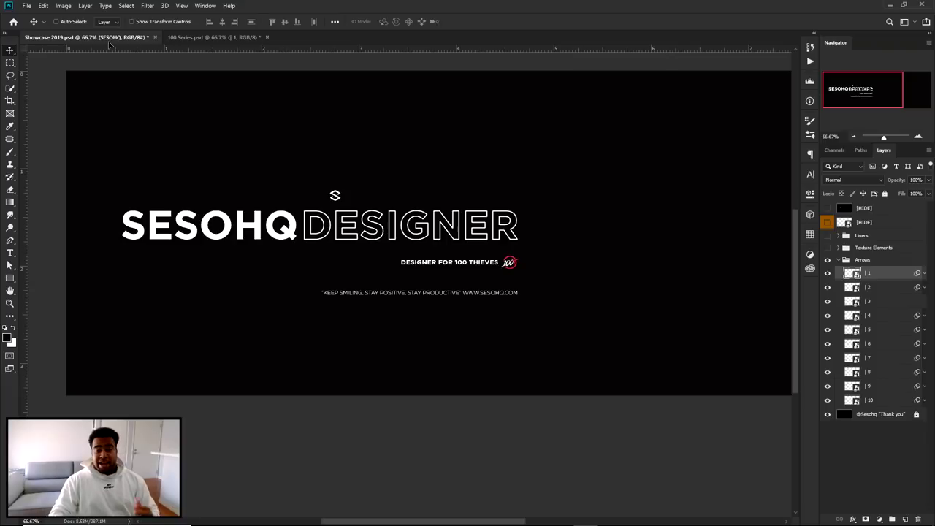
pyautogui.moveTo(194, 82); pyautogui.dragTo(461, 316)
# Scale down the slash row and place it below the quote, with its right end aligned to the text
pyautogui.hotkey('ctrl', 't')
pyautogui.moveTo(532, 297); pyautogui.dragTo(512, 318)
pyautogui.press('Return')
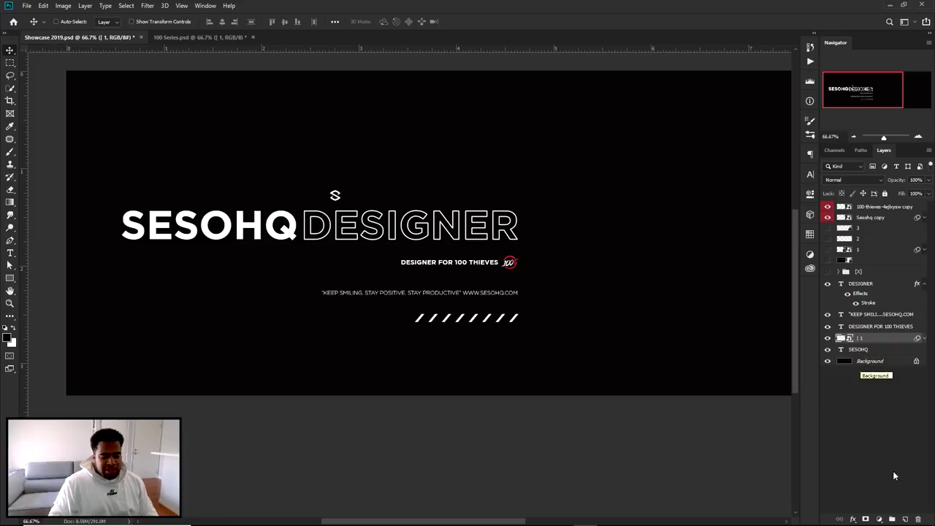
# Add a new layer above the slash row and clip it to the slashes
pyautogui.click(906, 518)
pyautogui.rightClick(891, 340)
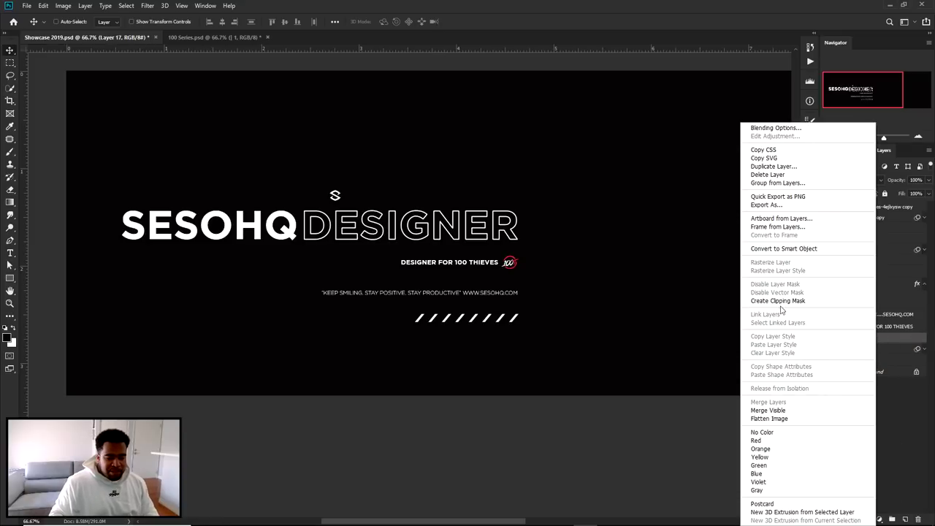
pyautogui.press('Escape')
# Paint the first two slashes orange (#e17525) with the Brush on the clipped layer
pyautogui.press('b')
pyautogui.scroll(2, 423, 325)
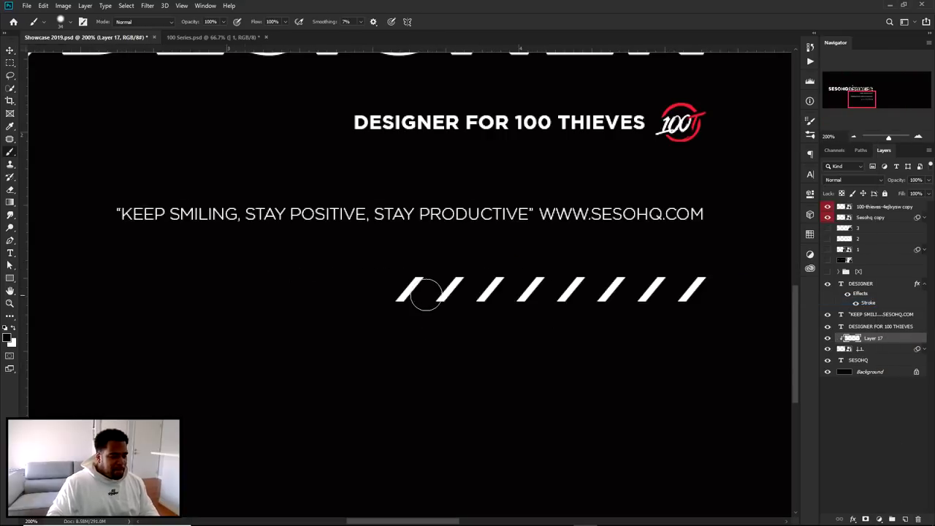
pyautogui.click(8, 337)
pyautogui.moveTo(671, 461)
pyautogui.mouseDown()
pyautogui.moveTo(671, 469)
pyautogui.moveTo(670, 452)
pyautogui.mouseUp()
pyautogui.click(669, 473)
pyautogui.click(638, 372)
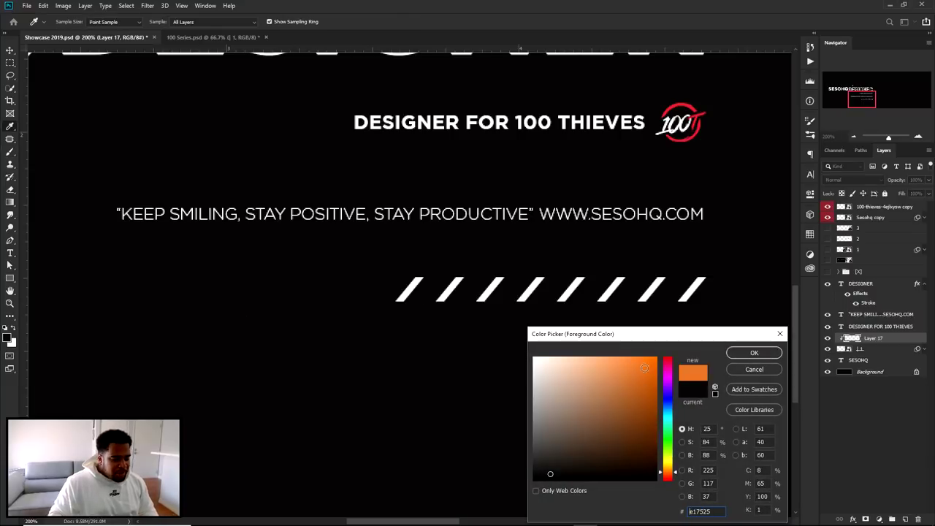
pyautogui.click(754, 352)
pyautogui.moveTo(395, 307); pyautogui.dragTo(447, 307)
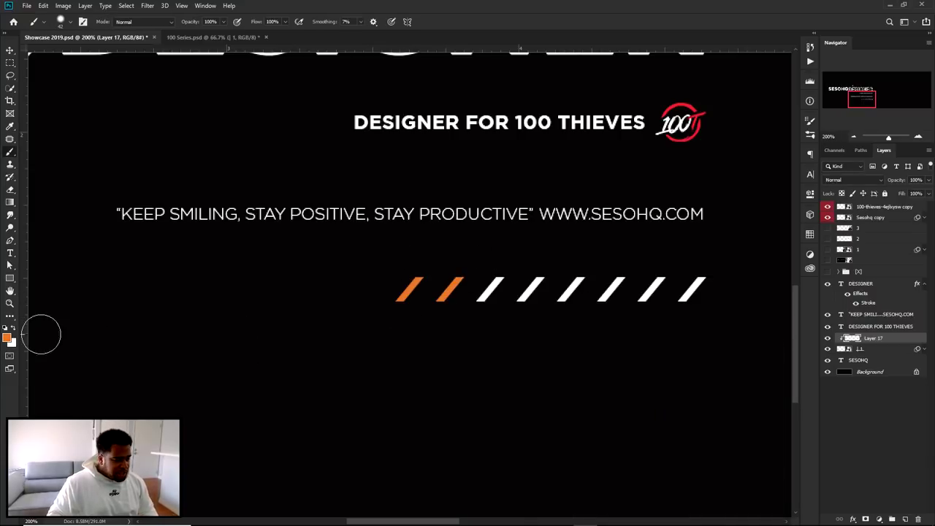
# Paint the third and fourth slashes bright green (#7ee125)
pyautogui.click(8, 337)
pyautogui.moveTo(666, 472); pyautogui.dragTo(666, 451)
pyautogui.click(751, 355)
pyautogui.moveTo(497, 281); pyautogui.dragTo(544, 278)
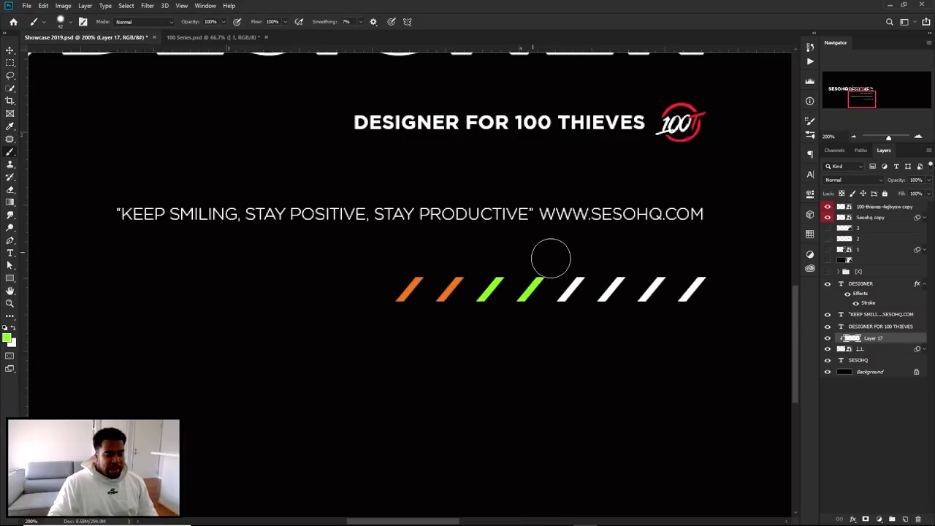
# Paint the fifth slash red, using #ea3232 as the foreground colour
pyautogui.click(7, 338)
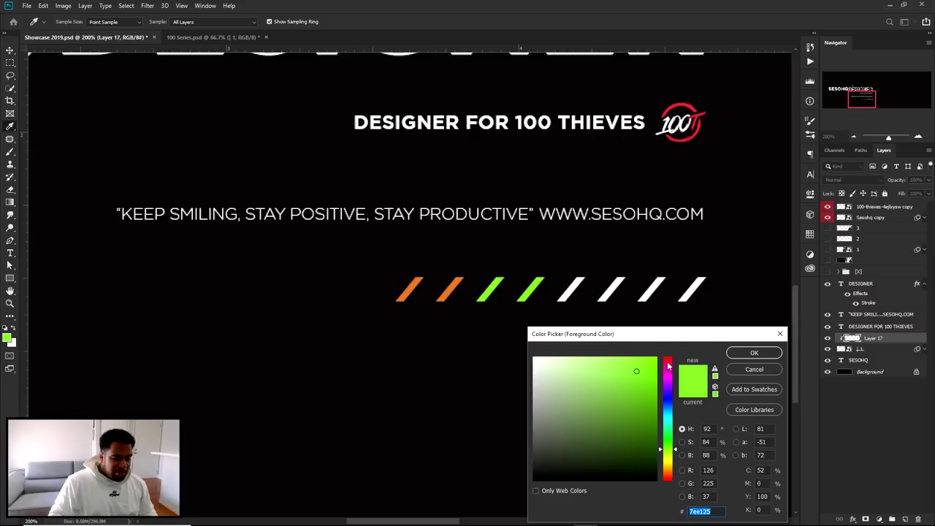
pyautogui.click(667, 363)
pyautogui.click(669, 138)
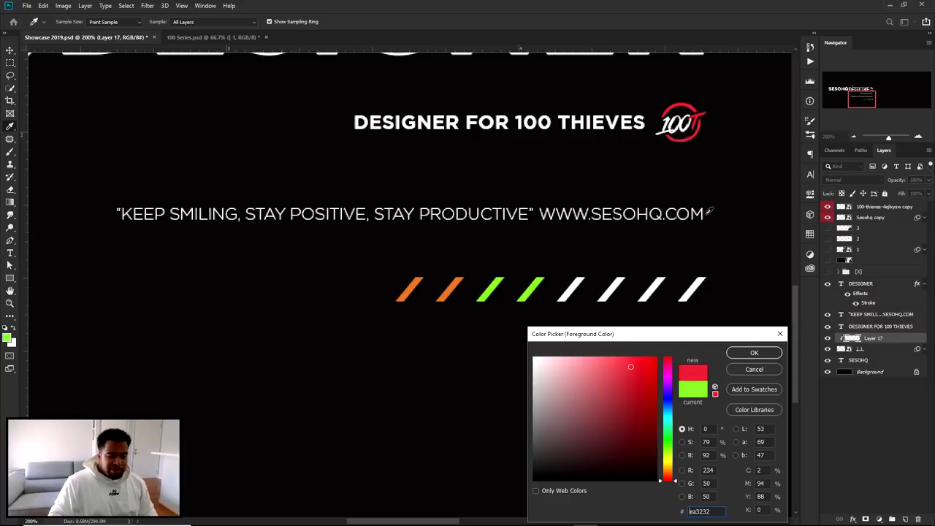
pyautogui.click(749, 351)
pyautogui.press('b')
pyautogui.moveTo(570, 301); pyautogui.dragTo(576, 285)
# Change the foreground colour to cyan and paint the sixth slash with it
pyautogui.click(7, 337)
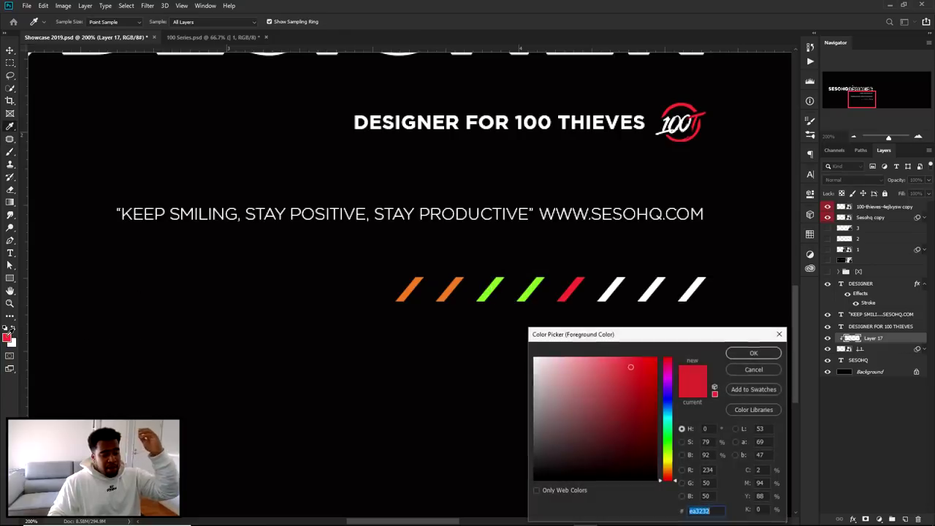
pyautogui.write('3280ea')
pyautogui.click(670, 422)
pyautogui.click(755, 353)
pyautogui.moveTo(620, 278); pyautogui.dragTo(592, 308)
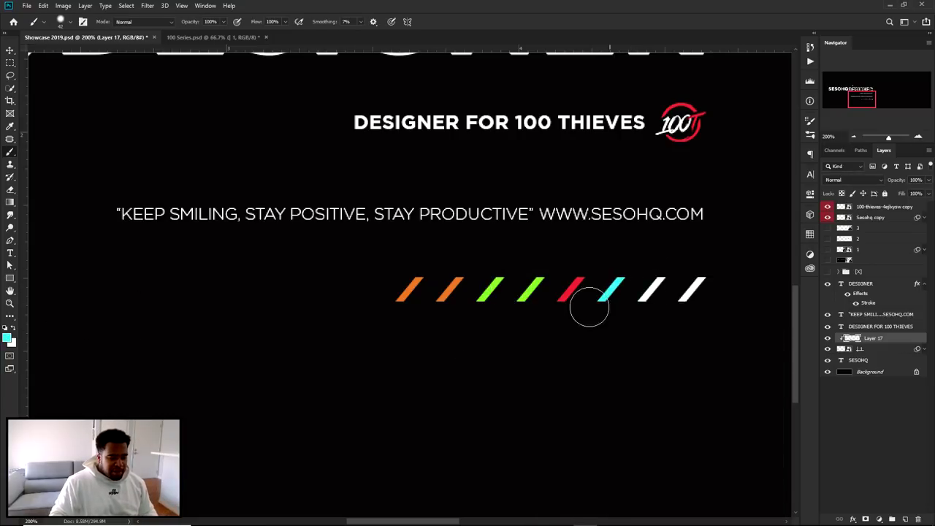
# Change the foreground colour to purple and paint the last two slashes with it
pyautogui.click(8, 337)
pyautogui.moveTo(668, 418); pyautogui.dragTo(667, 393)
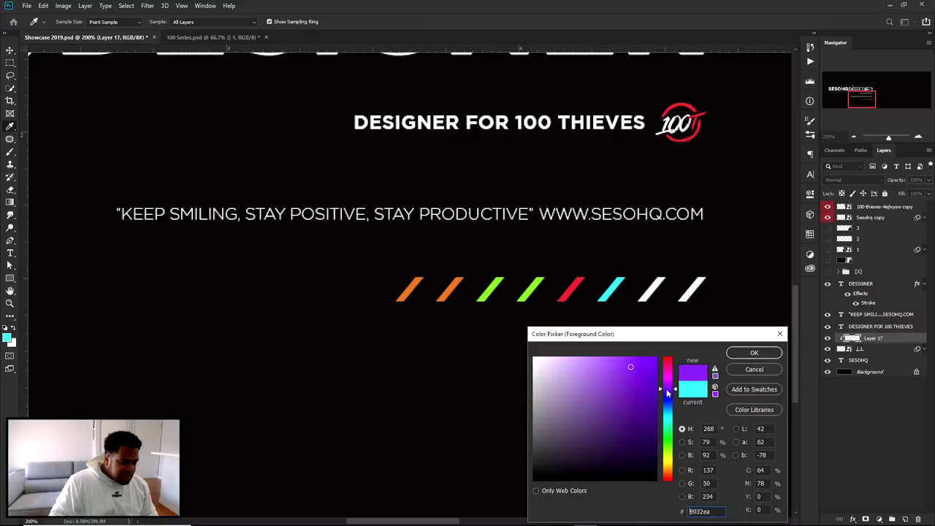
pyautogui.click(755, 352)
pyautogui.moveTo(663, 278); pyautogui.dragTo(641, 300)
pyautogui.moveTo(703, 277); pyautogui.dragTo(681, 300)
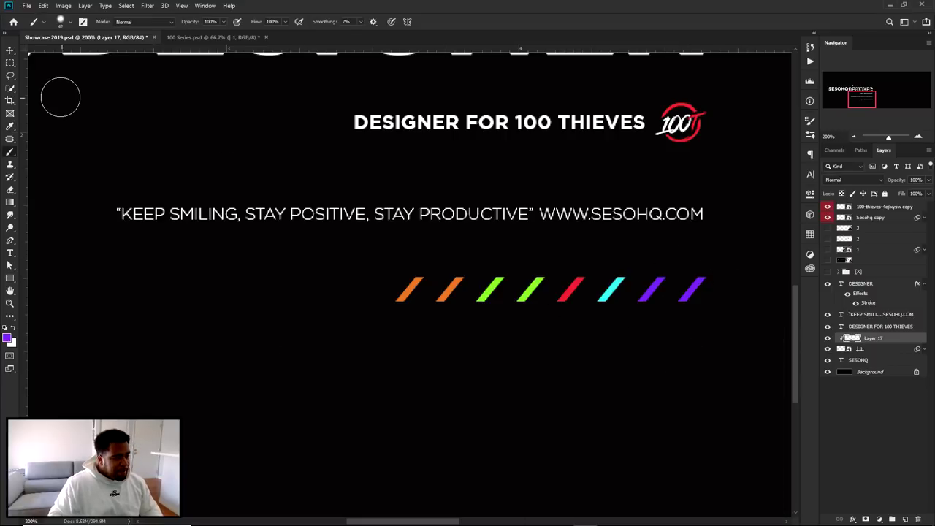
# Select all the text, logos and coloured slashes together and move them slightly up on the canvas
pyautogui.click(10, 50)
pyautogui.hotkey('ctrl', '0')
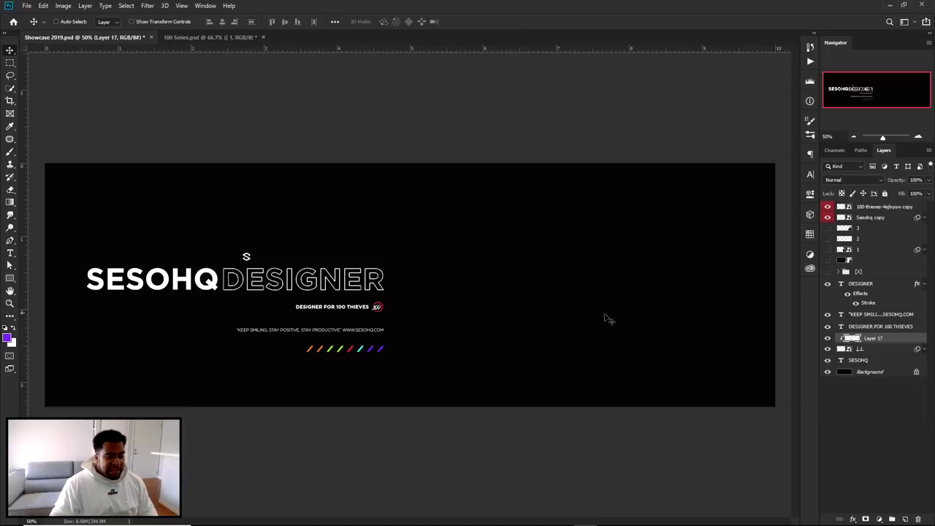
pyautogui.moveTo(70, 221); pyautogui.dragTo(390, 339)
pyautogui.moveTo(346, 305); pyautogui.dragTo(339, 303)
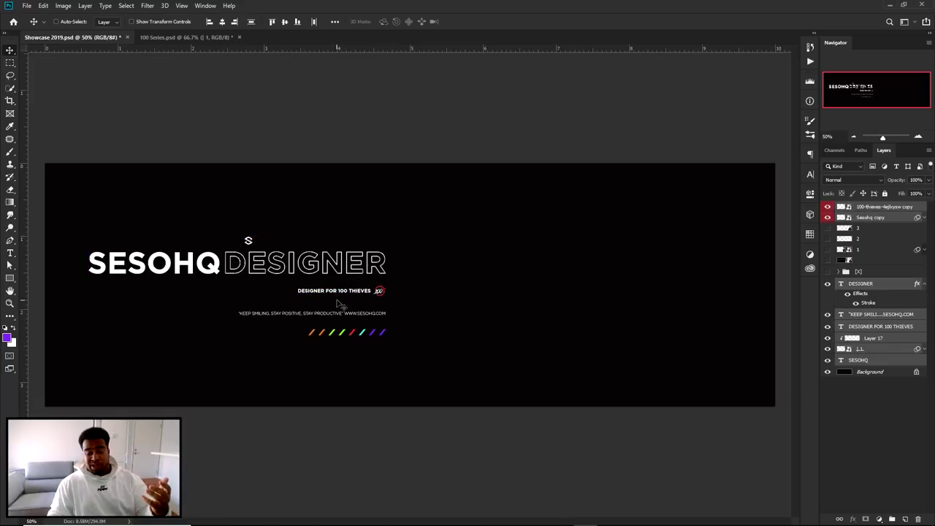
# Move the S logo left and leave a slightly larger gap between it and the title
pyautogui.scroll(2, 233, 244)
pyautogui.moveTo(232, 243); pyautogui.dragTo(210, 236)
pyautogui.scroll(-2, 365, 243)
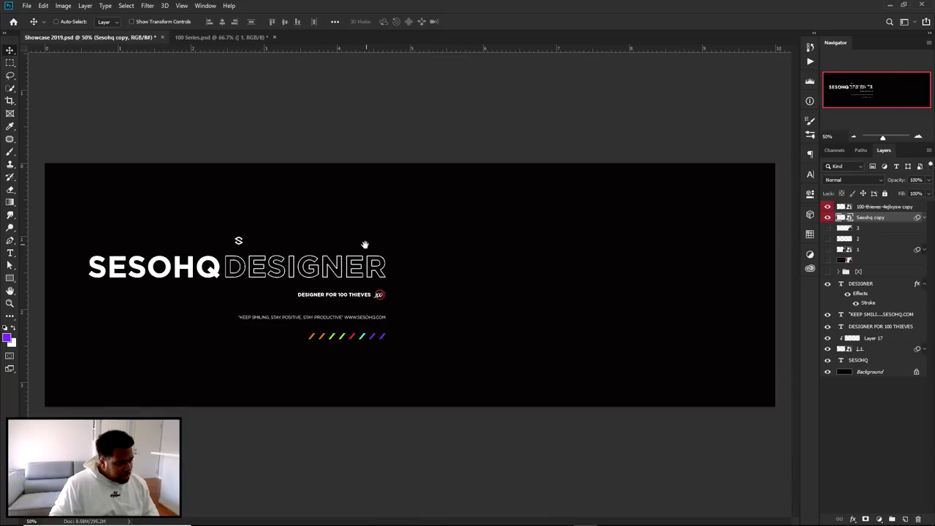
# Nudge the tagline with its 100 Thieves logo up, and raise the quote with the slashes about 0.09 in
pyautogui.moveTo(76, 239); pyautogui.dragTo(460, 365)
pyautogui.scroll(1, 385, 302)
pyautogui.scroll(1, 385, 302)
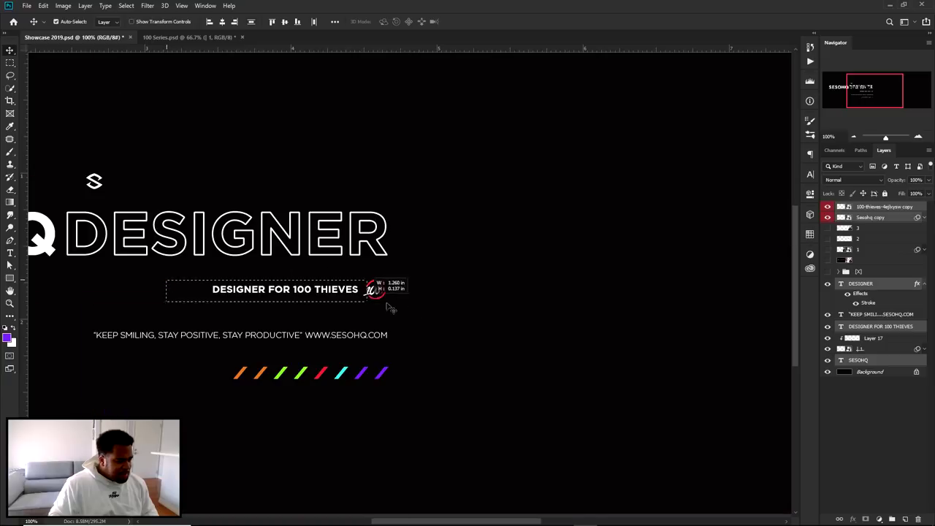
pyautogui.scroll(1, 377, 287)
pyautogui.hscroll(-5, 388, 281)
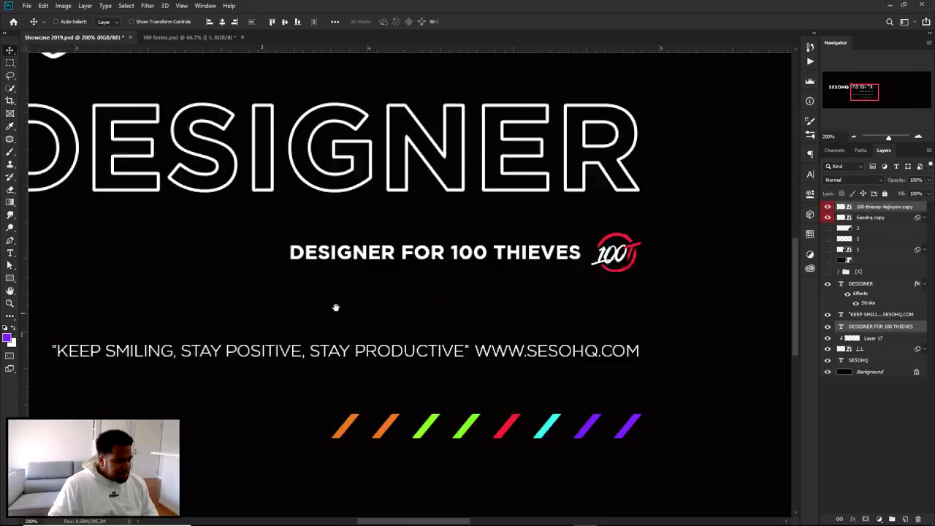
pyautogui.moveTo(48, 325); pyautogui.dragTo(369, 418)
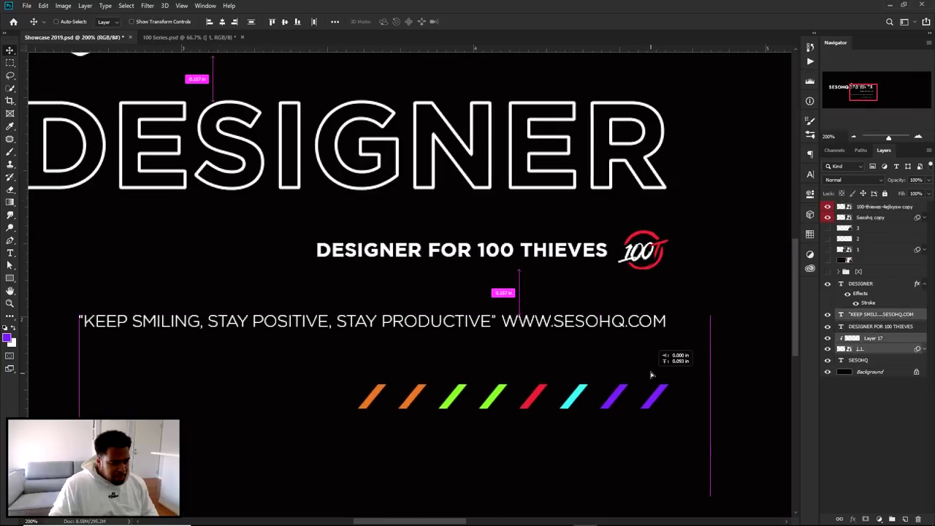
# Select the complete text layout with logos and slashes and move it right and slightly down
pyautogui.scroll(-2, 611, 360)
pyautogui.scroll(-1, 608, 356)
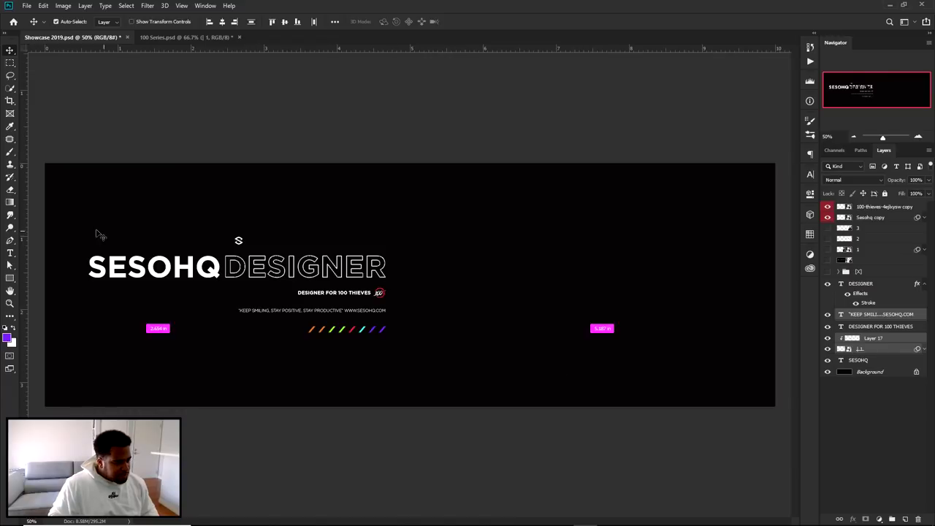
pyautogui.moveTo(80, 201); pyautogui.dragTo(376, 351)
pyautogui.moveTo(325, 292)
pyautogui.mouseDown()
pyautogui.moveTo(334, 310)
pyautogui.moveTo(341, 295)
pyautogui.mouseUp()
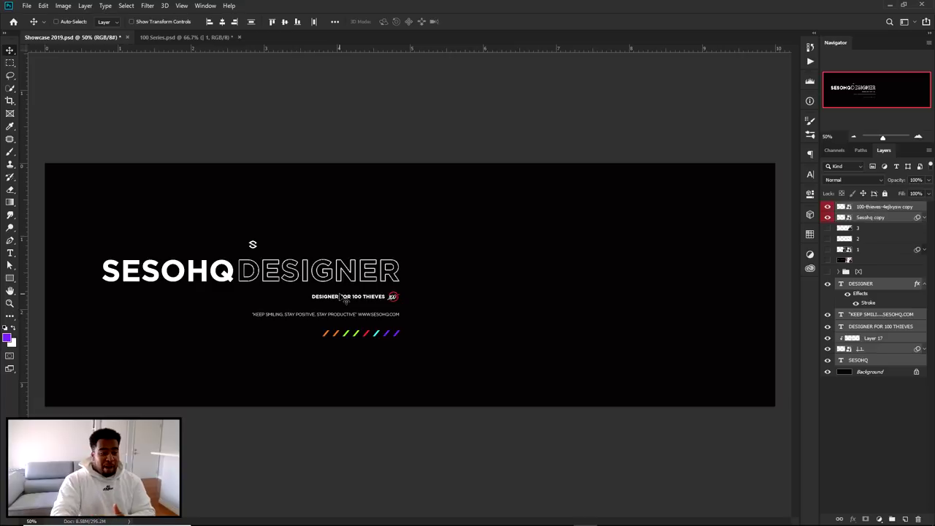
# Draw a rectangle shape about 1410 by 1168 px above layer 3, covering the empty right part of the banner
pyautogui.click(866, 230)
pyautogui.click(10, 278)
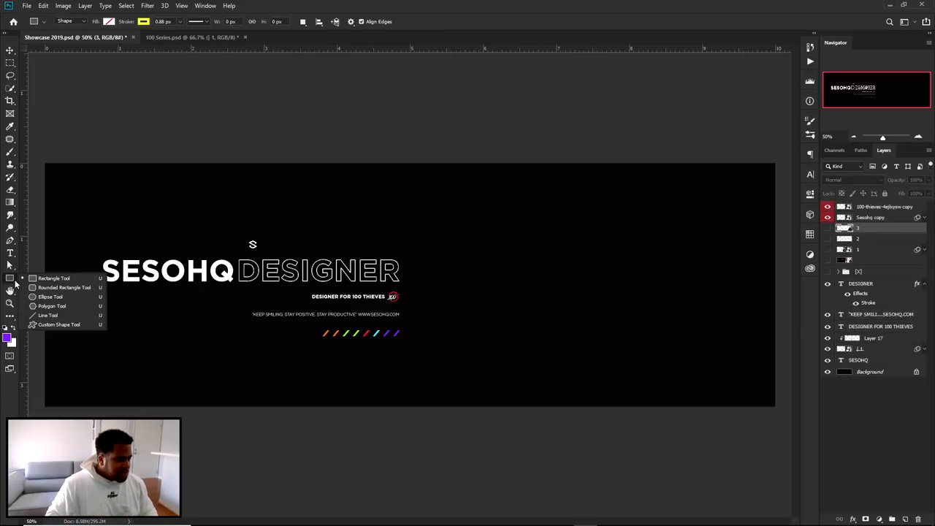
pyautogui.click(51, 280)
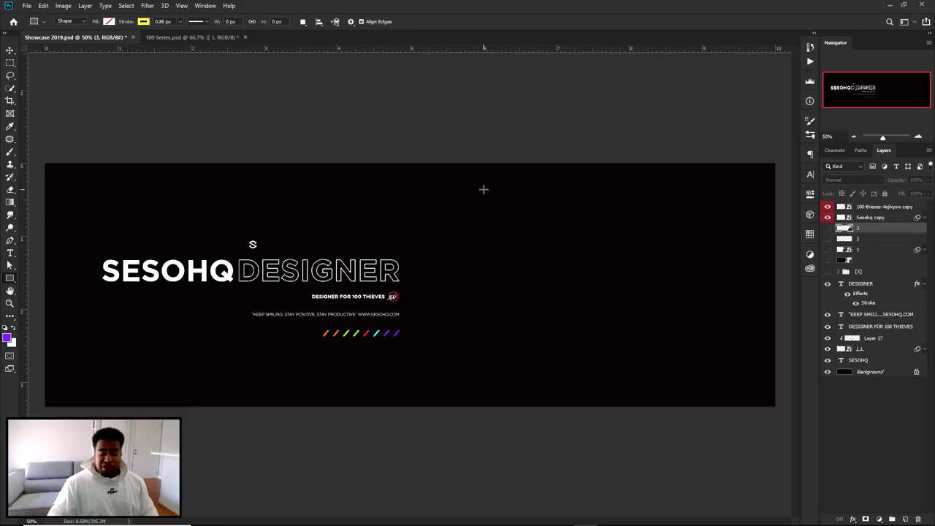
pyautogui.moveTo(446, 140); pyautogui.dragTo(789, 424)
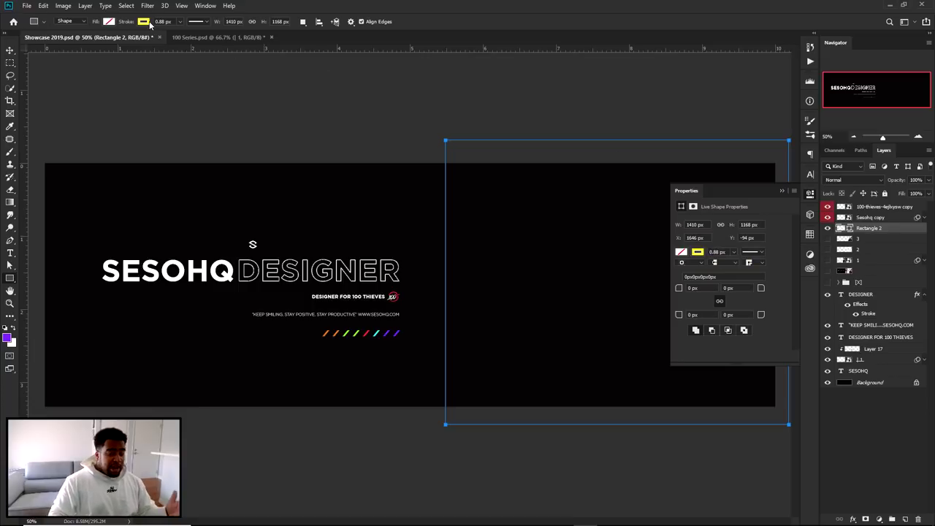
# Remove the rectangle's stroke and fill it with dark gray
pyautogui.click(205, 5)
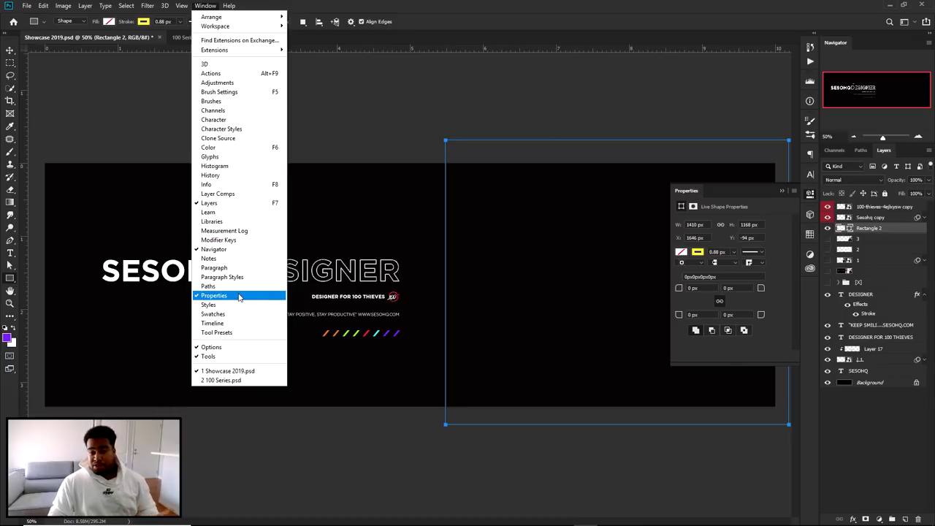
pyautogui.click(699, 254)
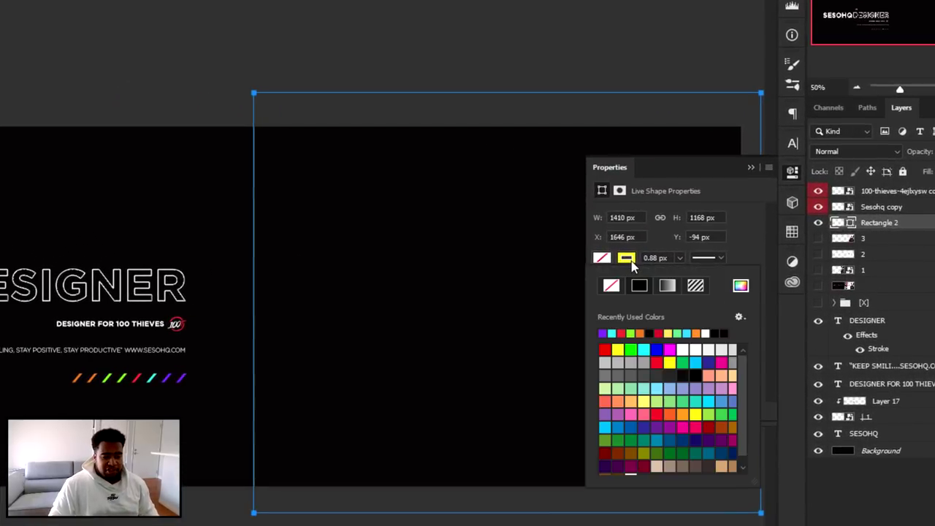
pyautogui.click(610, 288)
pyautogui.click(600, 258)
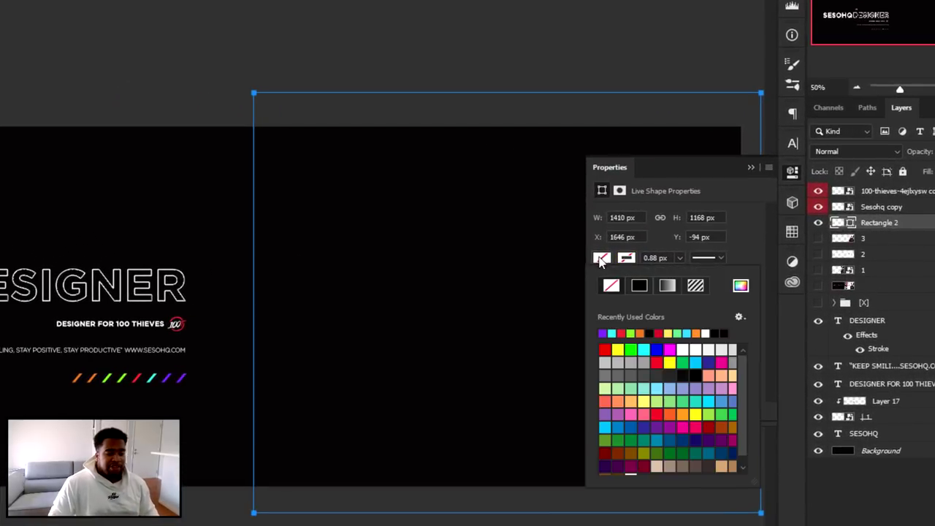
pyautogui.click(645, 373)
pyautogui.press('Return')
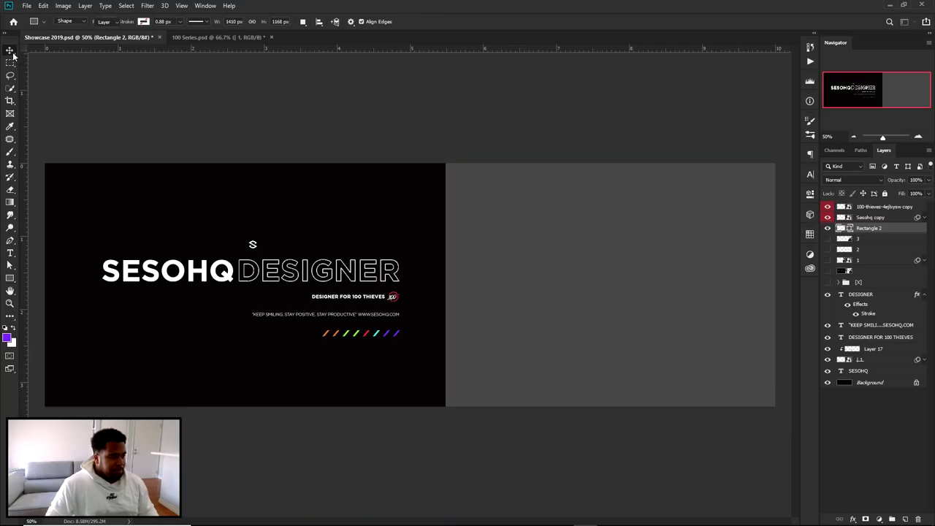
# Show the 100 Thieves players artwork on layer 1, shift it left and stack its layer directly above the rectangle
pyautogui.click(11, 51)
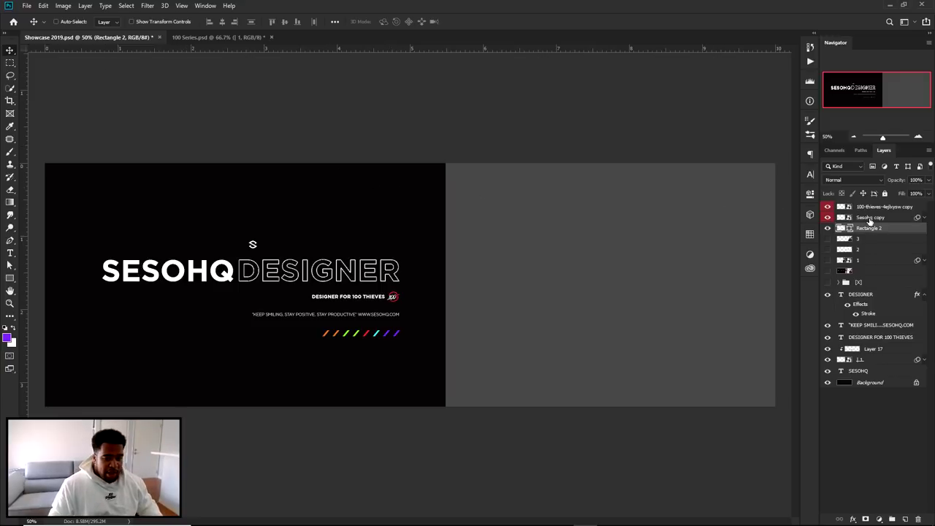
pyautogui.click(828, 260)
pyautogui.click(869, 262)
pyautogui.moveTo(710, 248); pyautogui.dragTo(341, 241)
pyautogui.moveTo(866, 260); pyautogui.dragTo(868, 231)
# Clip the players artwork to the rectangle and move it right so it fills the shape
pyautogui.rightClick(869, 232)
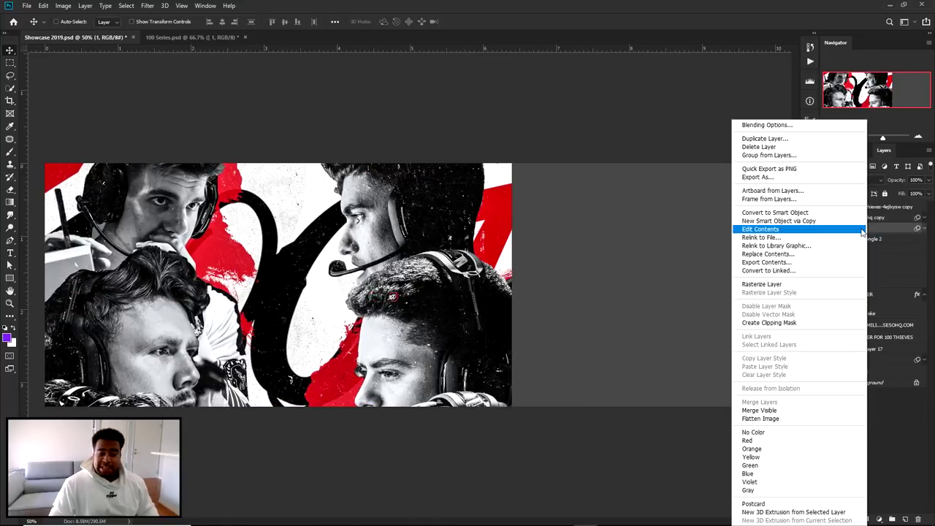
pyautogui.click(752, 323)
pyautogui.moveTo(289, 295); pyautogui.dragTo(612, 297)
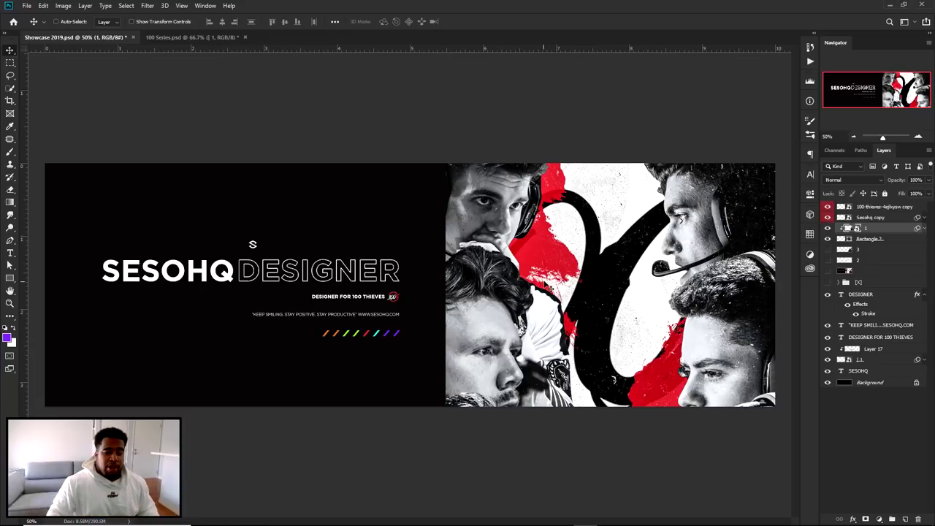
pyautogui.click(877, 240)
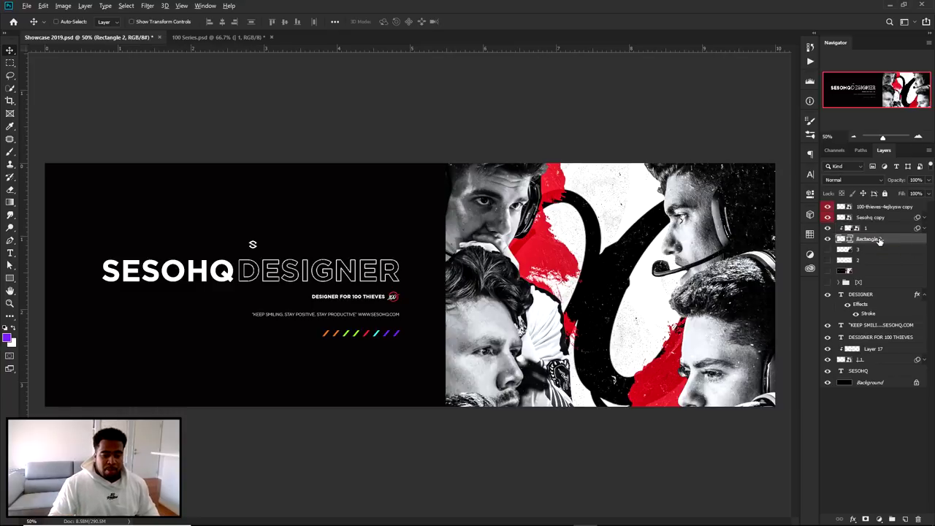
pyautogui.hotkey('ctrl', 'j')
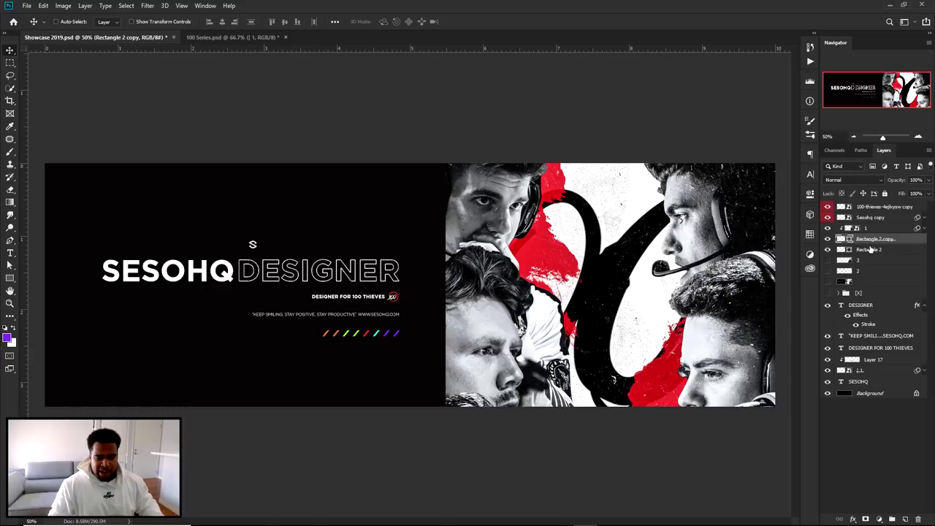
pyautogui.click(869, 250)
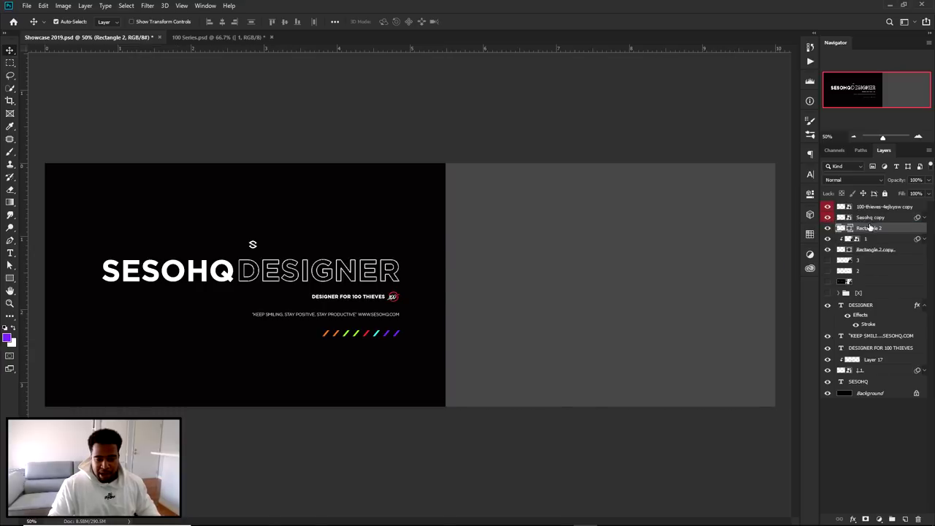
pyautogui.hotkey('ctrl', 'z')
# Duplicate the rectangle above the clipped layer 1 artwork and shift the copy right so a strip of the artwork shows
pyautogui.click(872, 242)
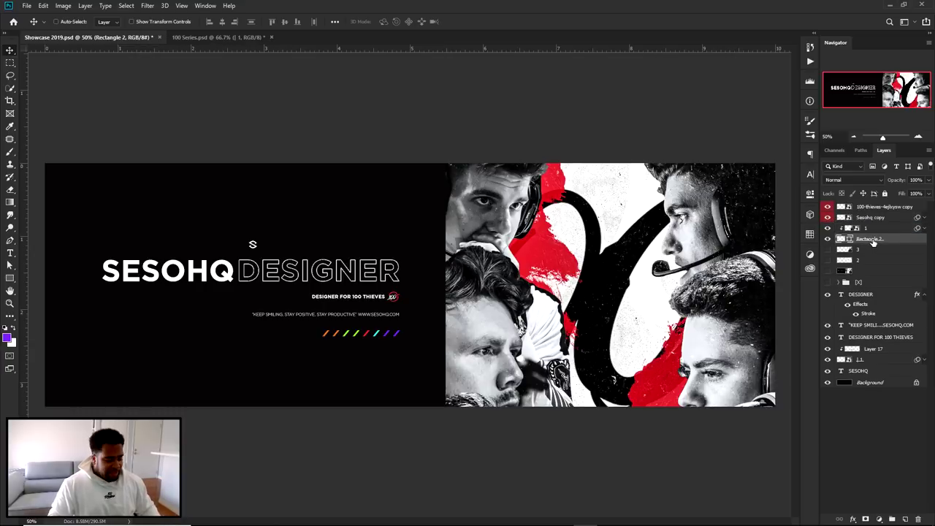
pyautogui.moveTo(883, 239); pyautogui.dragTo(866, 227)
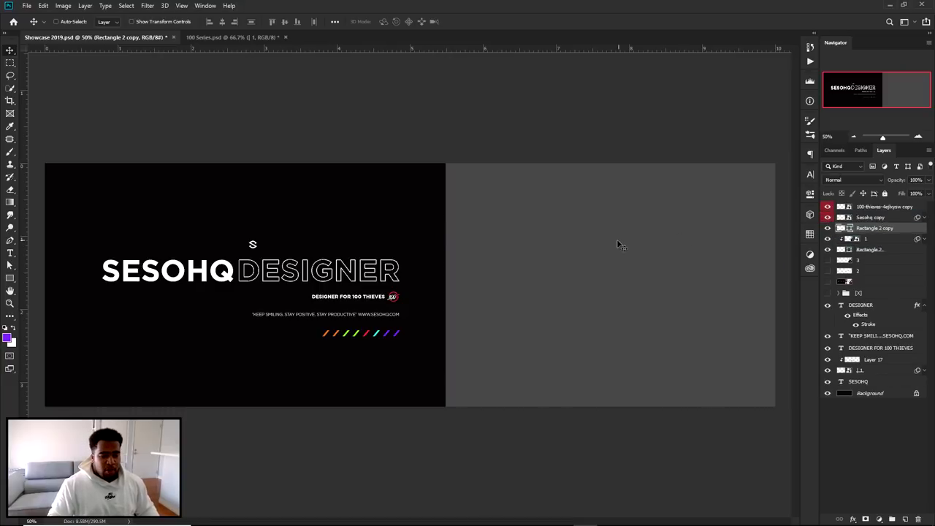
pyautogui.moveTo(470, 255); pyautogui.dragTo(564, 258)
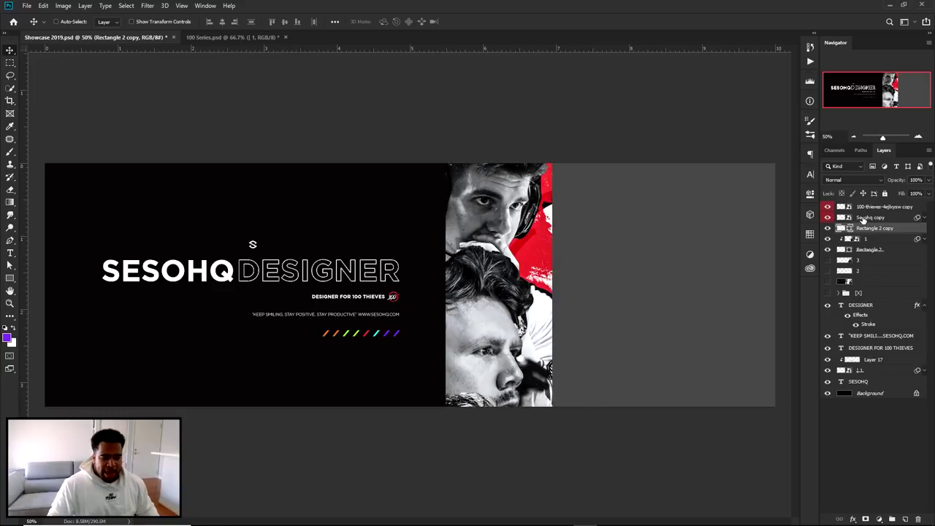
# Stack layer 2, the One Hundred Thieves poster, above the rectangle copy, clip it to that shape and shift it slightly right
pyautogui.moveTo(869, 274); pyautogui.dragTo(874, 231)
pyautogui.rightClick(874, 231)
pyautogui.click(789, 303)
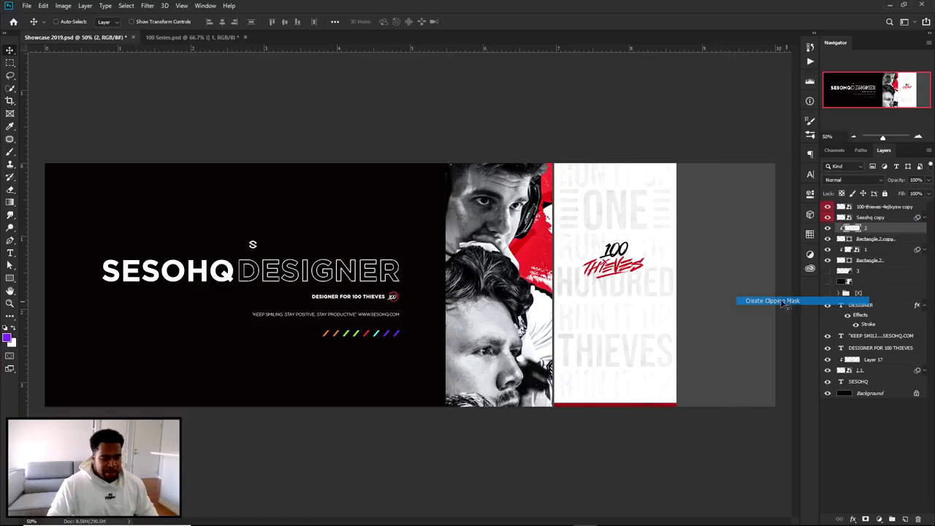
pyautogui.moveTo(614, 271)
pyautogui.mouseDown()
pyautogui.moveTo(605, 272)
pyautogui.moveTo(626, 270)
pyautogui.mouseUp()
# Duplicate the rectangle again above layer 2, stack the layer 3 players artwork above it and clip it to the new shape
pyautogui.scroll(1, 608, 272)
pyautogui.keyDown('alt'); pyautogui.moveTo(879, 260); pyautogui.dragTo(863, 226); pyautogui.keyUp('alt')
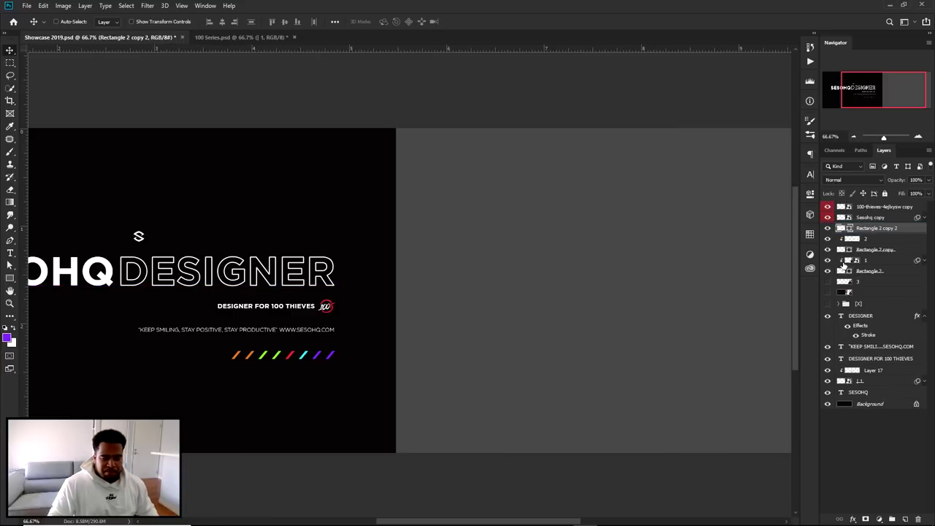
pyautogui.moveTo(868, 283); pyautogui.dragTo(866, 227)
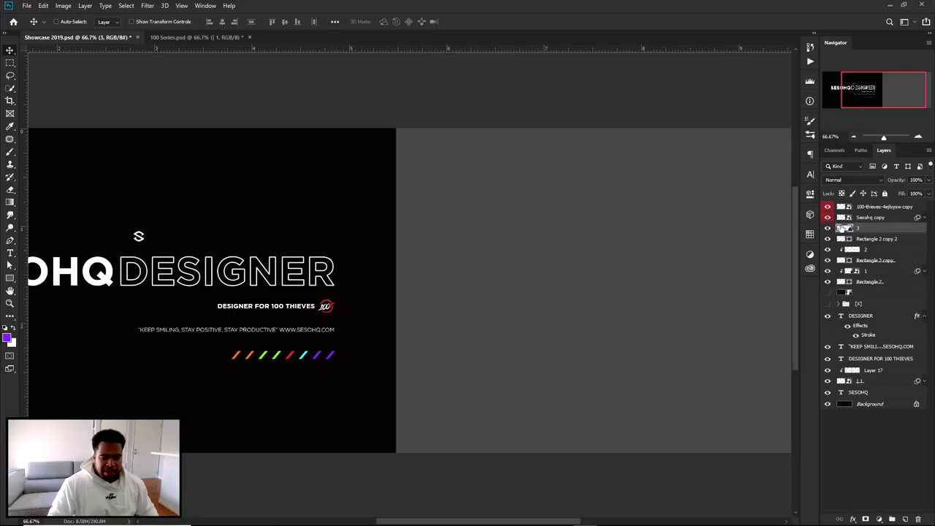
pyautogui.rightClick(870, 232)
pyautogui.click(773, 300)
pyautogui.moveTo(684, 298)
pyautogui.mouseDown()
pyautogui.moveTo(641, 298)
pyautogui.moveTo(669, 300)
pyautogui.mouseUp()
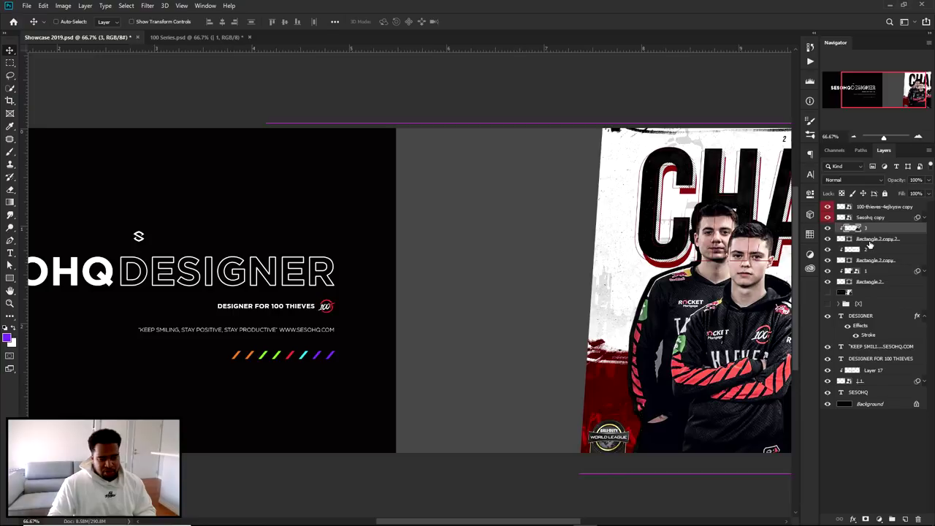
# Move the third rectangle right to form a strip at the banner's right end, and adjust the placement of its players artwork
pyautogui.click(869, 241)
pyautogui.hotkey('ctrl', '-')
pyautogui.hotkey('ctrl', '-')
pyautogui.moveTo(506, 298); pyautogui.dragTo(643, 299)
pyautogui.hotkey('ctrl', '+')
pyautogui.moveTo(692, 303); pyautogui.dragTo(713, 304)
pyautogui.moveTo(614, 289); pyautogui.dragTo(659, 265)
pyautogui.keyDown('ctrl'); pyautogui.click(511, 261); pyautogui.keyUp('ctrl')
pyautogui.moveTo(511, 261); pyautogui.dragTo(526, 262)
pyautogui.hotkey('ctrl', 'z')
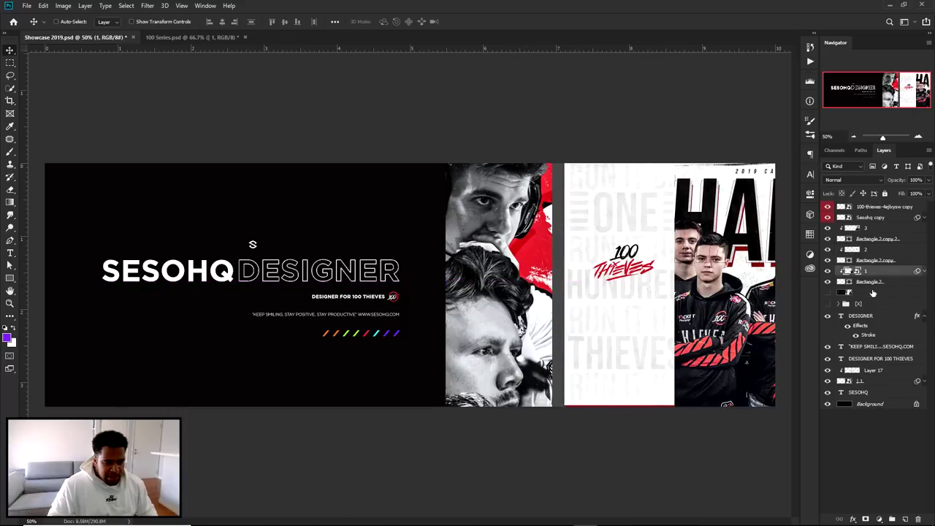
# Shift the first rectangle left and close the gap between its artwork and the poster in the middle strip
pyautogui.click(869, 284)
pyautogui.moveTo(589, 270)
pyautogui.mouseDown()
pyautogui.moveTo(597, 270)
pyautogui.moveTo(574, 274)
pyautogui.moveTo(613, 269)
pyautogui.moveTo(594, 277)
pyautogui.mouseUp()
pyautogui.keyDown('ctrl'); pyautogui.click(558, 271); pyautogui.keyUp('ctrl')
pyautogui.keyDown('ctrl'); pyautogui.click(598, 275); pyautogui.keyUp('ctrl')
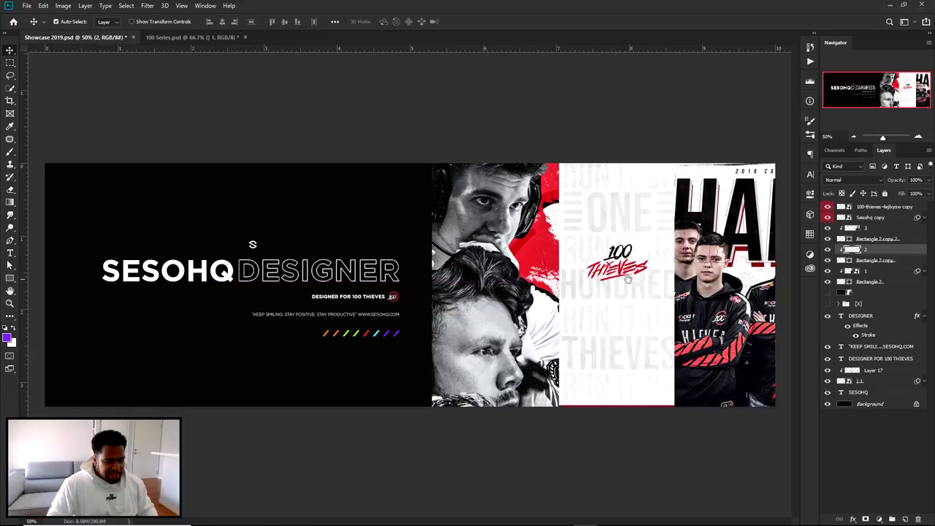
# Nudge the layer 3 players artwork slightly right inside the third strip
pyautogui.scroll(1, 630, 278)
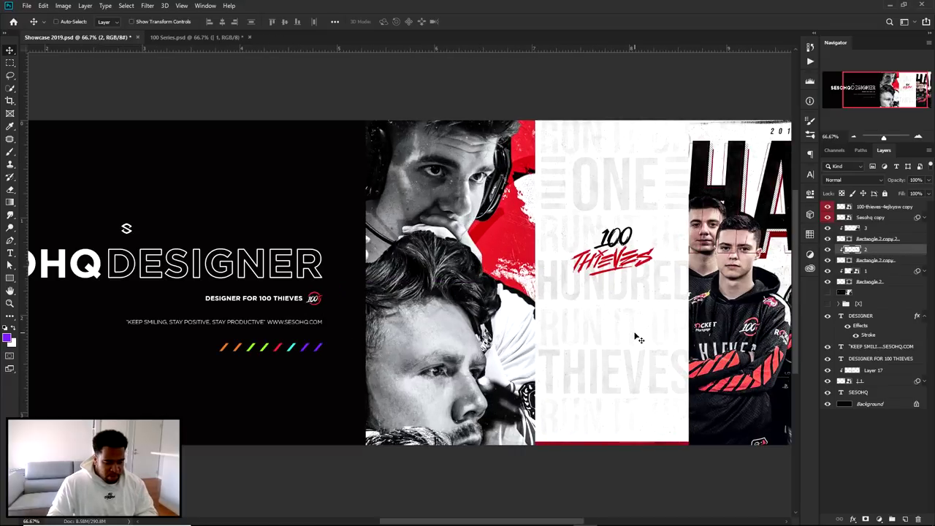
pyautogui.scroll(-1, 641, 314)
pyautogui.keyDown('ctrl'); pyautogui.click(724, 291); pyautogui.keyUp('ctrl')
pyautogui.moveTo(724, 290); pyautogui.dragTo(722, 284)
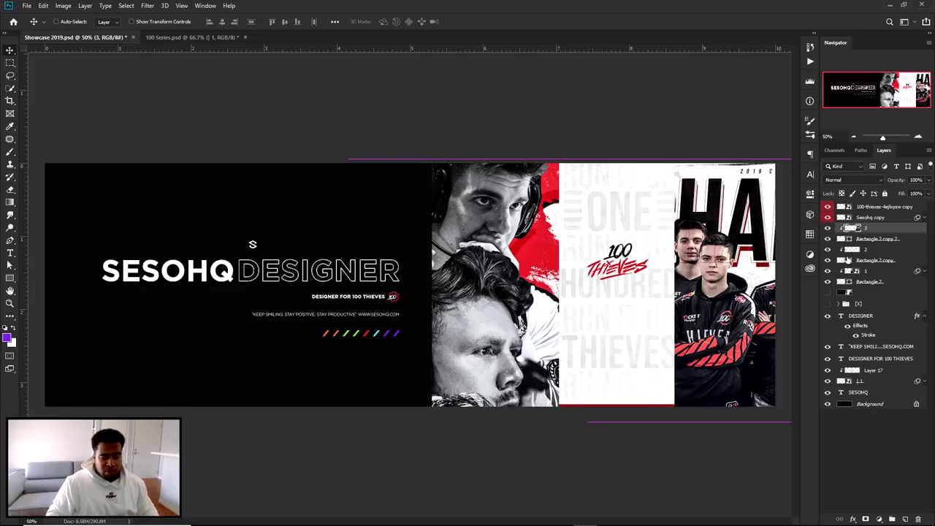
# Try a row of narrowed rectangle copies spaced evenly across the black part of the banner
pyautogui.click(871, 281)
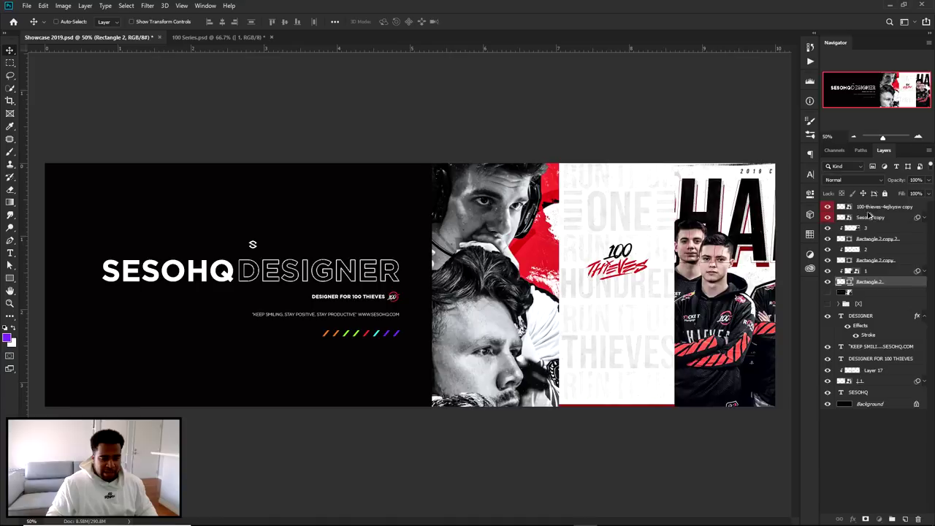
pyautogui.moveTo(869, 215); pyautogui.dragTo(869, 213)
pyautogui.moveTo(603, 265); pyautogui.dragTo(300, 266)
pyautogui.hotkey('ctrl', 't')
pyautogui.moveTo(473, 283); pyautogui.dragTo(208, 282)
pyautogui.press('Return')
pyautogui.moveTo(154, 259); pyautogui.dragTo(344, 258)
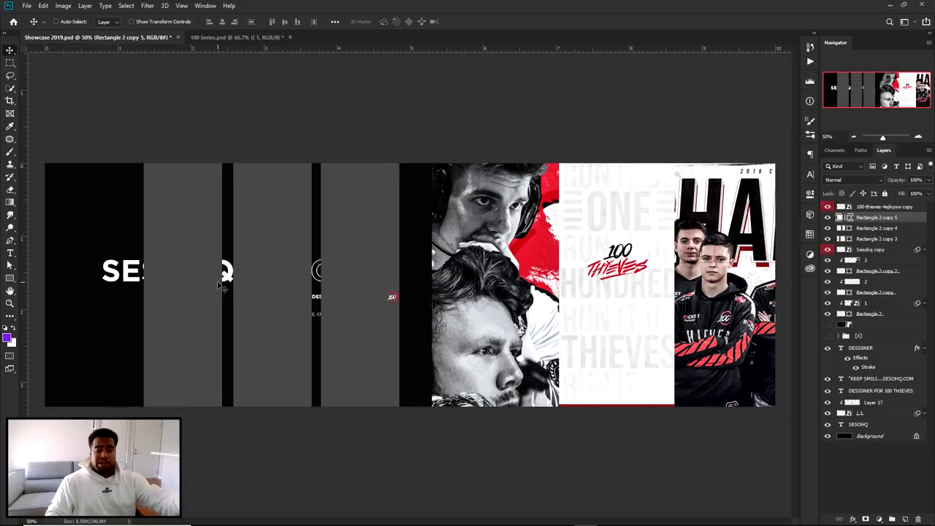
# Undo the narrow rectangle copies and delete the remaining duplicate from the layer stack
pyautogui.hotkey('ctrl', 'z')
pyautogui.hotkey('ctrl', 'z')
pyautogui.hotkey('ctrl', 'z')
pyautogui.hotkey('ctrl', 'z')
pyautogui.hotkey('ctrl', 'z')
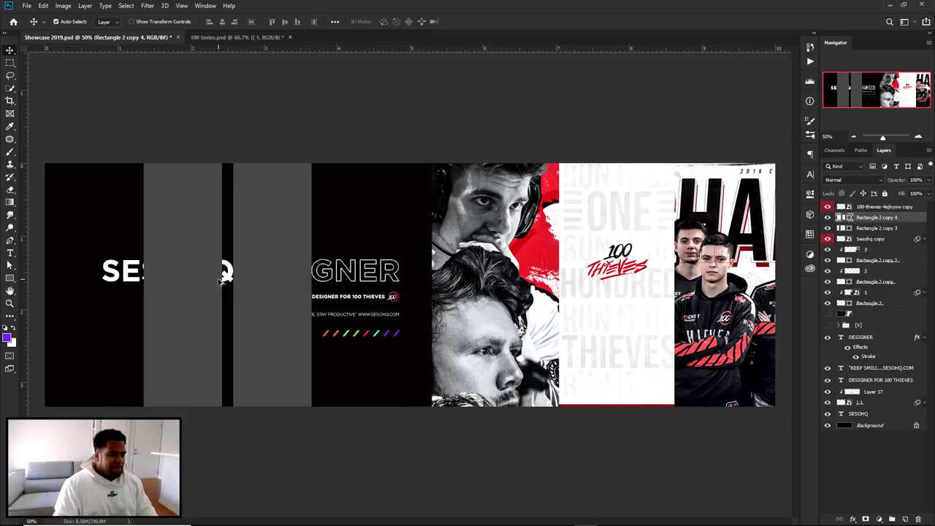
pyautogui.hotkey('ctrl', 'z')
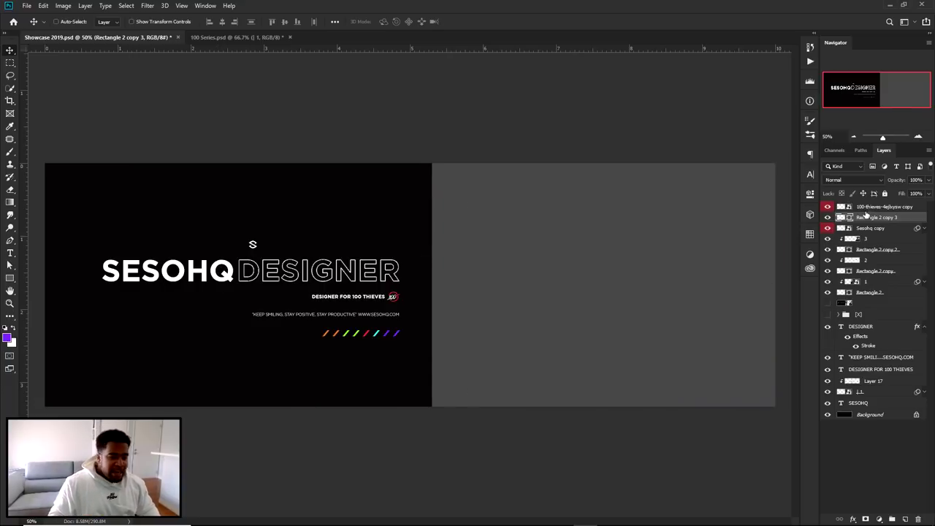
pyautogui.click(827, 218)
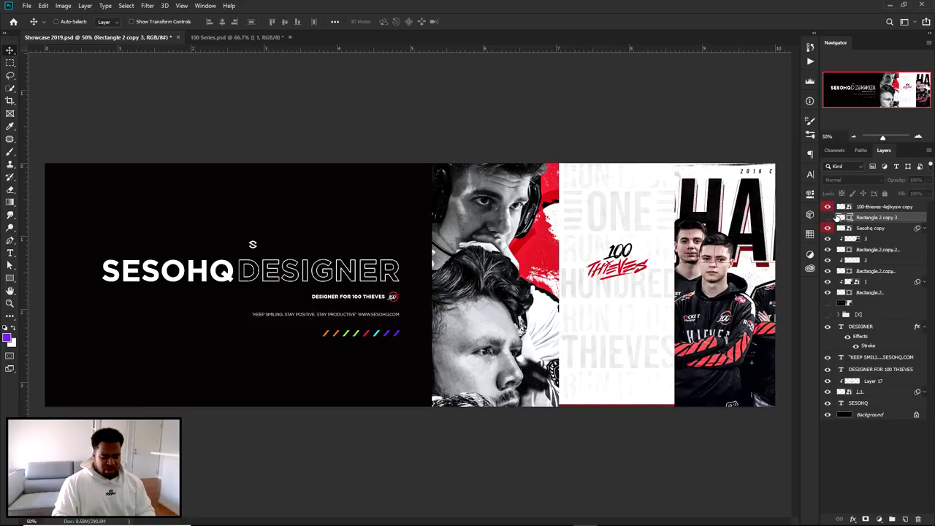
pyautogui.press('Delete')
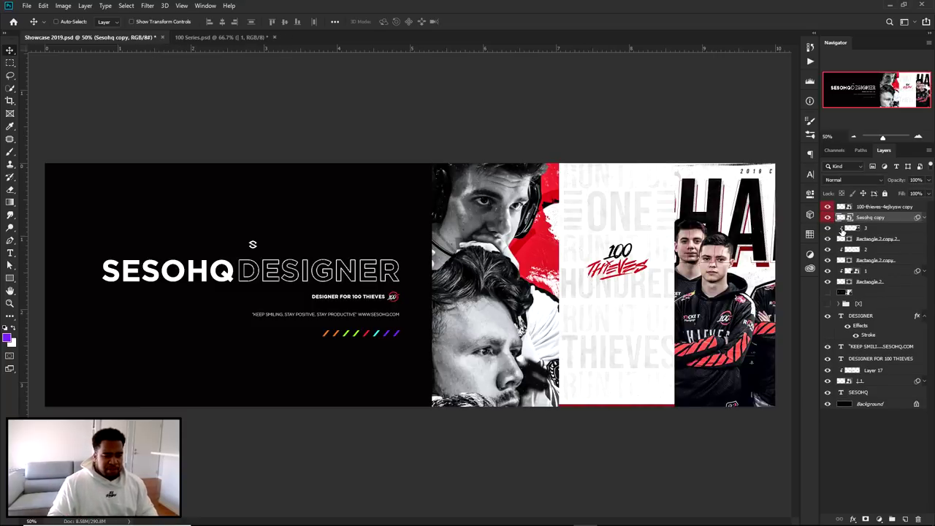
# Move both logo layers above the DESIGNER text layer, group them with all text and accent layers, and name the group Typography
pyautogui.keyDown('shift'); pyautogui.click(866, 210); pyautogui.keyUp('shift')
pyautogui.moveTo(872, 219); pyautogui.dragTo(868, 313)
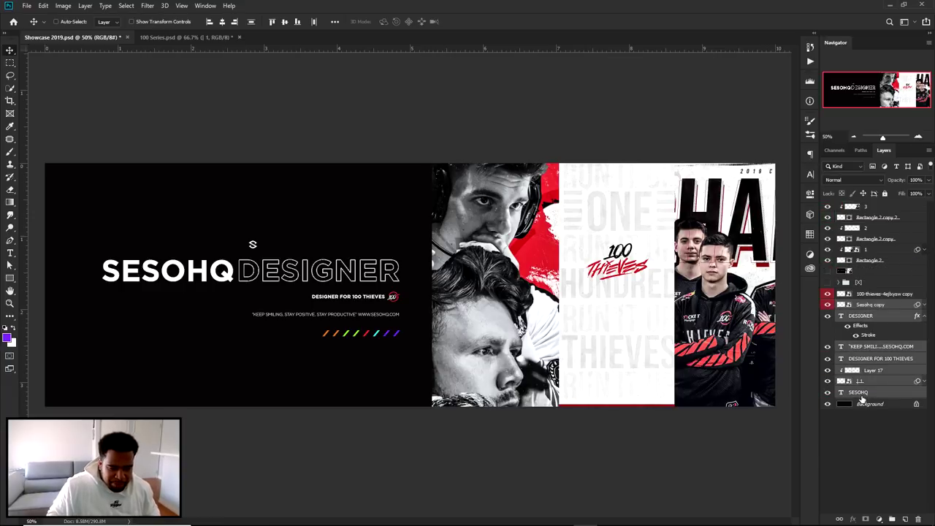
pyautogui.hotkey('ctrl', 'g')
pyautogui.doubleClick(865, 294)
pyautogui.write('Typography')
pyautogui.press('Return')
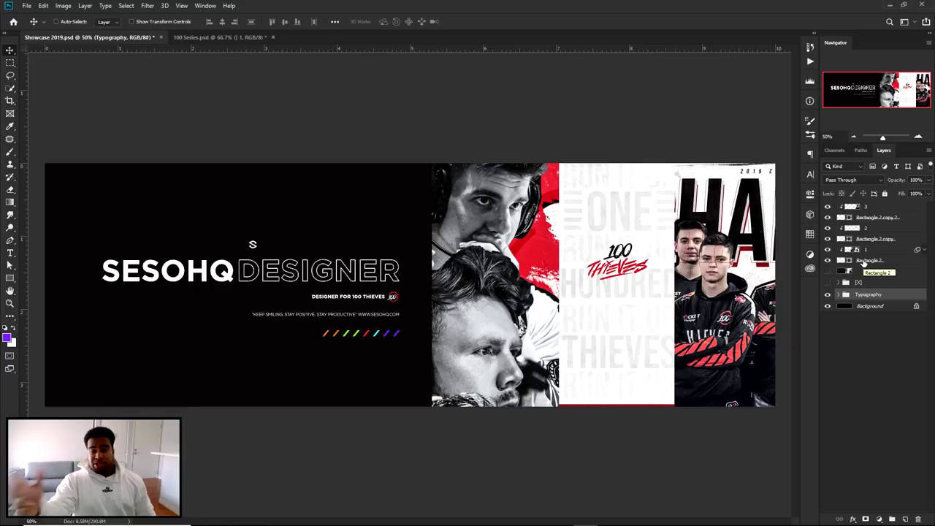
# Group the three rectangles together with their clipped artwork layers
pyautogui.click(866, 262)
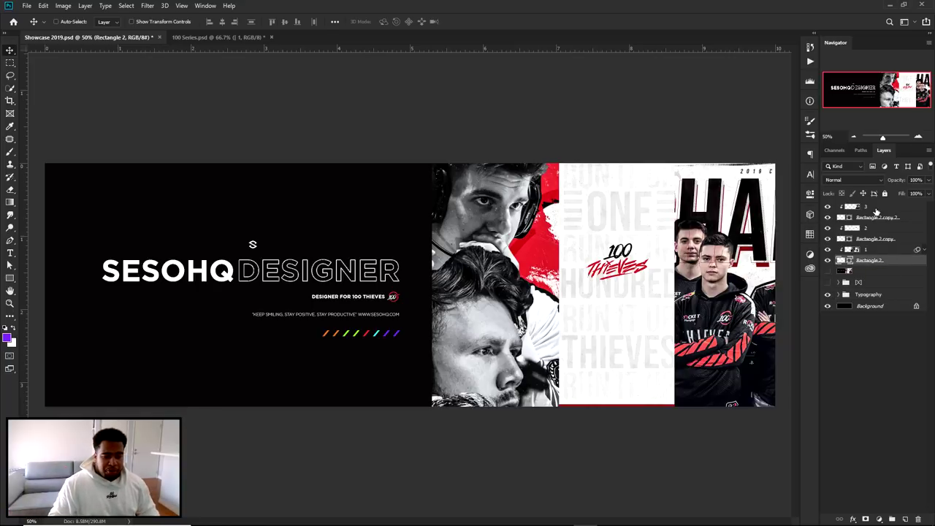
pyautogui.keyDown('shift'); pyautogui.click(877, 209); pyautogui.keyUp('shift')
pyautogui.hotkey('ctrl', 'g')
pyautogui.moveTo(606, 247)
pyautogui.mouseDown()
pyautogui.moveTo(576, 223)
pyautogui.moveTo(606, 248)
pyautogui.mouseUp()
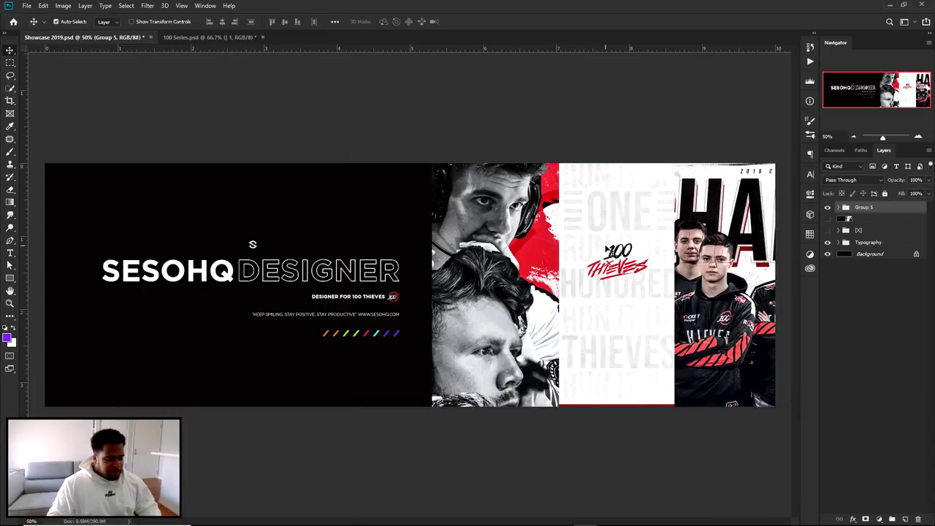
# Skew the artwork strips group horizontally by -2.20° so the strip edges slant
pyautogui.hotkey('ctrl', 't')
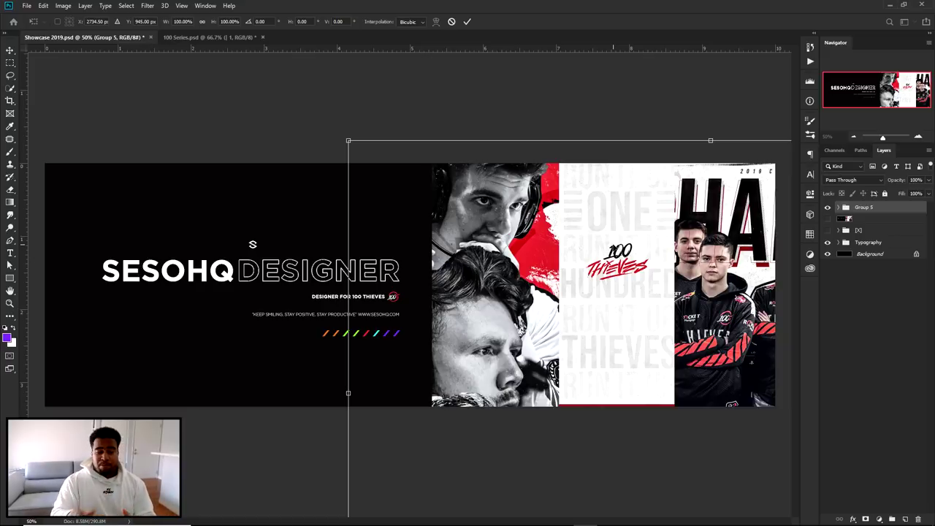
pyautogui.rightClick(605, 167)
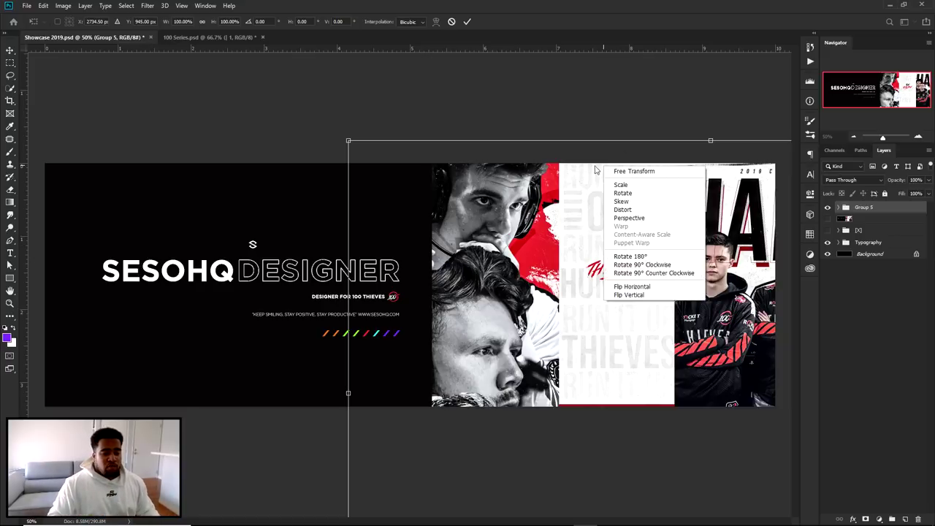
pyautogui.click(649, 204)
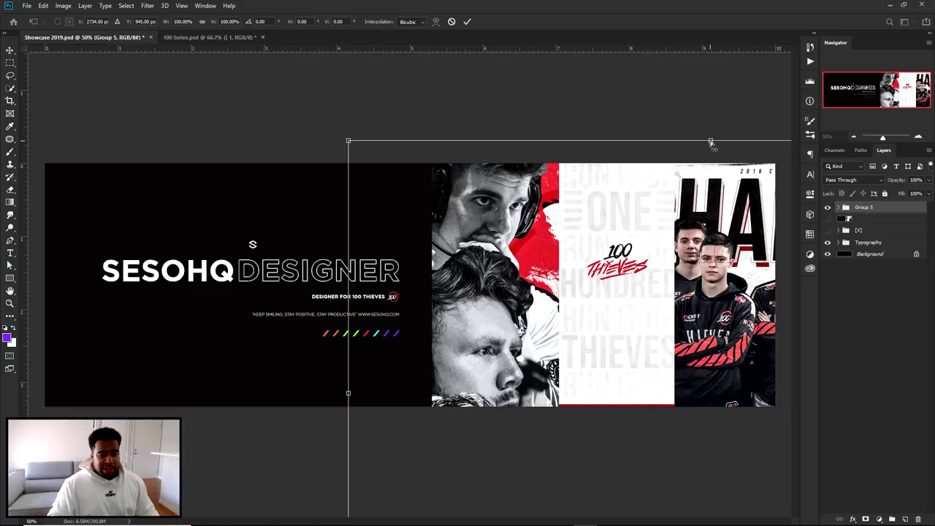
pyautogui.moveTo(713, 144); pyautogui.dragTo(731, 146)
pyautogui.press('Return')
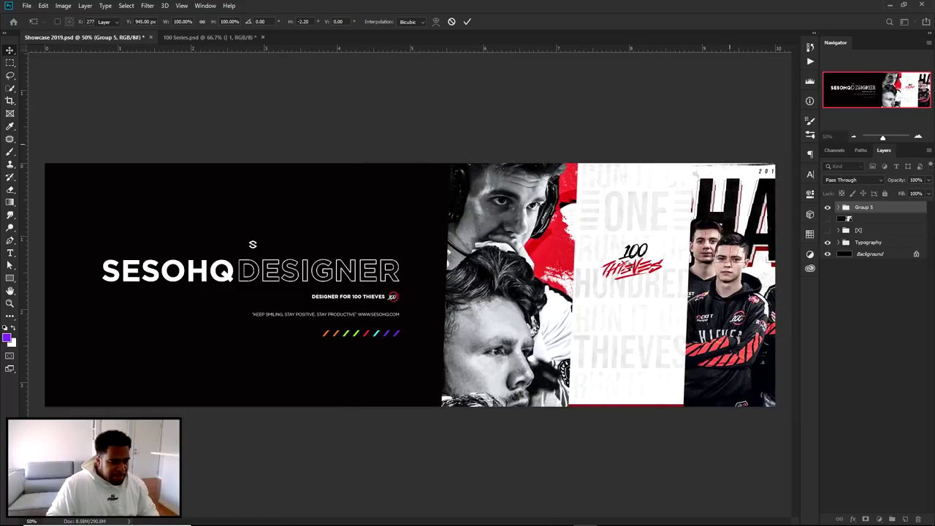
# Shift the players artwork in the third strip right and move the whole set of slanted strips slightly left
pyautogui.moveTo(611, 290)
pyautogui.mouseDown()
pyautogui.moveTo(598, 290)
pyautogui.moveTo(611, 291)
pyautogui.mouseUp()
pyautogui.moveTo(723, 293); pyautogui.dragTo(738, 291)
pyautogui.moveTo(645, 262); pyautogui.dragTo(639, 263)
pyautogui.hotkey('ctrl', '-')
pyautogui.hotkey('ctrl', '+')
# Scale the Typography group down slightly and reposition it within the black area beside the strips
pyautogui.moveTo(386, 300)
pyautogui.mouseDown()
pyautogui.moveTo(394, 304)
pyautogui.moveTo(373, 298)
pyautogui.mouseUp()
pyautogui.click(855, 307)
pyautogui.hotkey('ctrl', 't')
pyautogui.moveTo(394, 241); pyautogui.dragTo(380, 245)
pyautogui.press('Return')
pyautogui.moveTo(285, 295); pyautogui.dragTo(292, 297)
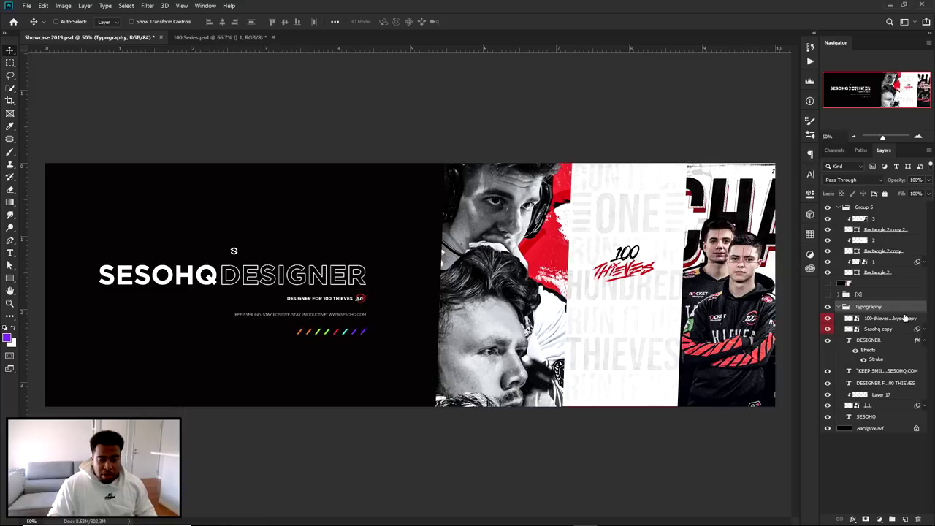
# Duplicate the first strip's rectangle beneath it and shift the copy left so a thin slanted edge shows
pyautogui.click(868, 273)
pyautogui.moveTo(899, 274); pyautogui.dragTo(892, 280)
pyautogui.moveTo(520, 295)
pyautogui.mouseDown()
pyautogui.moveTo(494, 295)
pyautogui.moveTo(513, 295)
pyautogui.mouseUp()
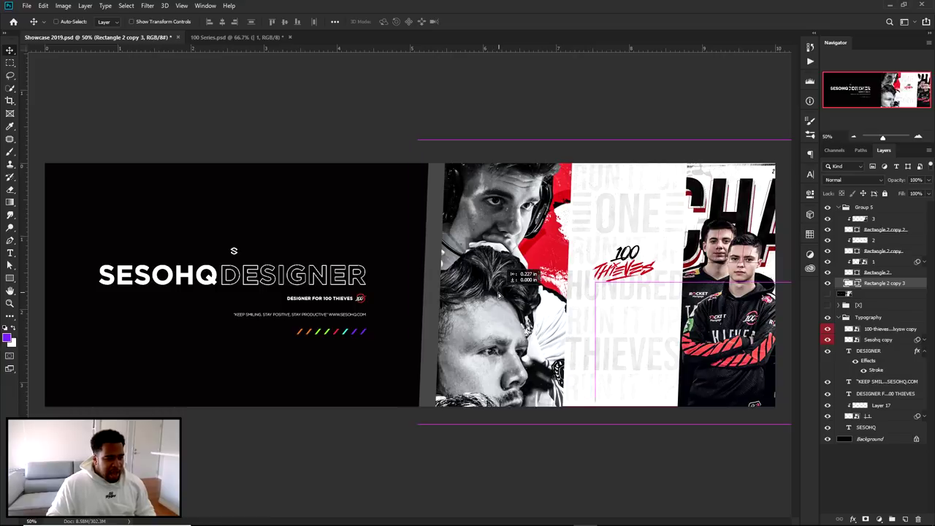
# Duplicate the layer 1 artwork directly above the new rectangle and clip the copy to it
pyautogui.click(888, 264)
pyautogui.moveTo(890, 264); pyautogui.dragTo(879, 283)
pyautogui.rightClick(879, 284)
pyautogui.click(775, 322)
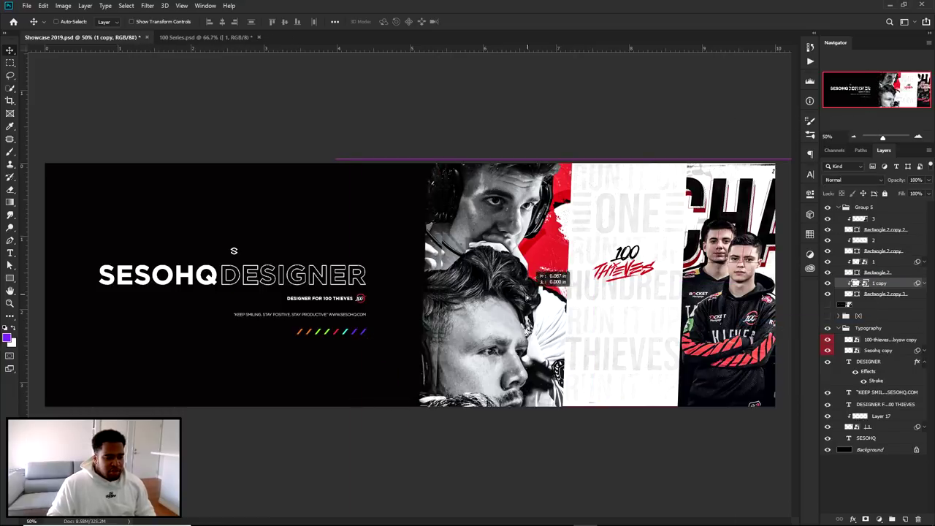
# Apply a Gaussian Blur with a 47.0 pixel radius to the clipped copy of the players artwork
pyautogui.click(147, 5)
pyautogui.moveTo(220, 116)
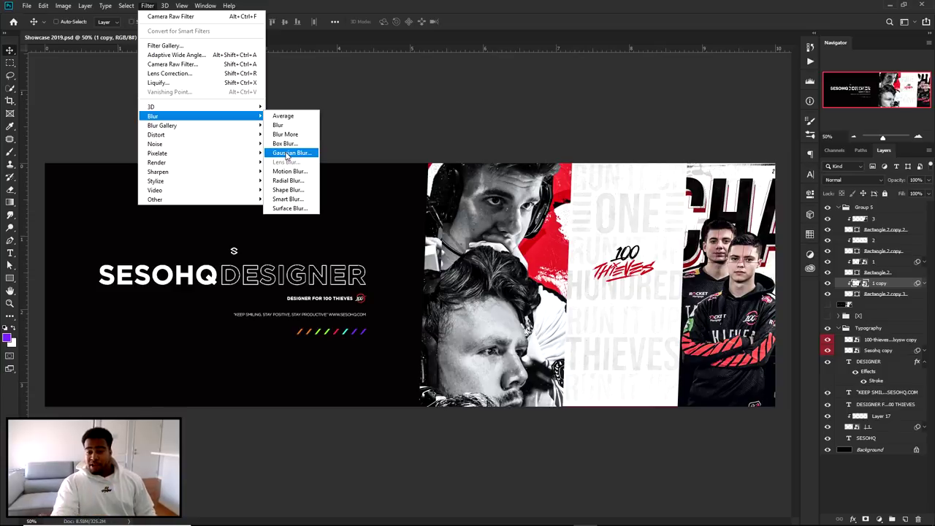
pyautogui.click(286, 152)
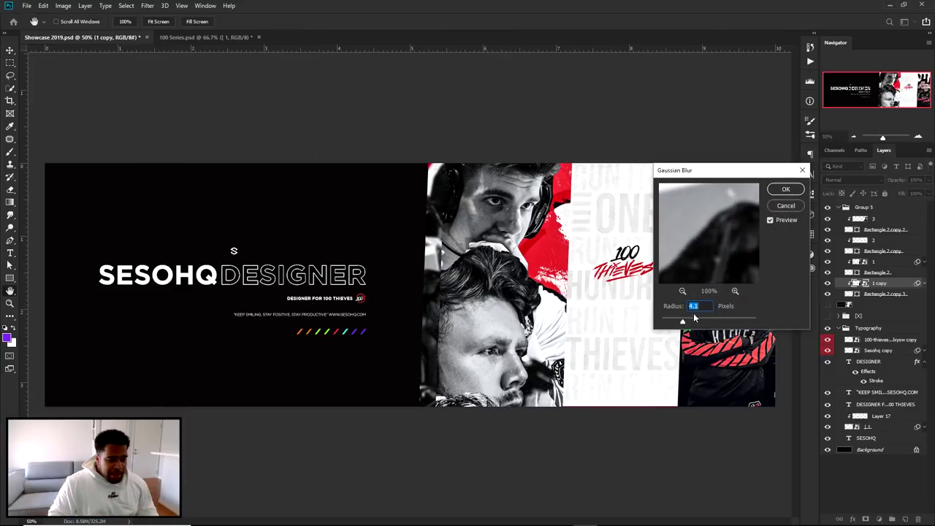
pyautogui.moveTo(705, 318); pyautogui.dragTo(712, 318)
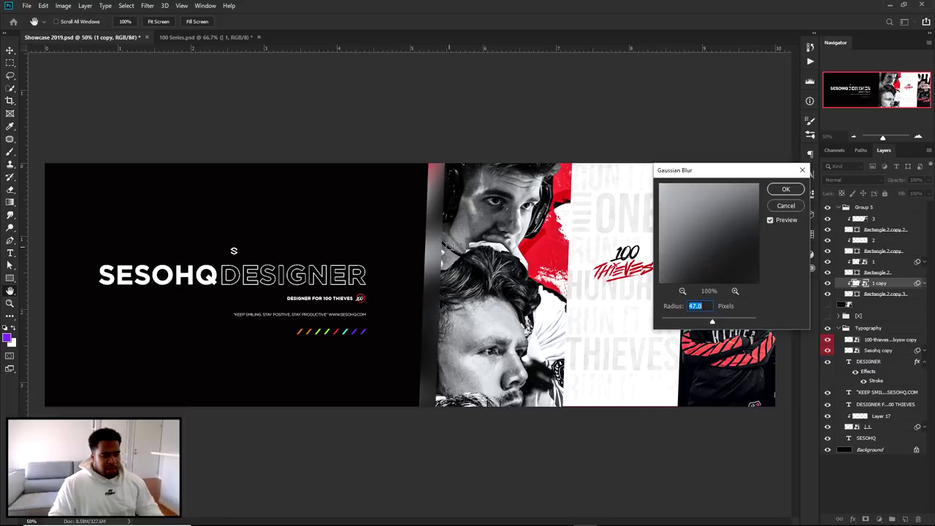
pyautogui.click(785, 189)
# Desaturate the blurred artwork copy on the slanted edge with Hue/Saturation, using Saturation -100 and Lightness -16
pyautogui.moveTo(454, 233); pyautogui.dragTo(460, 252)
pyautogui.hotkey('ctrl', 'u')
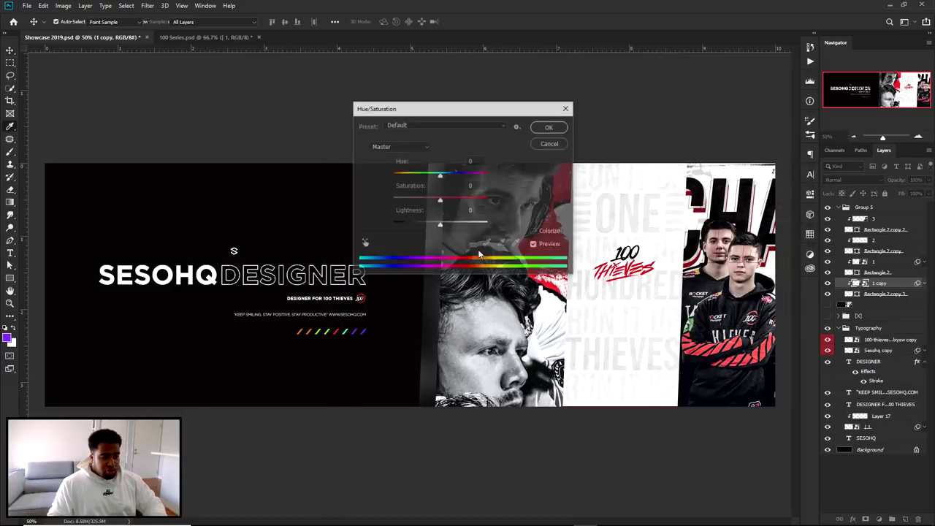
pyautogui.moveTo(435, 110); pyautogui.dragTo(732, 102)
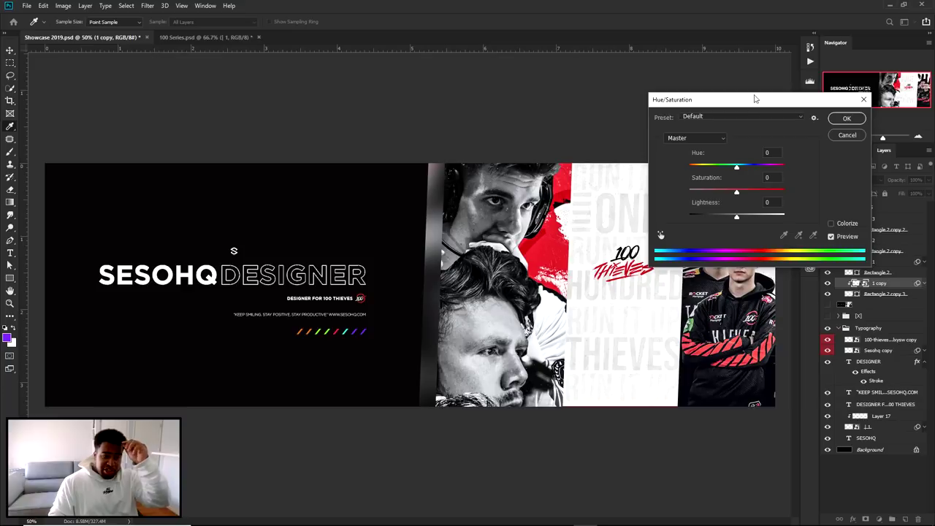
pyautogui.moveTo(718, 192); pyautogui.dragTo(680, 192)
pyautogui.moveTo(727, 217); pyautogui.dragTo(730, 218)
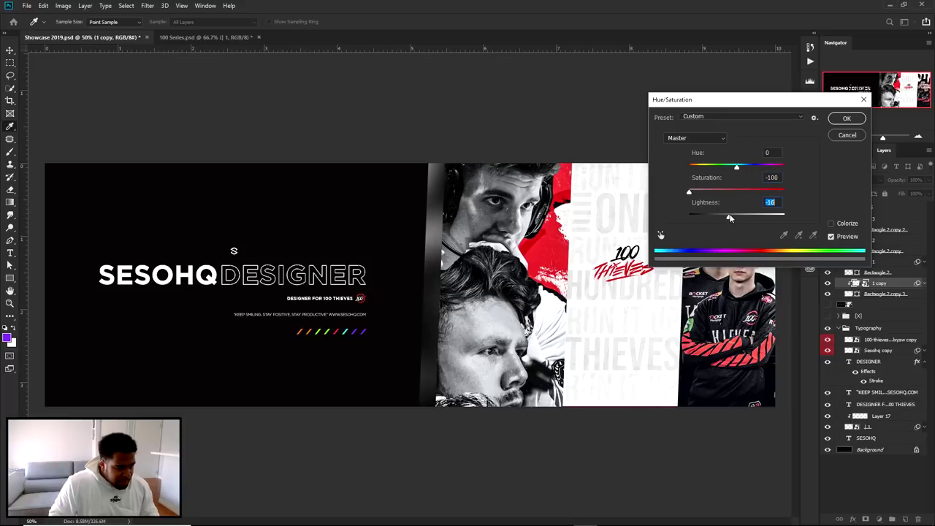
pyautogui.click(847, 119)
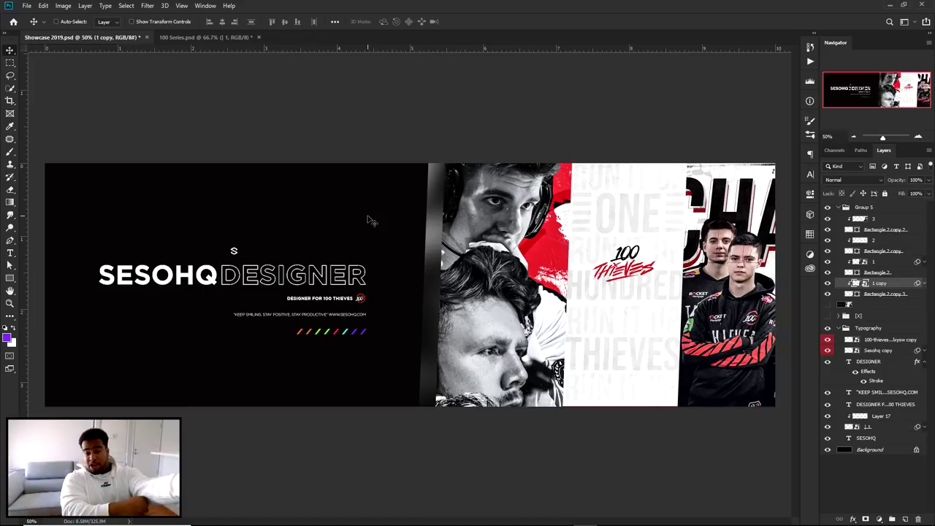
# Duplicate Group 5 with the artwork strips and merge the duplicate into a single layer
pyautogui.click(838, 210)
pyautogui.click(839, 208)
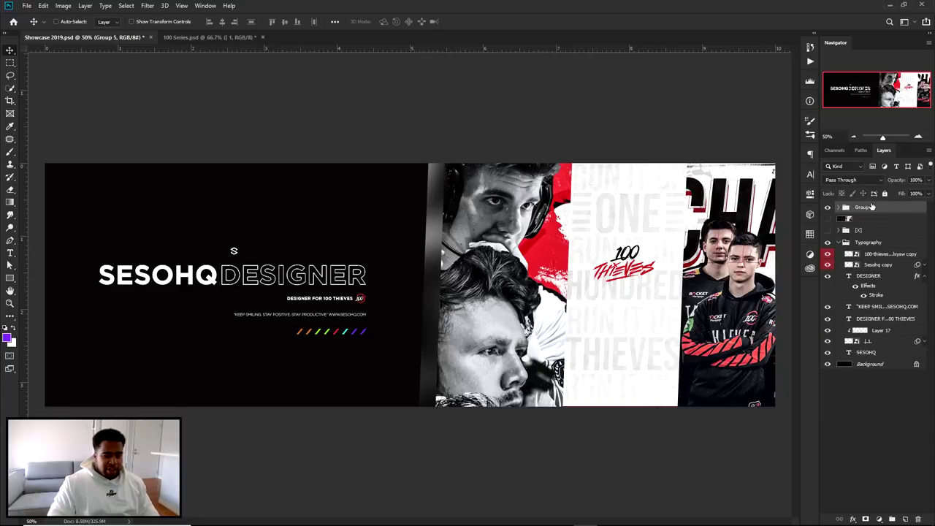
pyautogui.hotkey('ctrl', 'j')
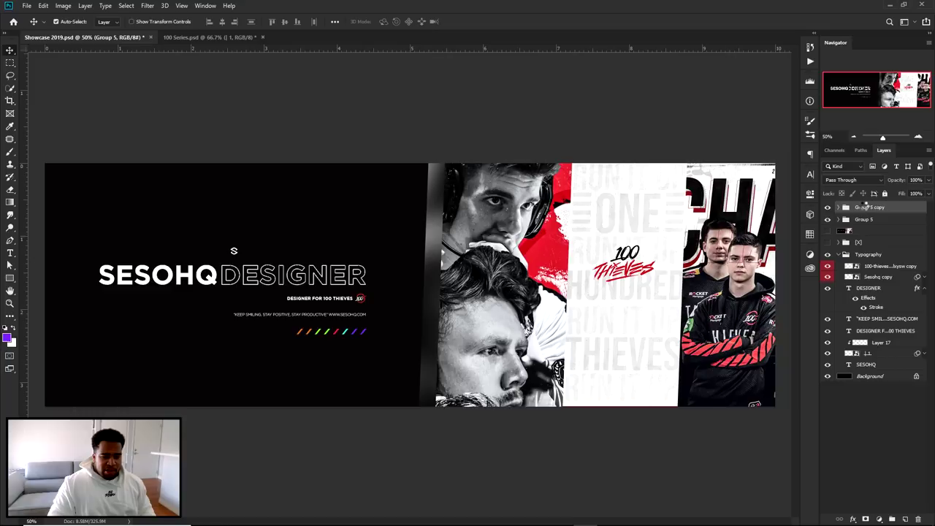
pyautogui.click(863, 207)
pyautogui.hotkey('ctrl', 'e')
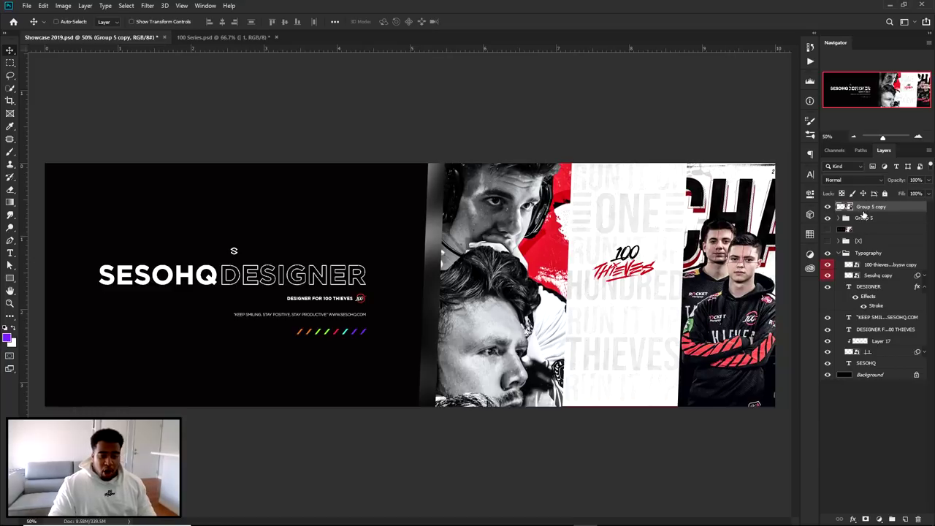
# Rename the merged strips copy to bg, place it directly above the Background layer and position it over the black area
pyautogui.moveTo(658, 267); pyautogui.dragTo(267, 299)
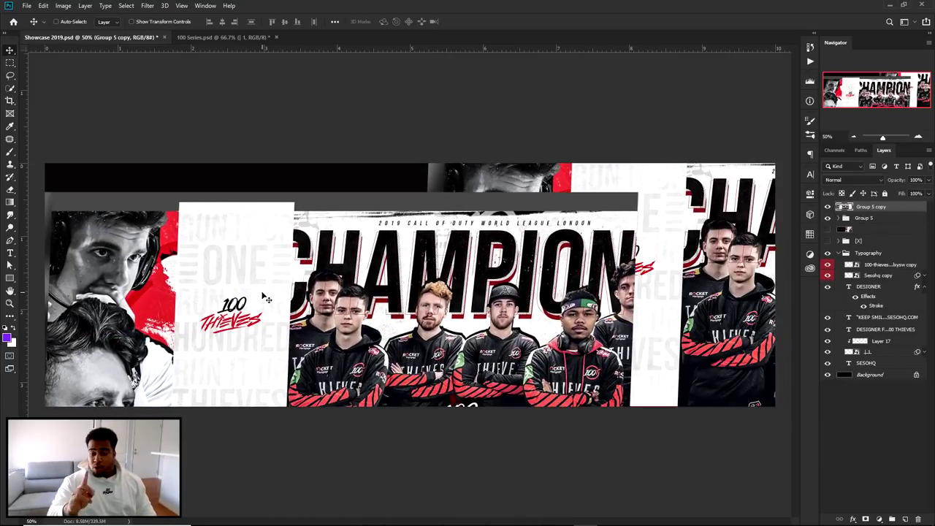
pyautogui.doubleClick(873, 208)
pyautogui.write('bg')
pyautogui.press('Return')
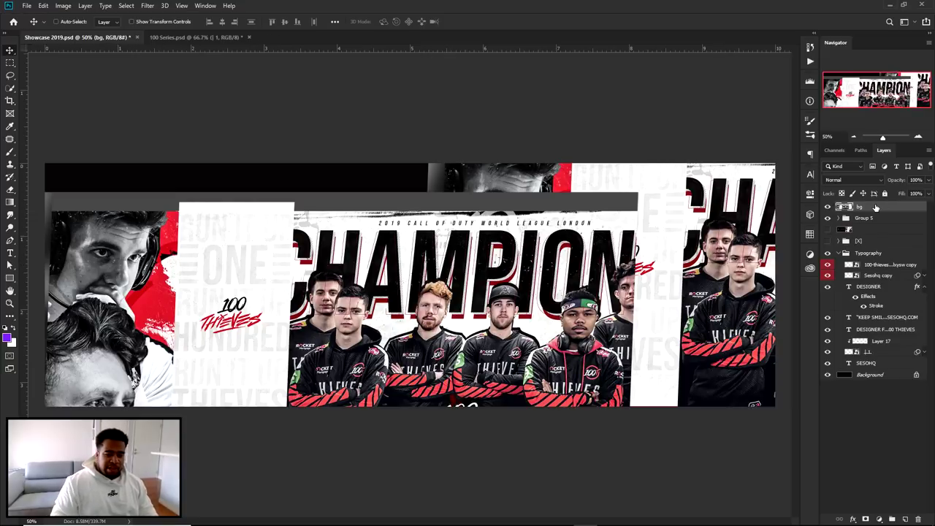
pyautogui.moveTo(875, 207); pyautogui.dragTo(866, 364)
pyautogui.moveTo(466, 368); pyautogui.dragTo(475, 323)
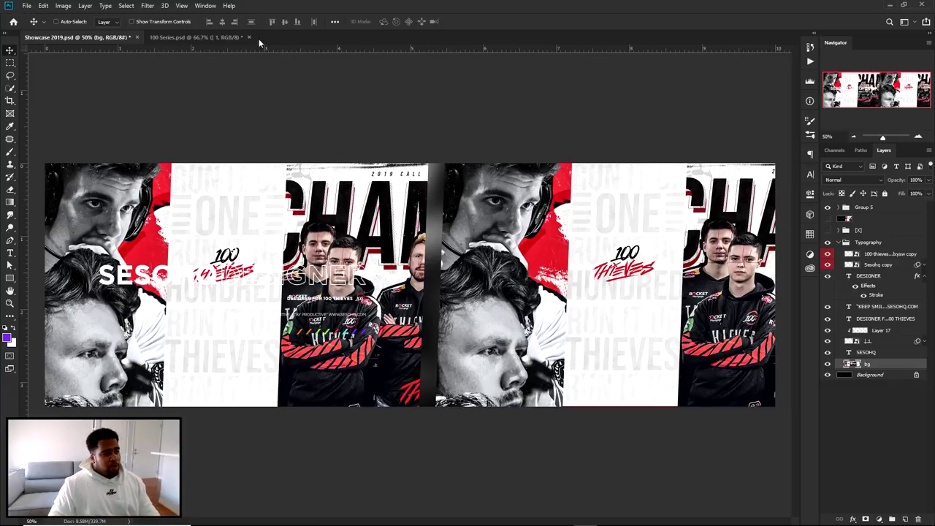
pyautogui.click(147, 6)
pyautogui.moveTo(168, 106)
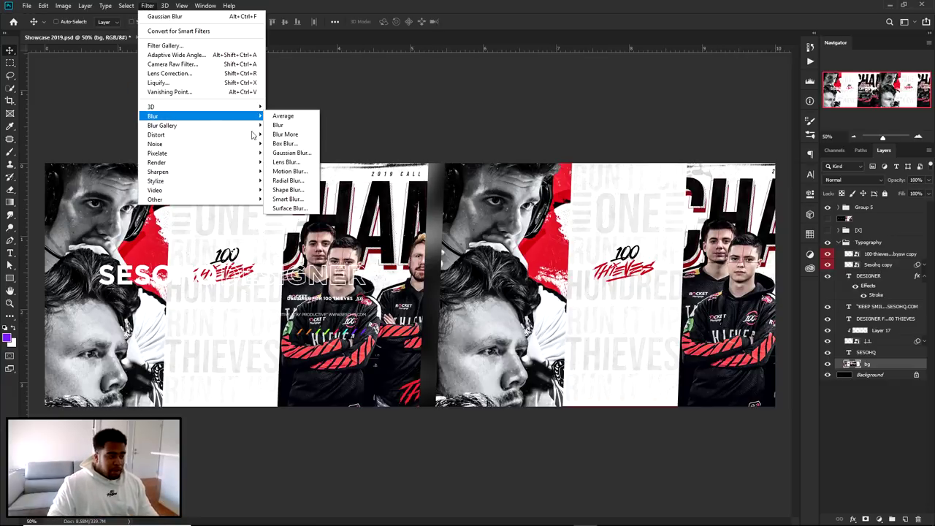
pyautogui.click(292, 144)
pyautogui.click(518, 152)
# Apply a Gaussian Blur with a 140 pixel radius to the bg layer
pyautogui.click(147, 6)
pyautogui.moveTo(162, 119)
pyautogui.click(291, 152)
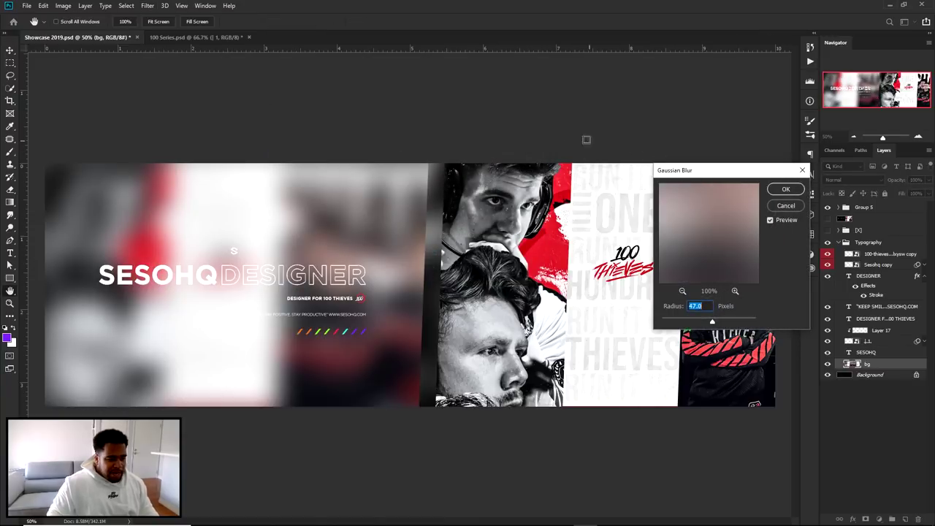
pyautogui.moveTo(694, 176); pyautogui.dragTo(529, 136)
pyautogui.moveTo(556, 285); pyautogui.dragTo(560, 287)
pyautogui.click(560, 285)
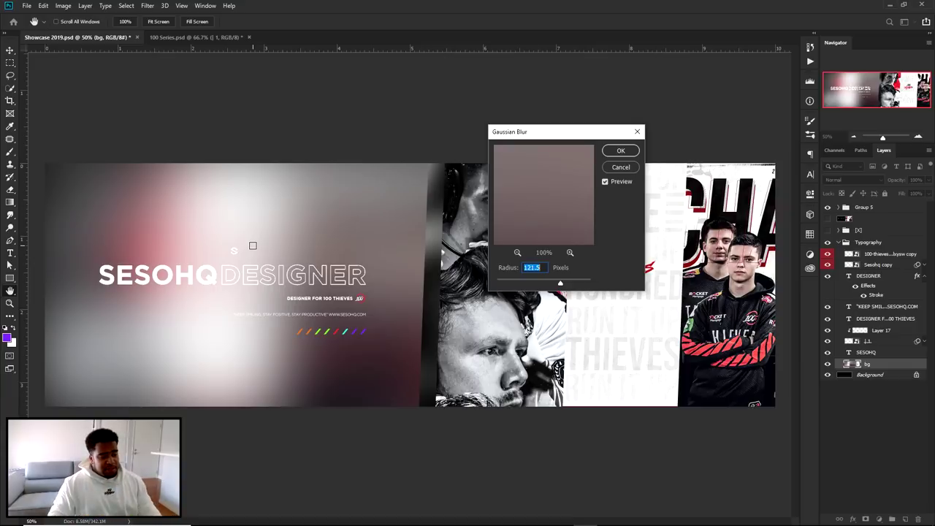
pyautogui.moveTo(560, 284); pyautogui.dragTo(564, 284)
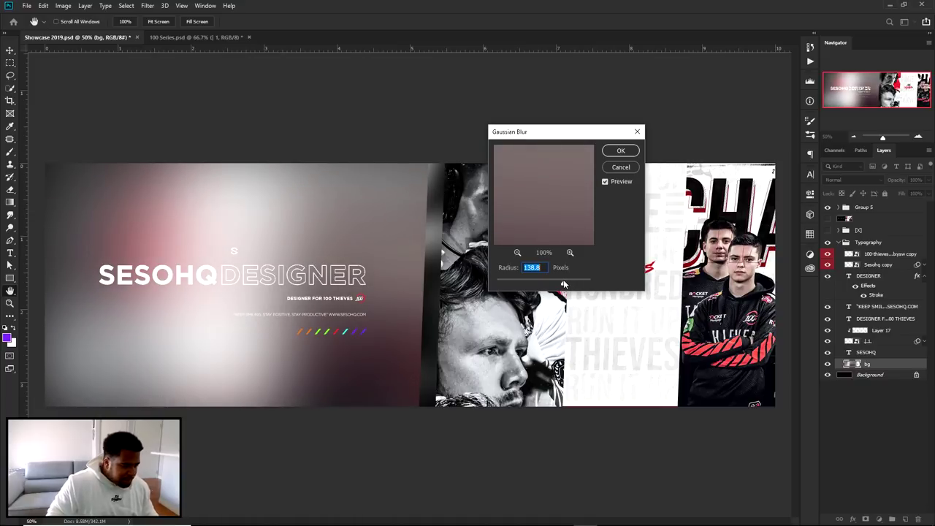
pyautogui.write('140')
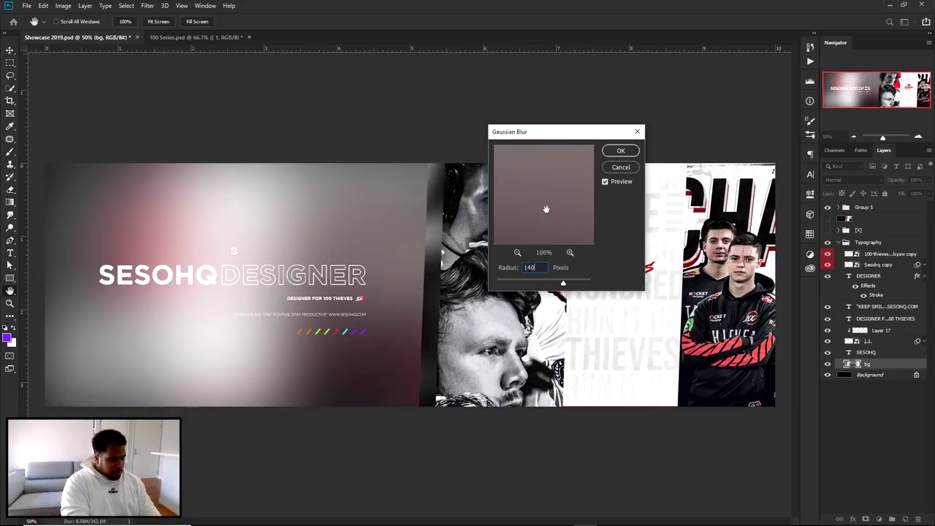
pyautogui.click(620, 152)
# Darken the blurred bg layer with Hue/Saturation by setting Lightness to -86
pyautogui.press('v')
pyautogui.moveTo(614, 172); pyautogui.dragTo(613, 172)
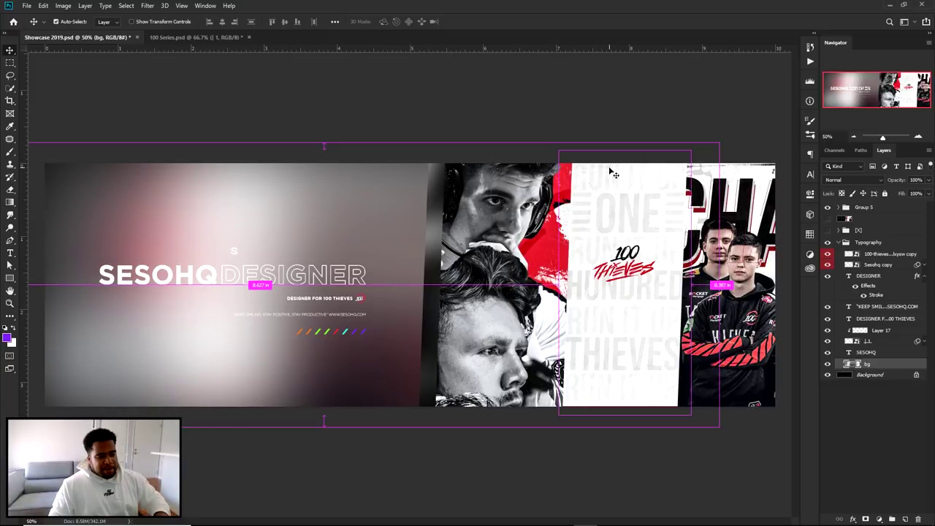
pyautogui.hotkey('ctrl', 'u')
pyautogui.moveTo(592, 290); pyautogui.dragTo(559, 290)
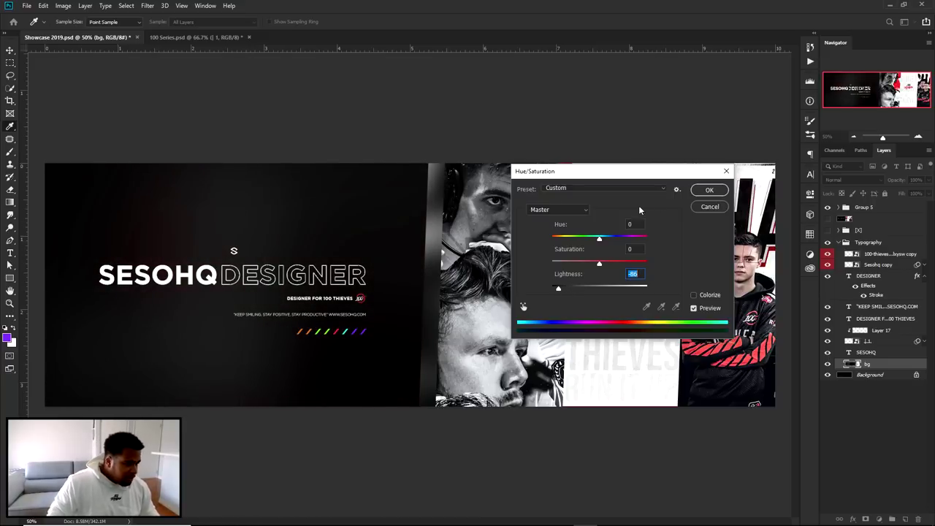
pyautogui.click(700, 193)
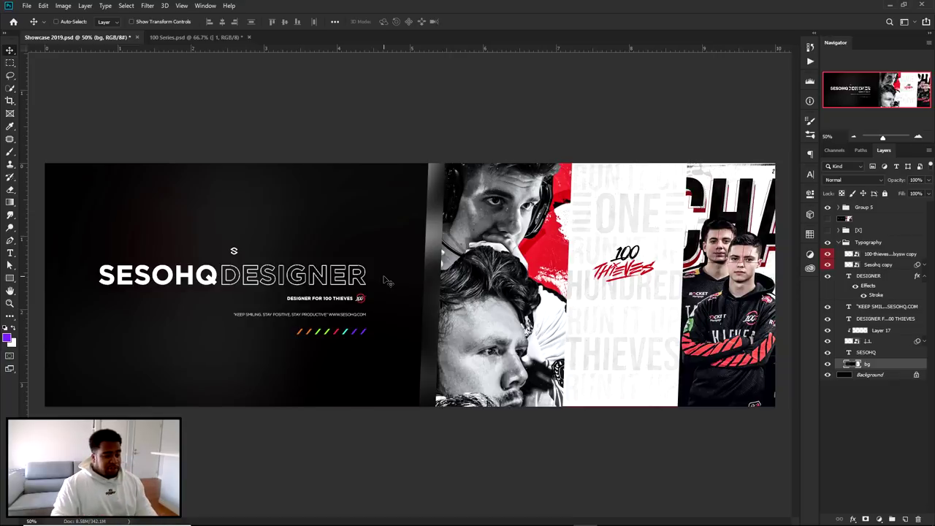
# Move the bg layer out of the Typography group to sit between that group and the Background layer
pyautogui.click(840, 243)
pyautogui.click(837, 243)
pyautogui.click(828, 243)
pyautogui.click(828, 242)
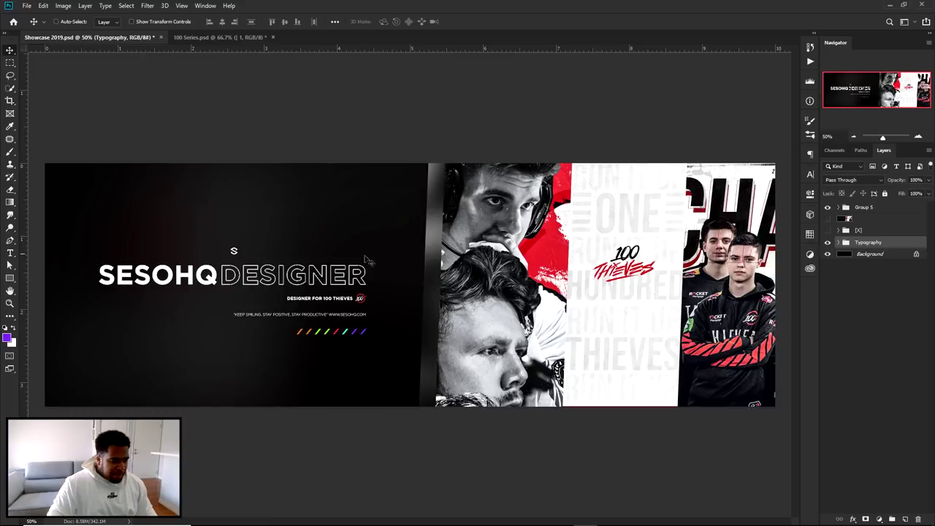
pyautogui.scroll(2, 262, 304)
pyautogui.moveTo(367, 300); pyautogui.dragTo(499, 273)
pyautogui.click(837, 243)
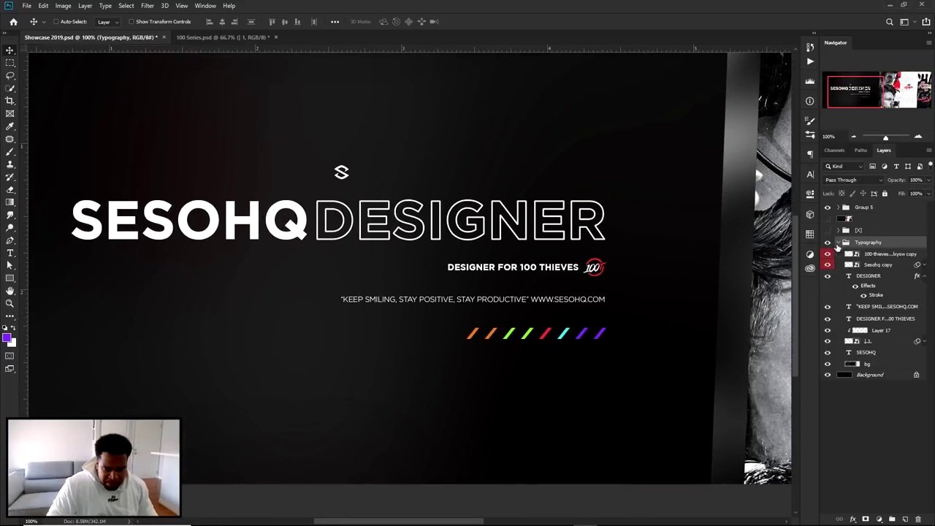
pyautogui.click(897, 366)
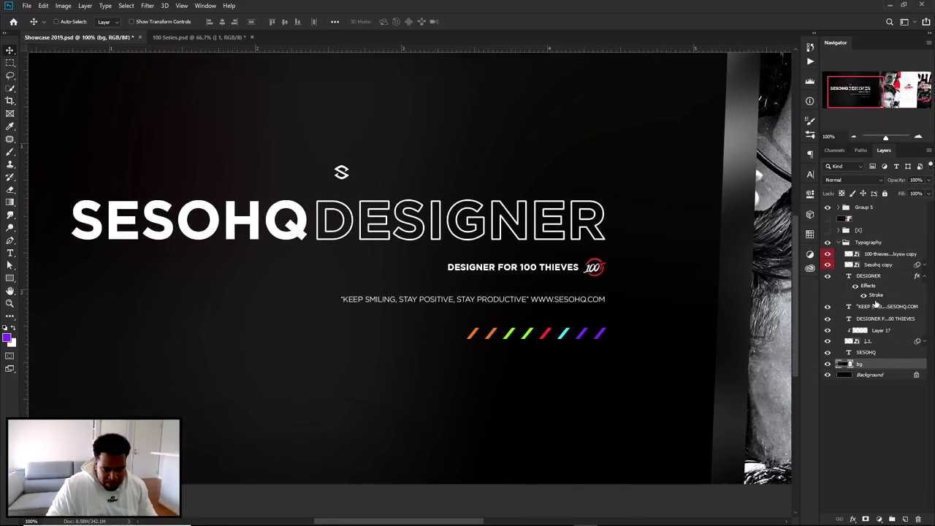
pyautogui.click(838, 243)
pyautogui.click(860, 246)
pyautogui.scroll(-1, 545, 262)
pyautogui.moveTo(494, 260); pyautogui.dragTo(497, 259)
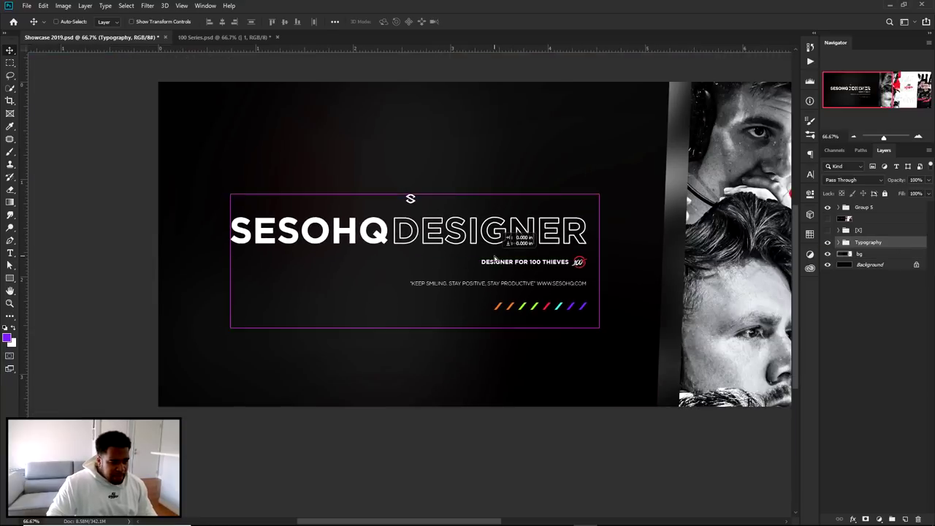
pyautogui.scroll(-1, 500, 259)
pyautogui.moveTo(608, 266); pyautogui.dragTo(651, 247)
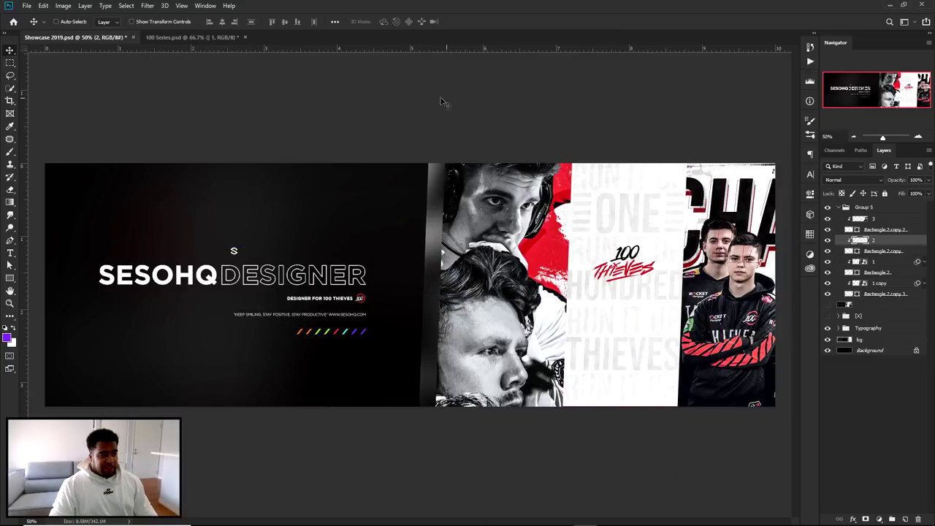
# Switch to 100 Series.psd, then show and select its topmost [HIDE] layer
pyautogui.click(196, 38)
pyautogui.click(828, 222)
pyautogui.click(828, 222)
pyautogui.click(828, 208)
pyautogui.click(867, 209)
# Try bringing the [HIDE] layer from 100 Series.psd into the Showcase 2019.psd banner, then undo it
pyautogui.moveTo(556, 251); pyautogui.dragTo(92, 45)
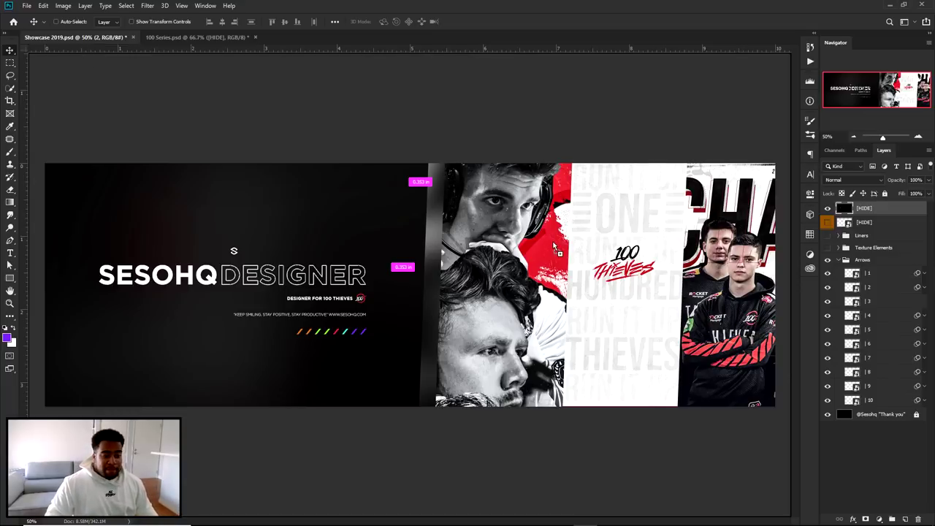
pyautogui.moveTo(554, 244); pyautogui.dragTo(618, 213)
pyautogui.hotkey('ctrl', 'z')
pyautogui.hotkey('ctrl', 'z')
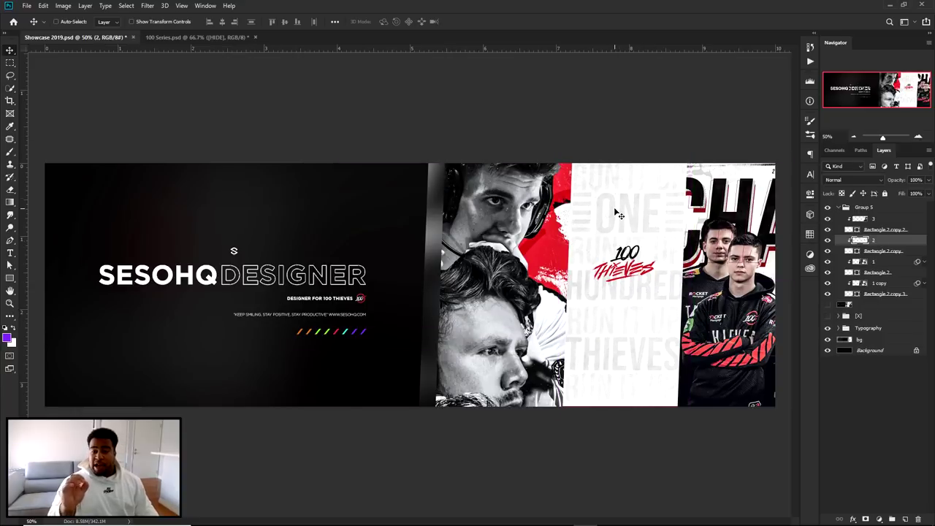
# Choose the Move tool and select individual layers by picking their artwork directly on the canvas
pyautogui.rightClick(10, 50)
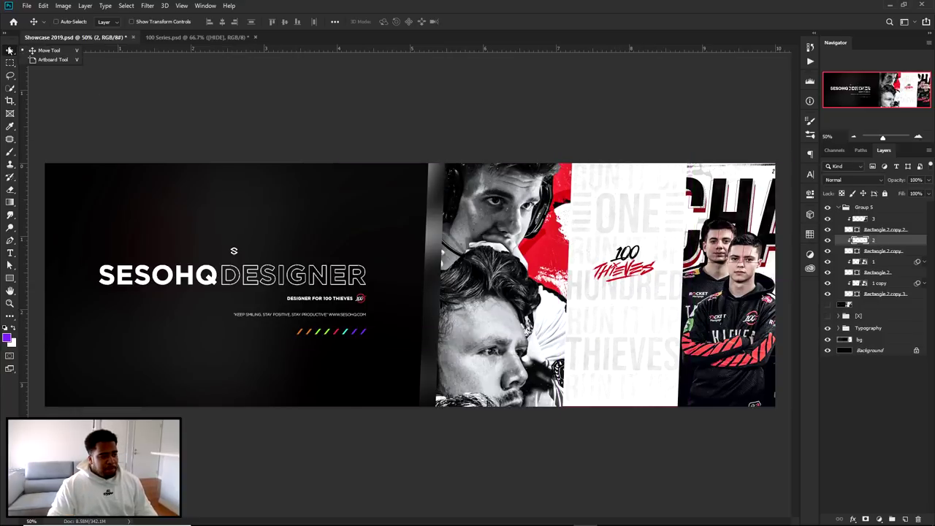
pyautogui.click(49, 49)
pyautogui.press('ctrl')
pyautogui.click(502, 191)
pyautogui.click(638, 207)
pyautogui.click(713, 212)
pyautogui.click(599, 253)
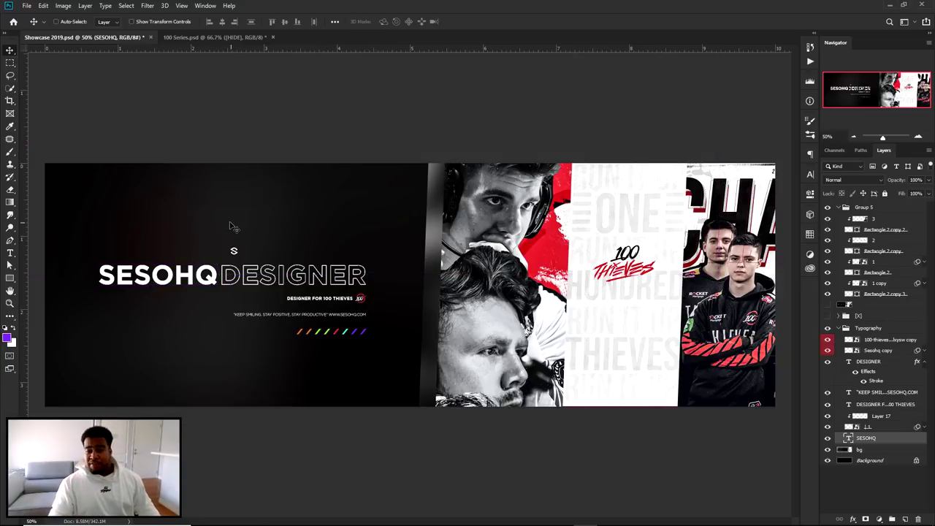
# Set the Move tool's auto-selection to Layer, try moving the middle and last strip artworks sideways, and undo the moves
pyautogui.click(109, 22)
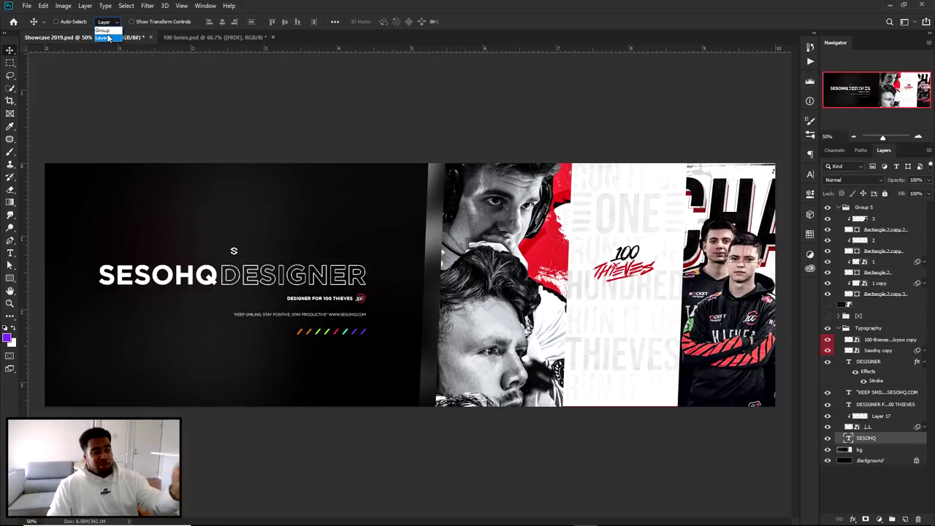
pyautogui.click(107, 38)
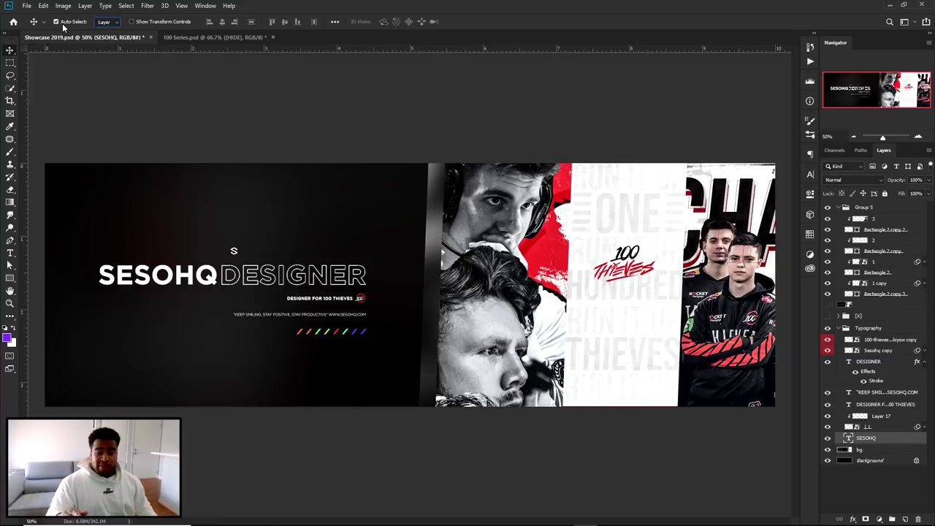
pyautogui.moveTo(641, 218); pyautogui.dragTo(439, 192)
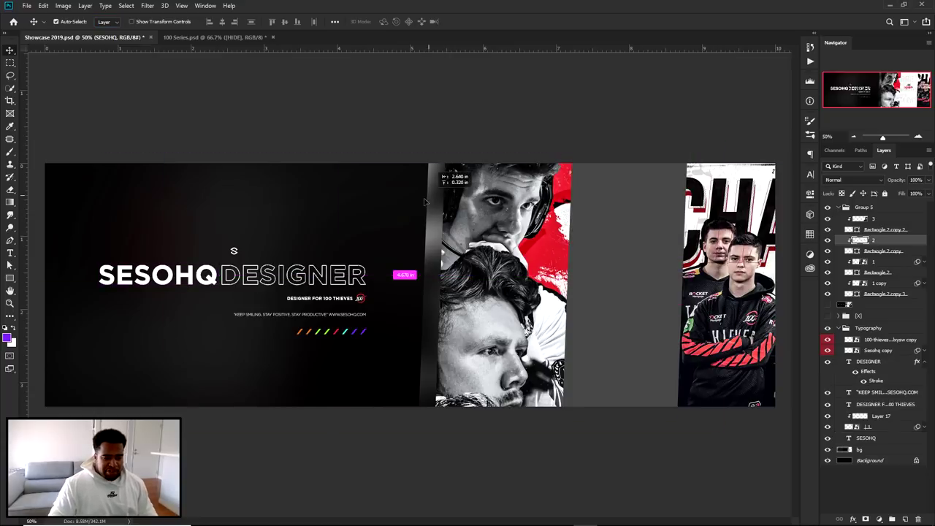
pyautogui.hotkey('ctrl', 'z')
pyautogui.moveTo(734, 229); pyautogui.dragTo(461, 215)
pyautogui.hotkey('ctrl', 'z')
pyautogui.hotkey('ctrl', 'z')
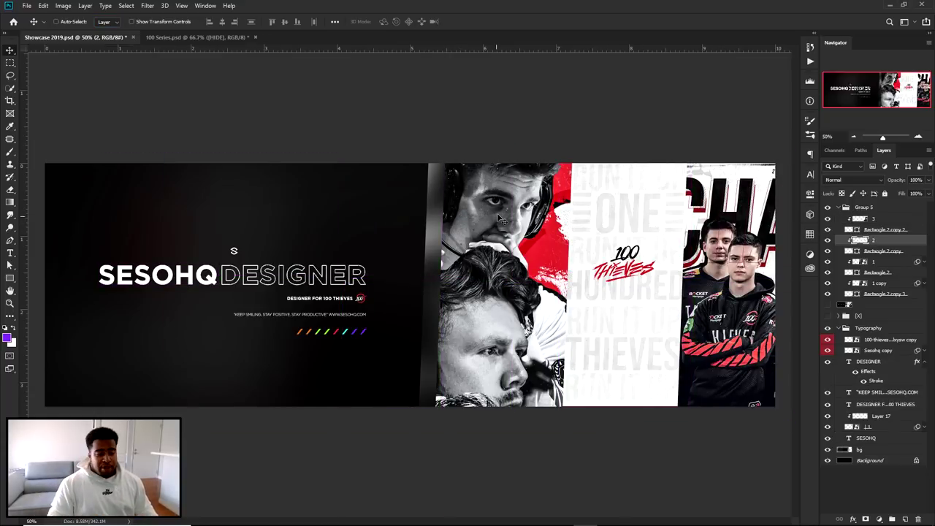
# Copy the [HIDE] artwork from 100 Series.psd into the Showcase 2019.psd banner directly above layer 2
pyautogui.press('ctrl')
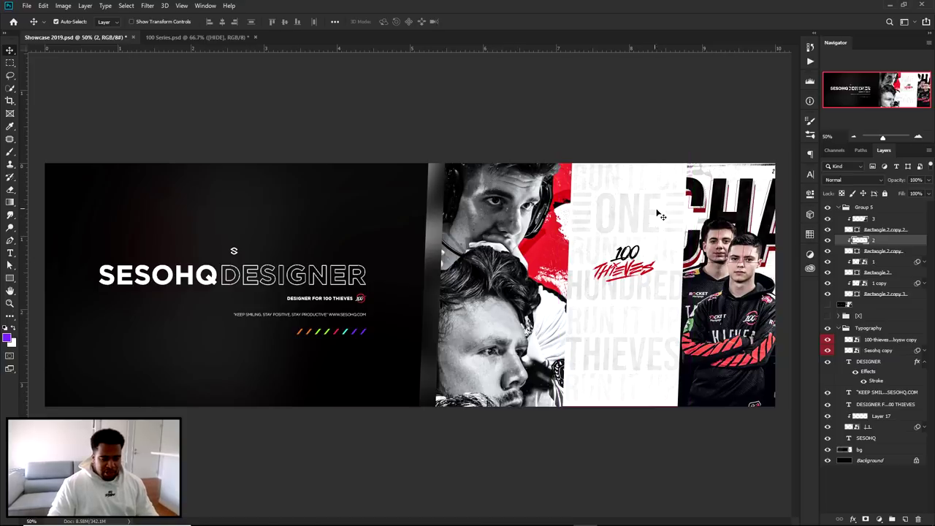
pyautogui.click(828, 240)
pyautogui.click(828, 240)
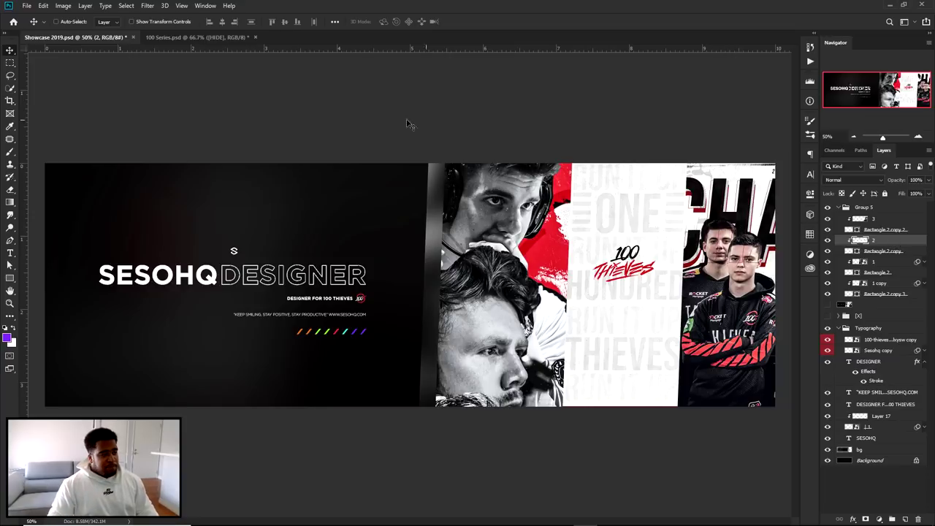
pyautogui.click(196, 37)
pyautogui.moveTo(95, 37); pyautogui.dragTo(395, 274)
# Clip the copied 100 Series artwork to the middle strip's rectangle and shift it to fill that strip
pyautogui.rightClick(877, 246)
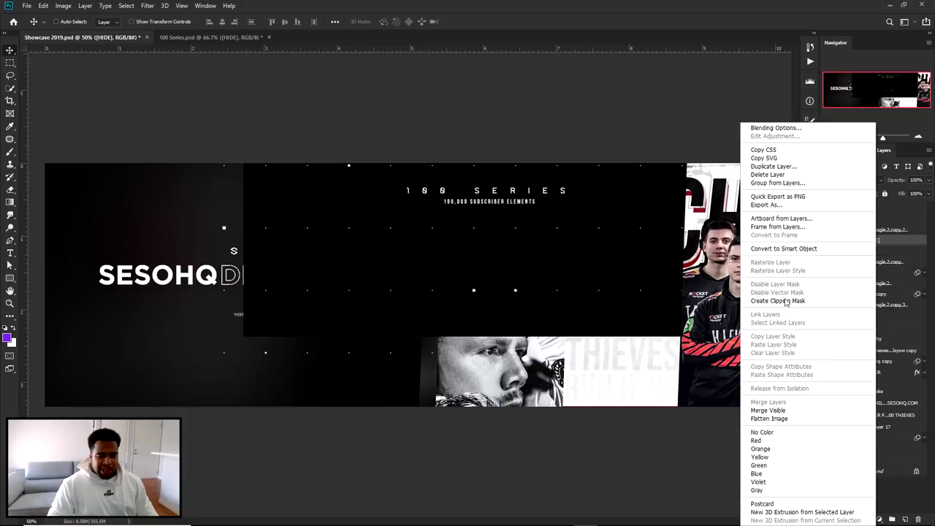
pyautogui.click(783, 300)
pyautogui.moveTo(571, 270); pyautogui.dragTo(686, 350)
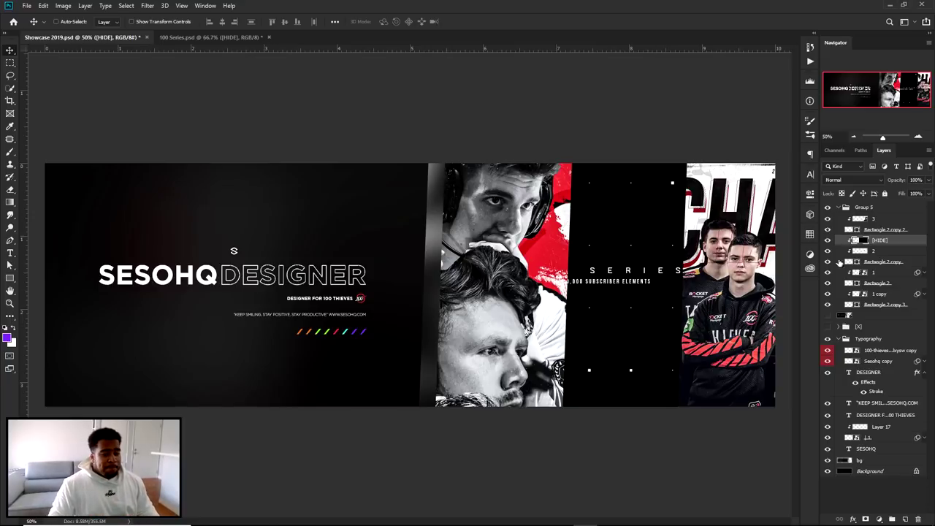
# Restore the middle strip's original artwork by hiding the copied [HIDE] layer, and collapse Group 5
pyautogui.click(828, 219)
pyautogui.click(846, 208)
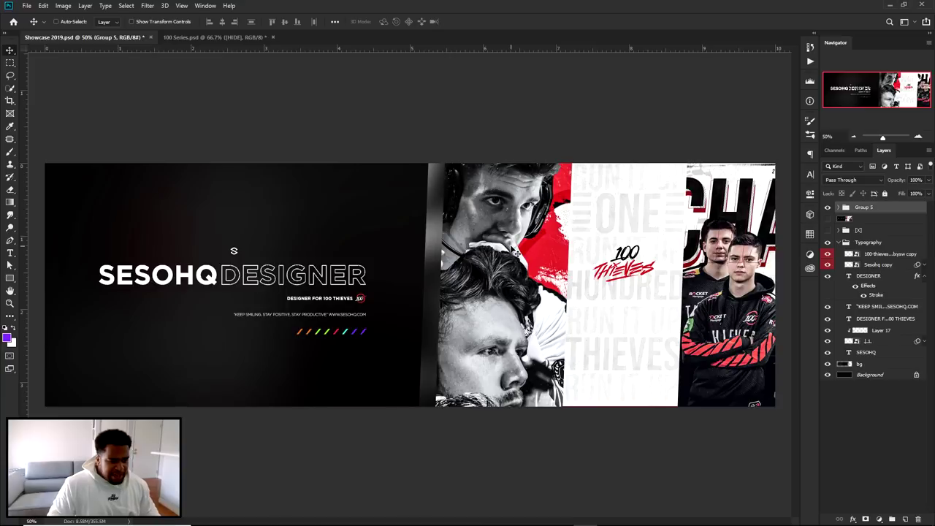
# Set up a Save for Web export of the banner at 50% size in PNG-8 format, and cancel without saving
pyautogui.press('ctrl')
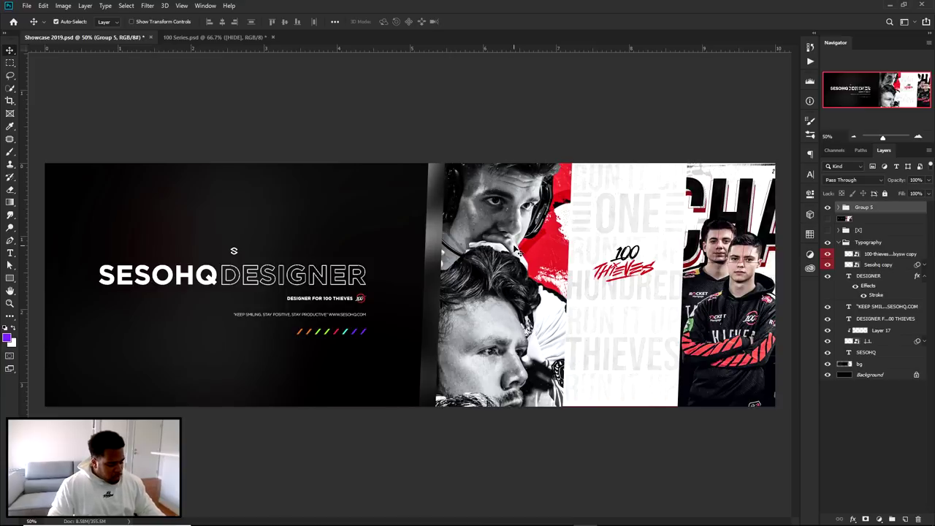
pyautogui.hotkey('ctrl', 'alt', 'shift', 's')
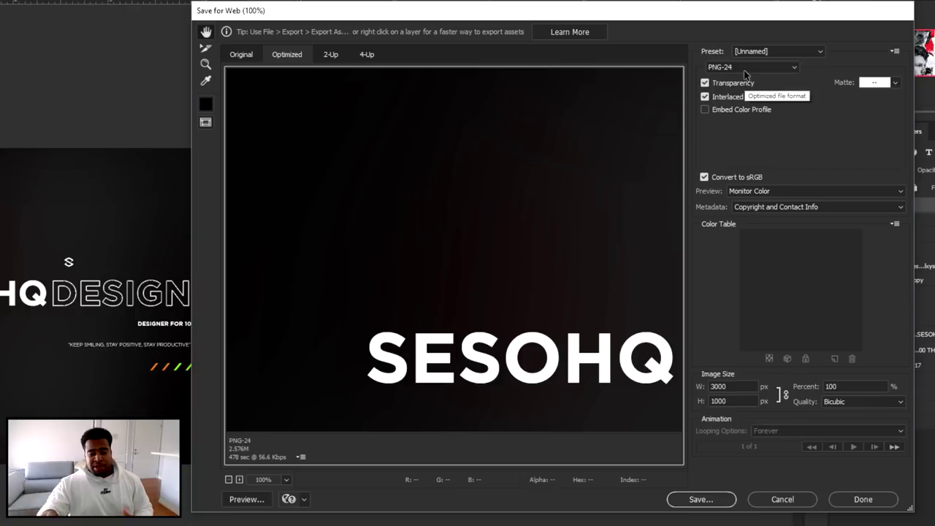
pyautogui.doubleClick(864, 386)
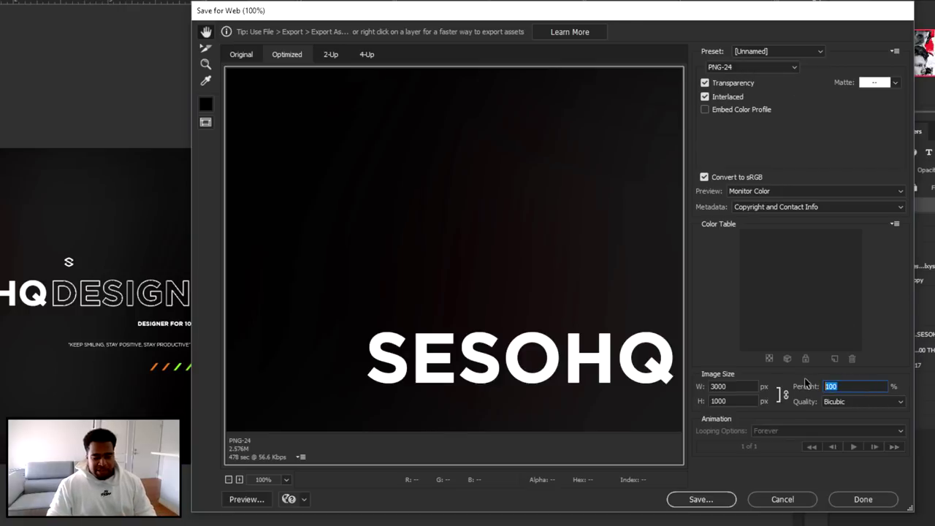
pyautogui.write('50')
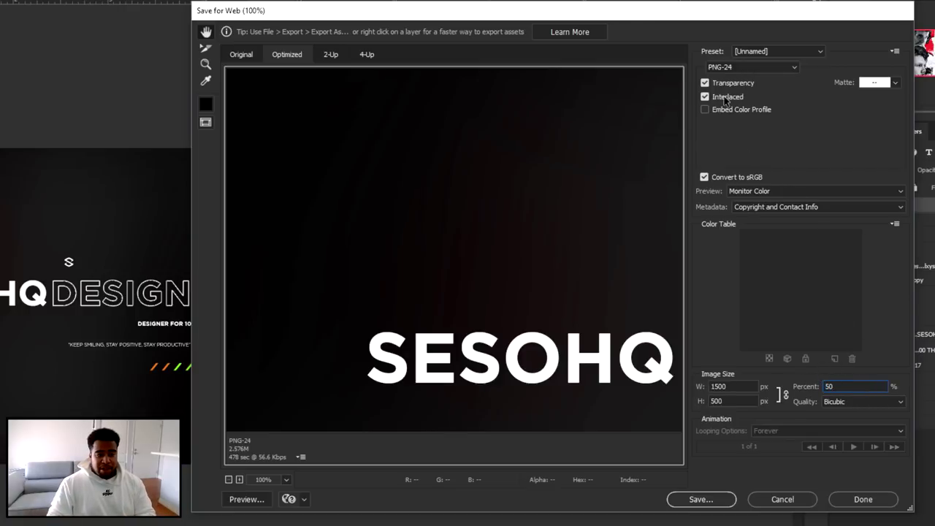
pyautogui.click(720, 66)
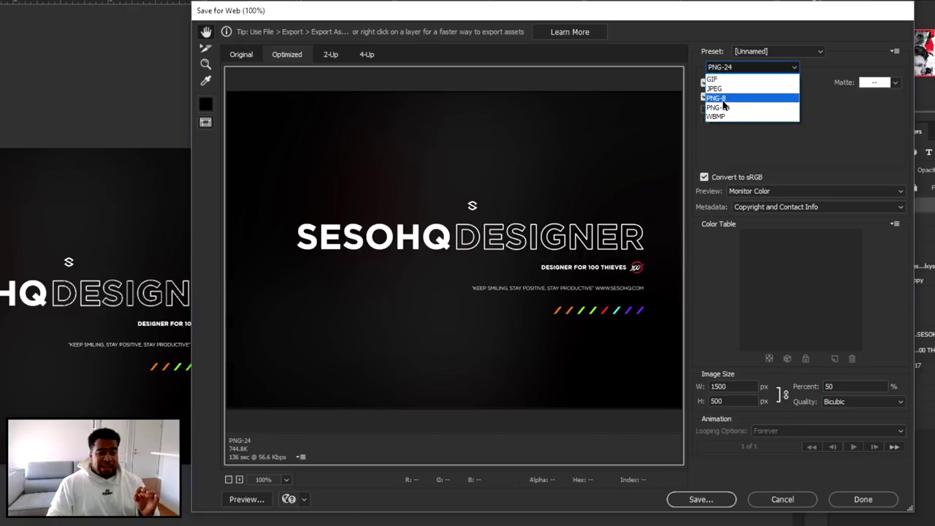
pyautogui.click(726, 99)
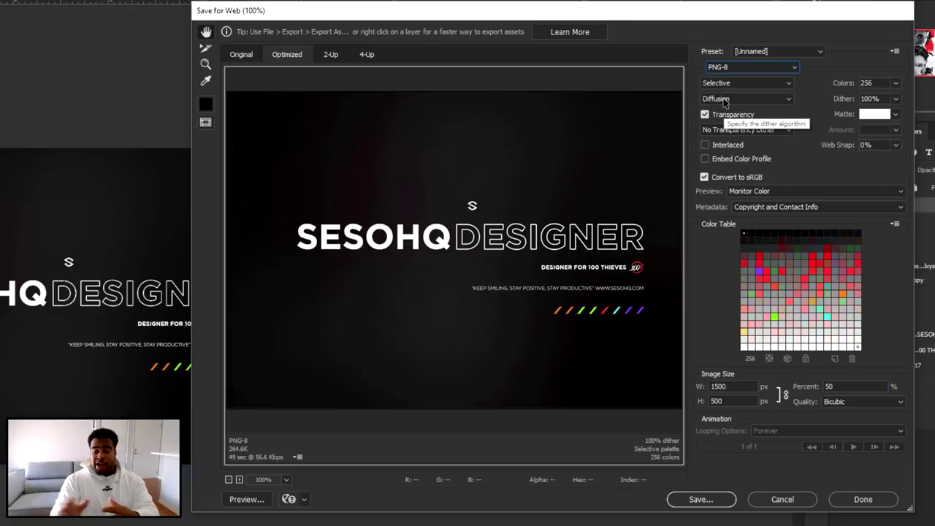
pyautogui.click(896, 84)
pyautogui.click(864, 70)
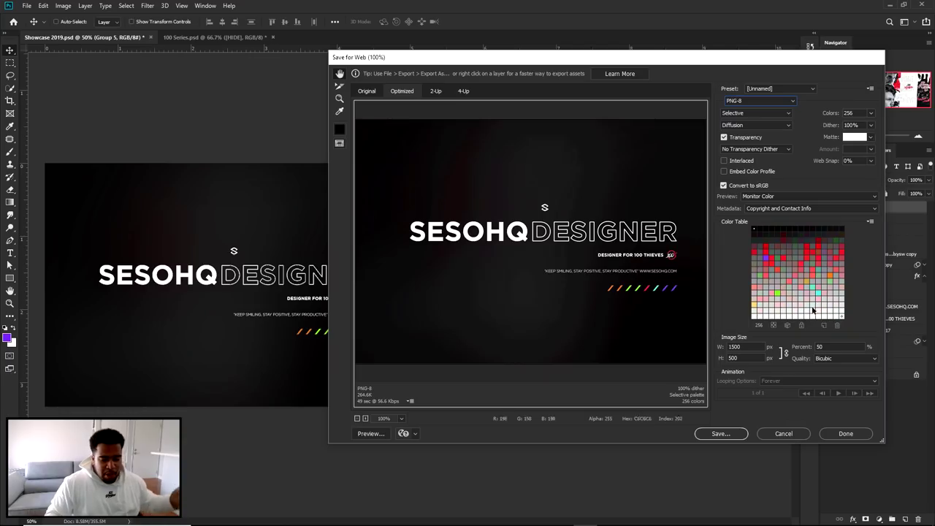
pyautogui.click(783, 499)
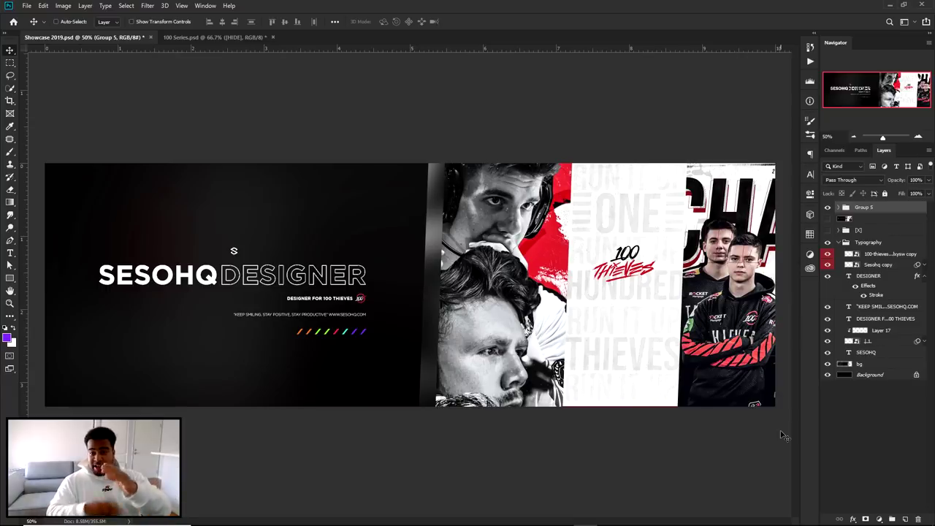